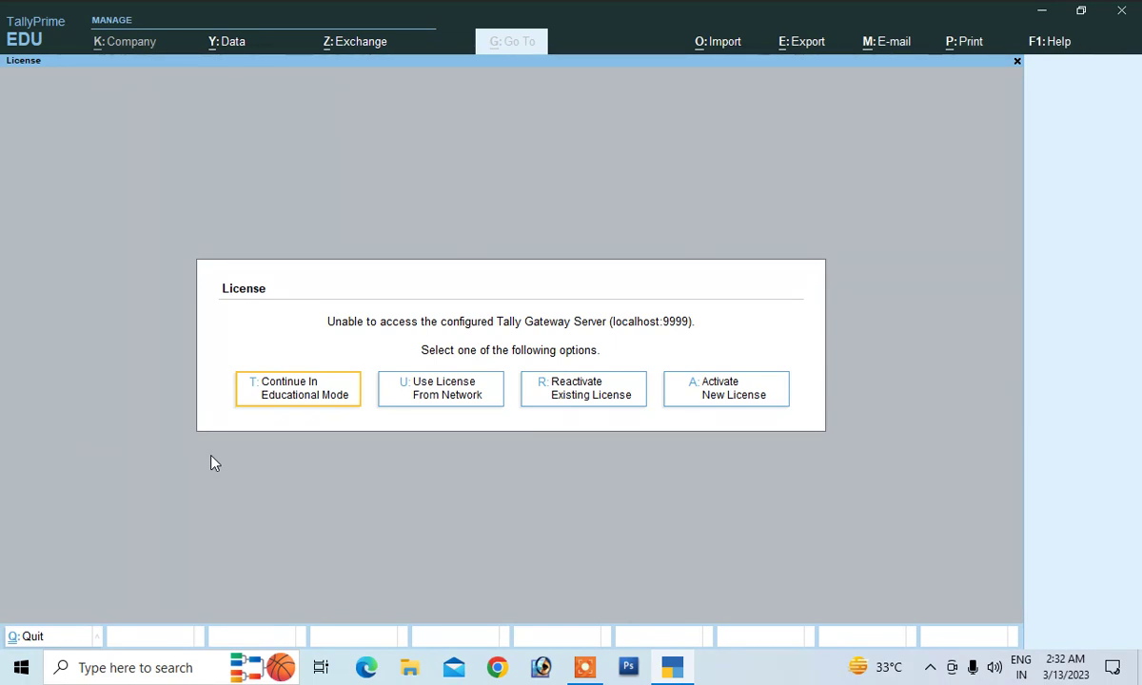
# Enter Educational Mode, skip data migration, and start creating a new company
pyautogui.click(324, 400)
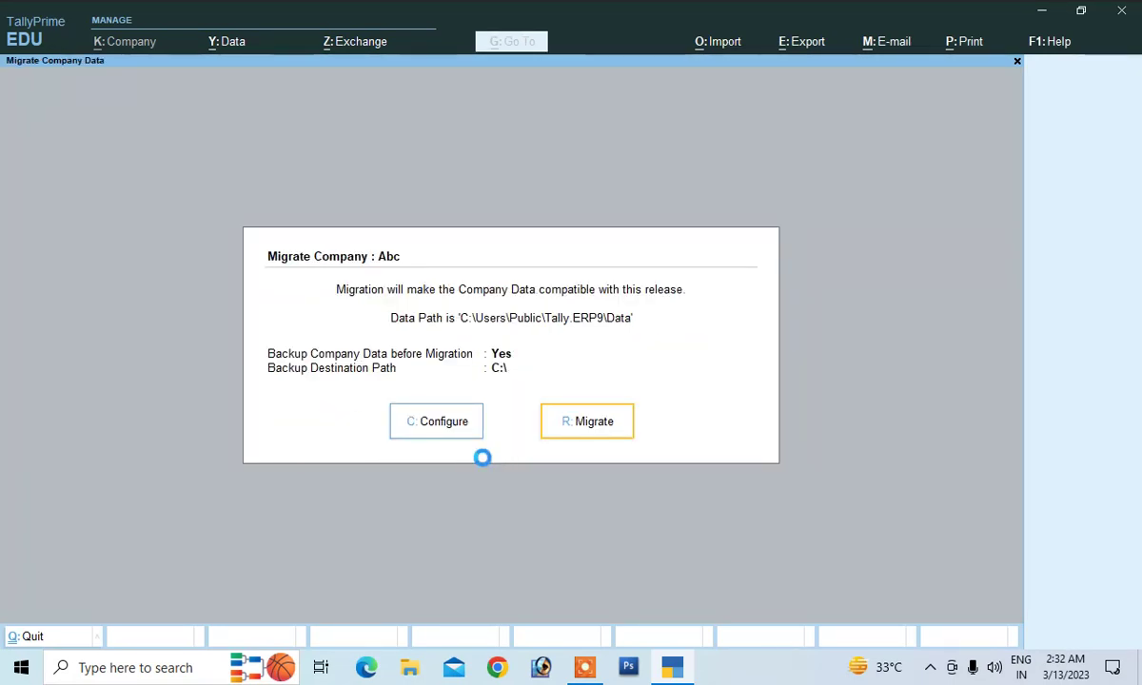
pyautogui.press('Escape')
pyautogui.press('Up')
pyautogui.press('Up')
pyautogui.press('Up')
pyautogui.press('Up')
pyautogui.press('Up')
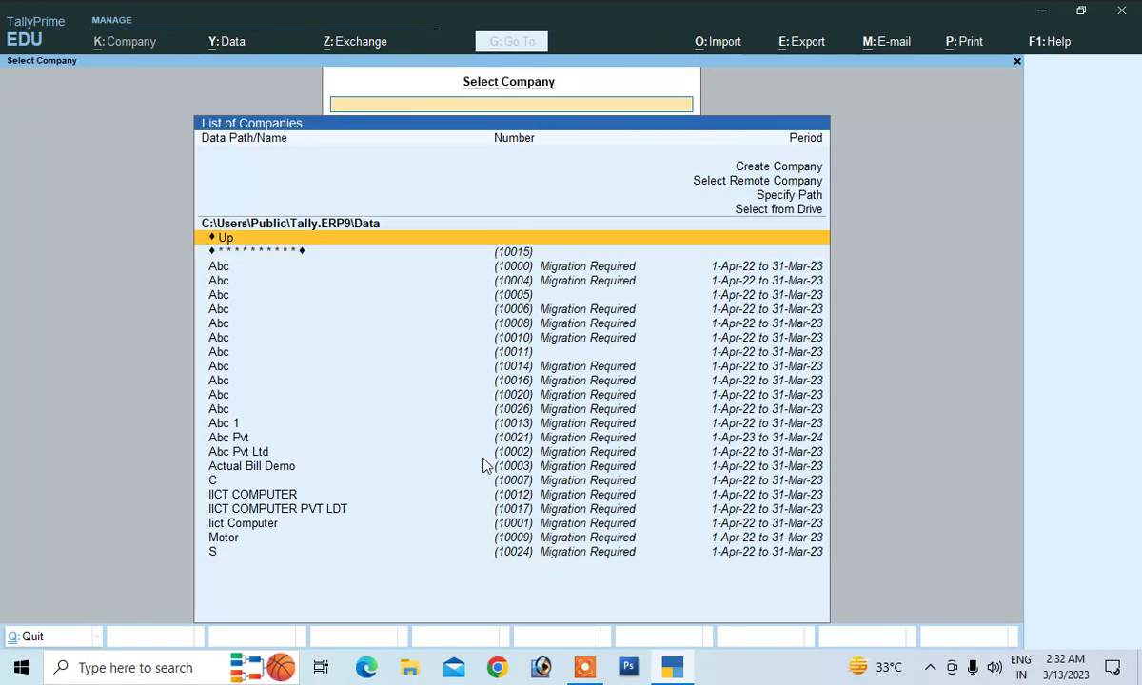
pyautogui.press('Return')
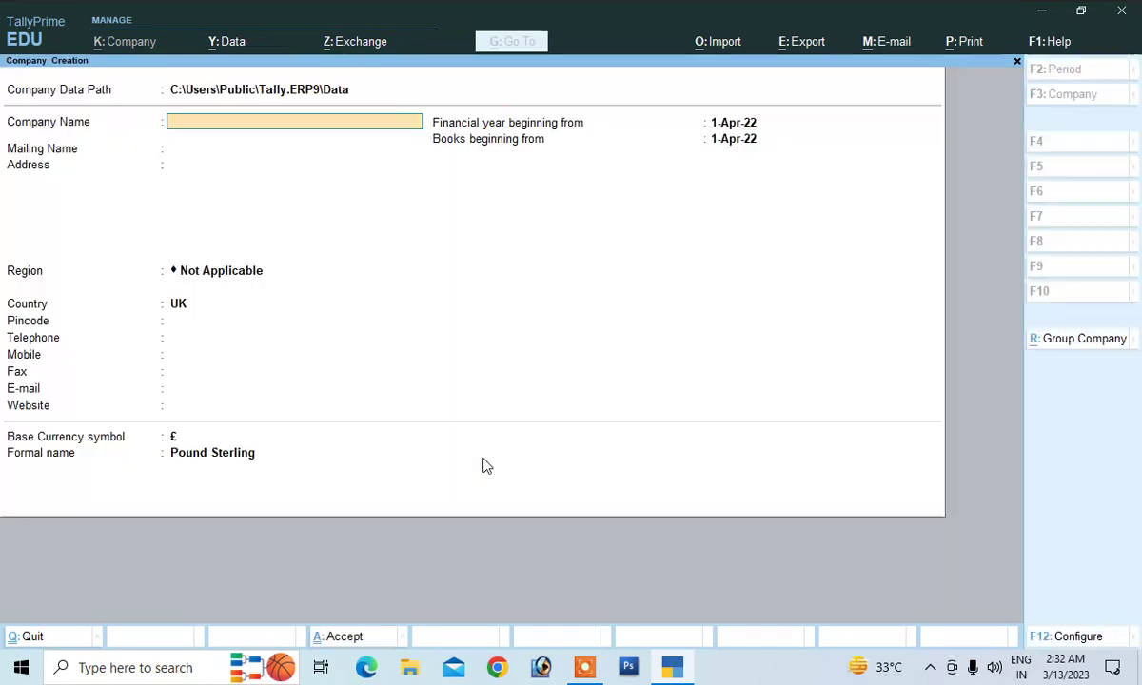
# Create company Abc with country India and state Bihar, and confirm saving it
pyautogui.write('Abc')
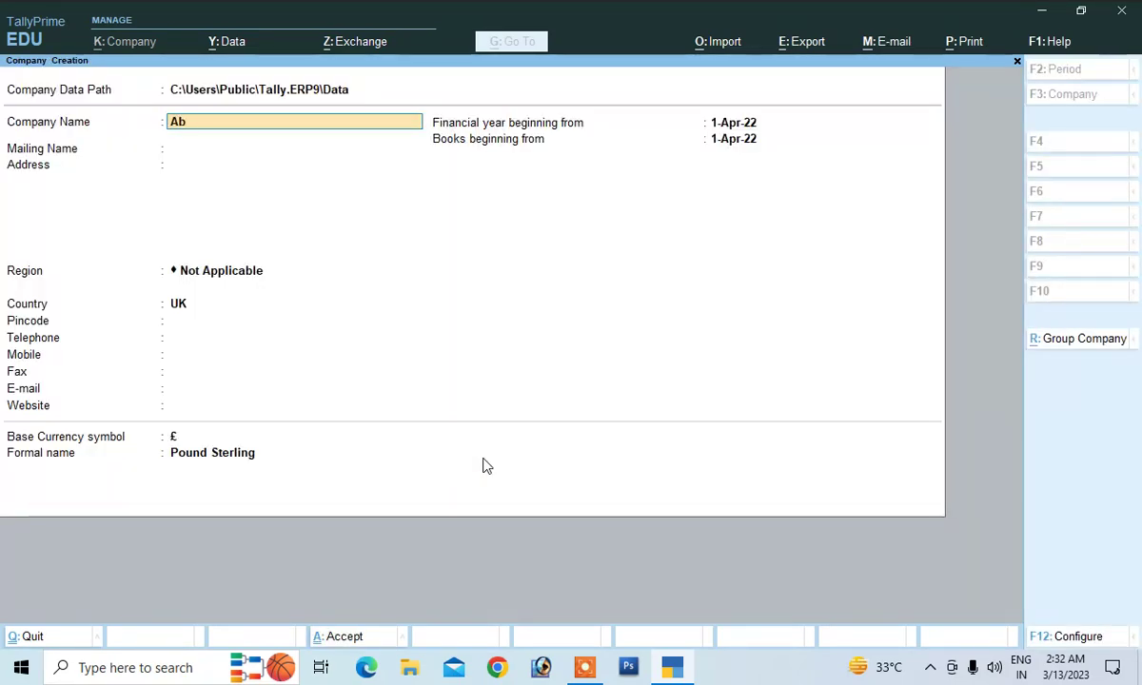
pyautogui.press('Return')
pyautogui.press('Return')
pyautogui.press('Return')
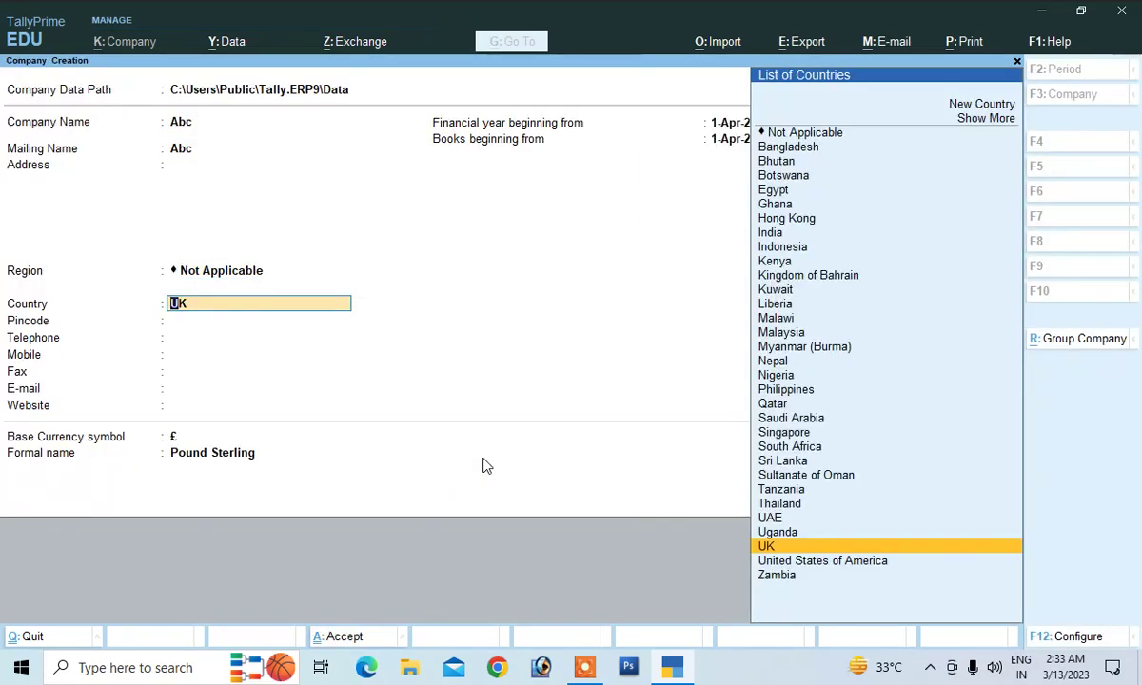
pyautogui.press('Return')
pyautogui.press('Up')
pyautogui.press('Up')
pyautogui.press('Down')
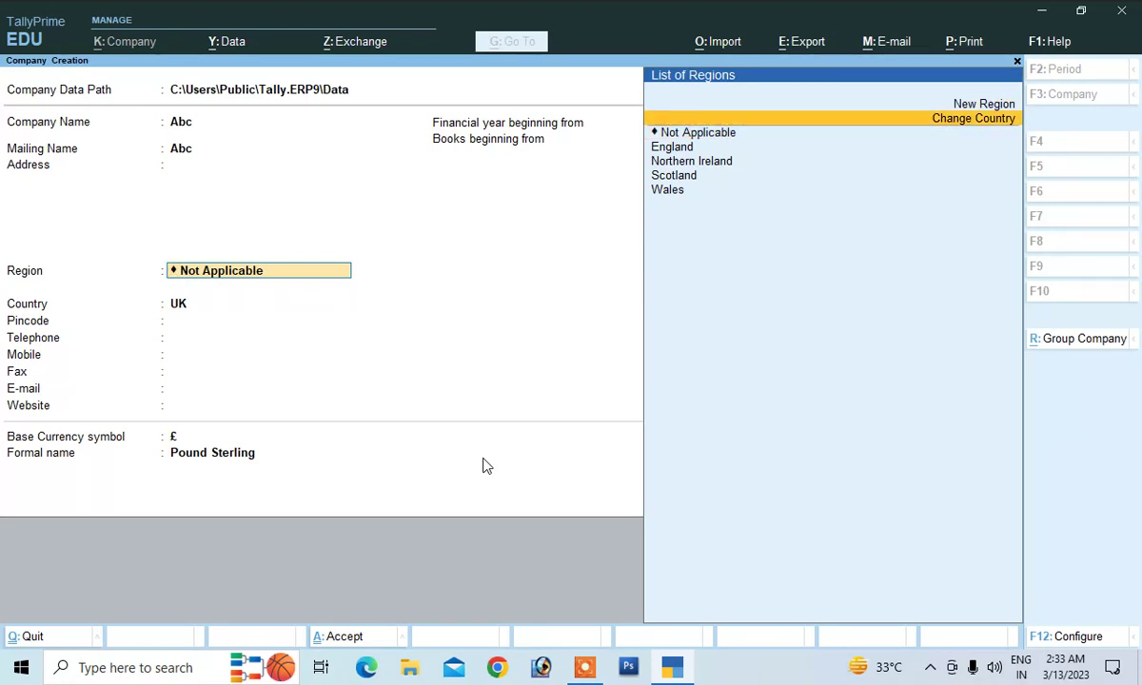
pyautogui.press('Return')
pyautogui.press('Down')
pyautogui.press('Down')
pyautogui.press('Down')
pyautogui.press('Down')
pyautogui.press('Down')
pyautogui.press('Down')
pyautogui.press('Down')
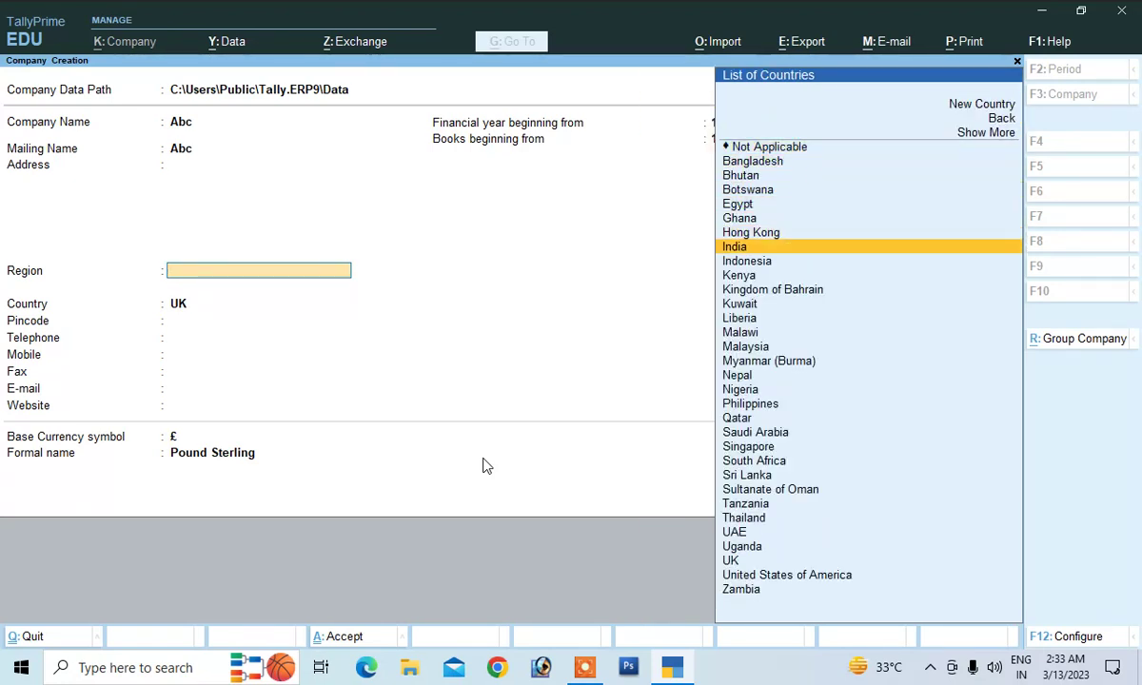
pyautogui.press('Return')
pyautogui.write('B')
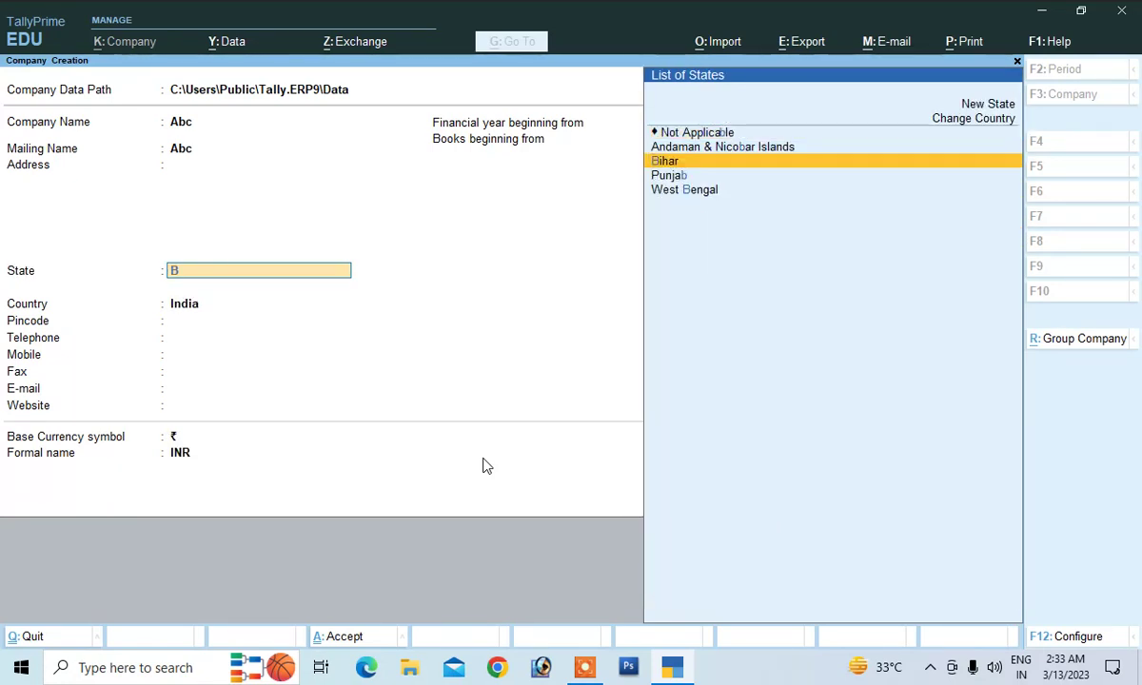
pyautogui.press('Return')
pyautogui.press('Return')
pyautogui.press('Return')
pyautogui.press('Return')
pyautogui.press('Return')
pyautogui.press('Return')
pyautogui.press('Return')
pyautogui.press('Return')
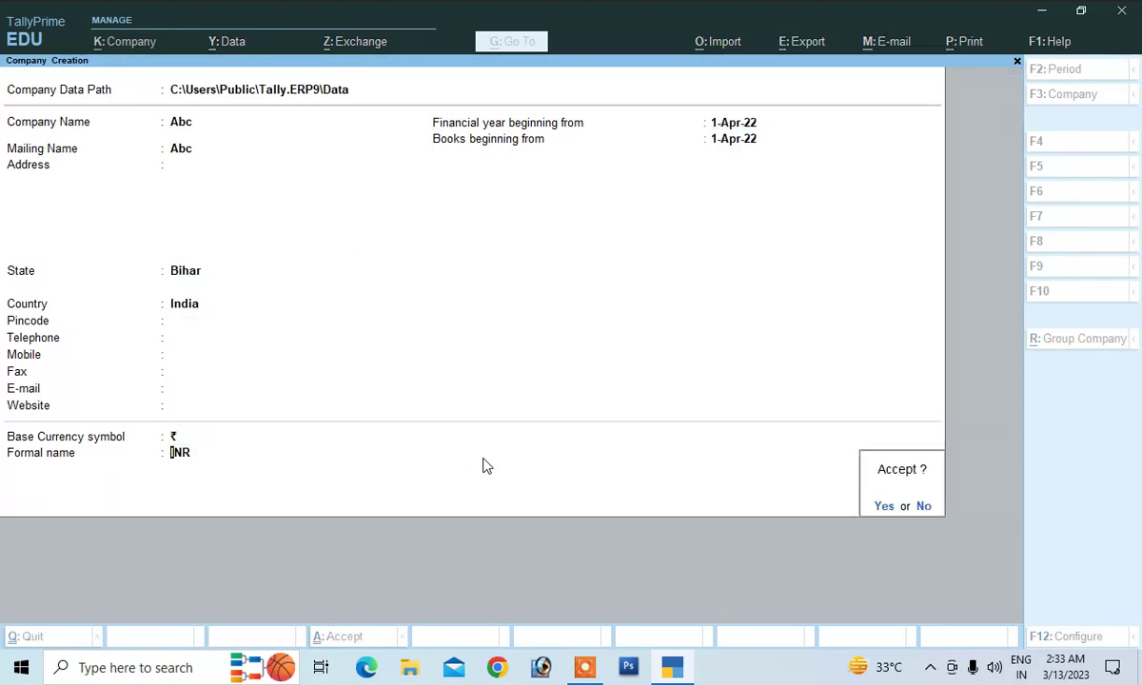
pyautogui.press('y')
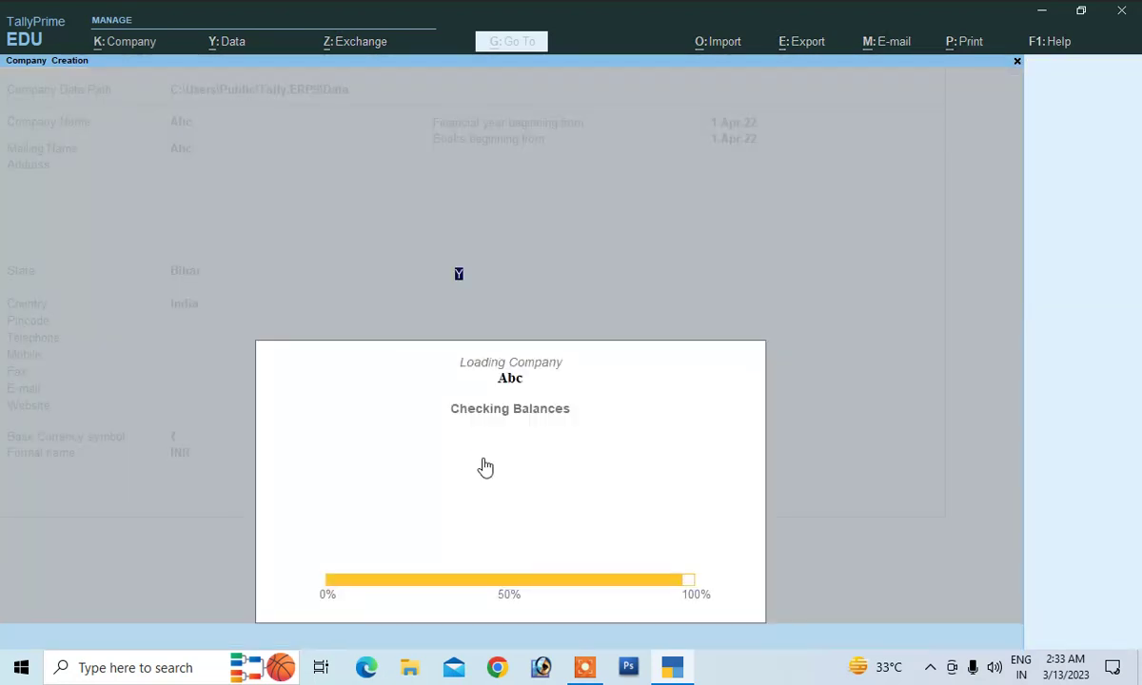
pyautogui.press('Return')
pyautogui.press('Return')
pyautogui.press('Return')
pyautogui.press('Return')
pyautogui.press('Return')
pyautogui.press('Return')
pyautogui.press('Return')
pyautogui.press('Return')
pyautogui.press('Return')
pyautogui.press('Return')
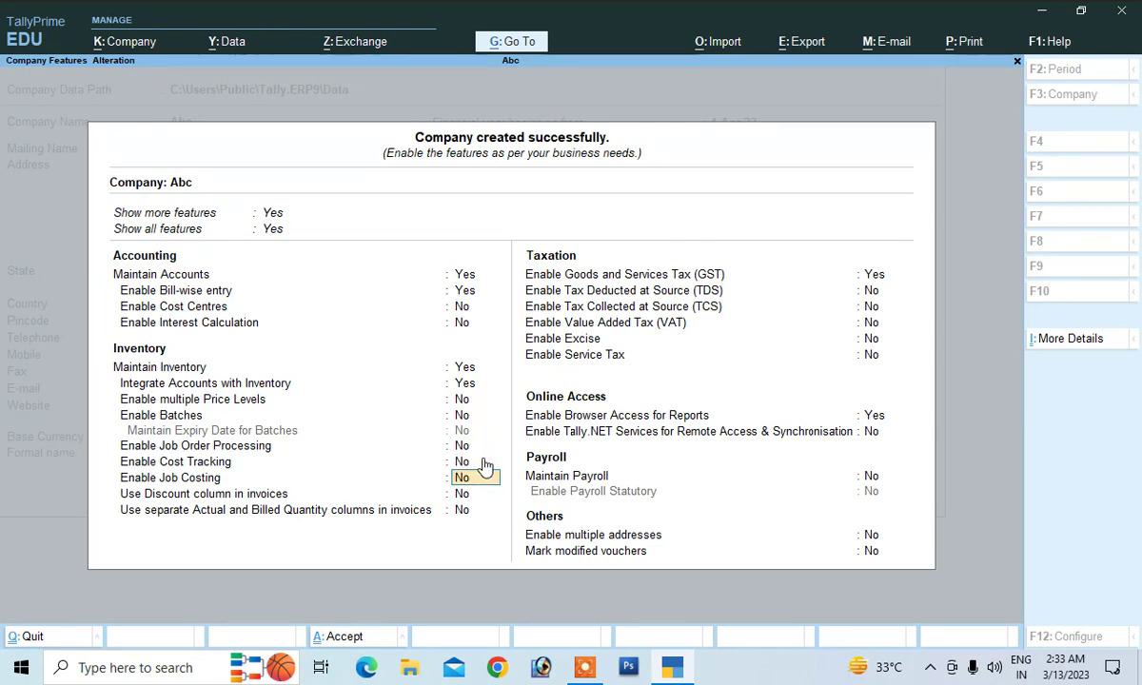
# Enable GST for Abc with registration state Bihar and a GSTIN, and save the GST details
pyautogui.press('Return')
pyautogui.press('Return')
pyautogui.press('Return')
pyautogui.press('Return')
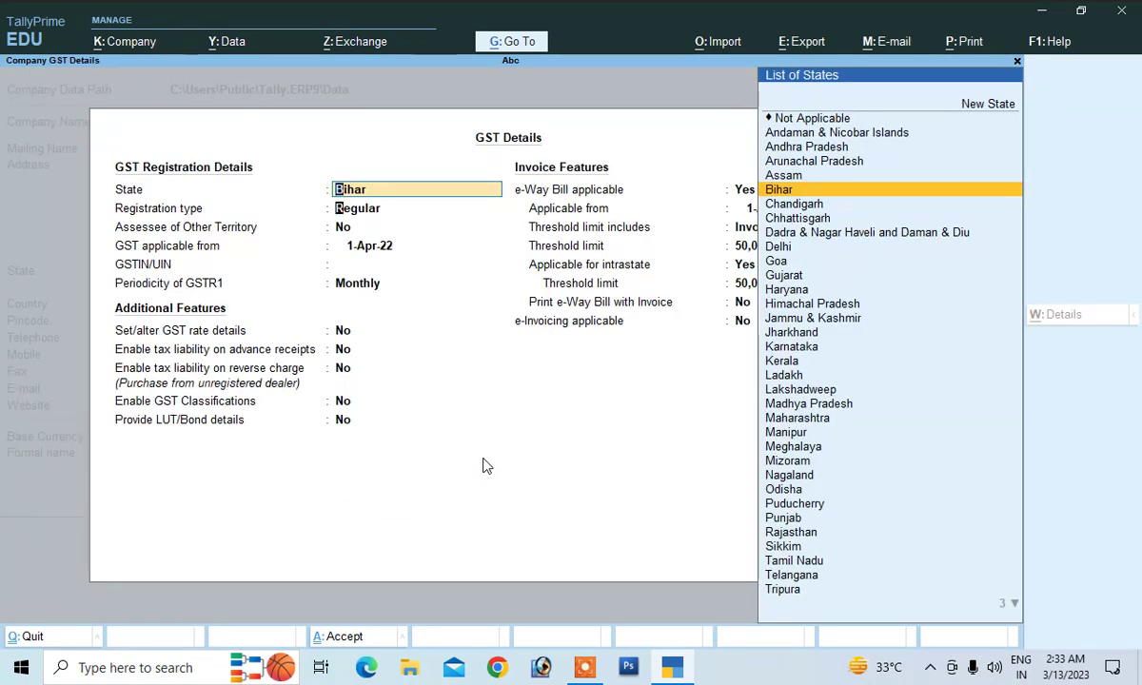
pyautogui.press('Return')
pyautogui.press('Return')
pyautogui.press('Return')
pyautogui.press('Return')
pyautogui.write('JH')
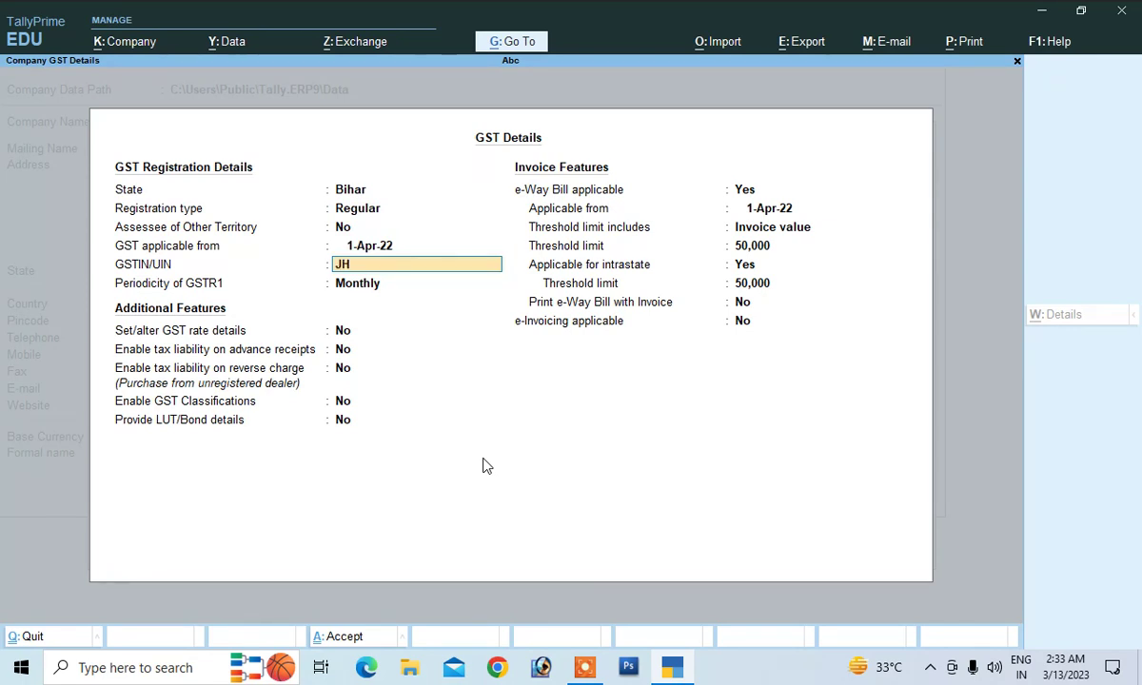
pyautogui.write('JK56456')
pyautogui.press('Return')
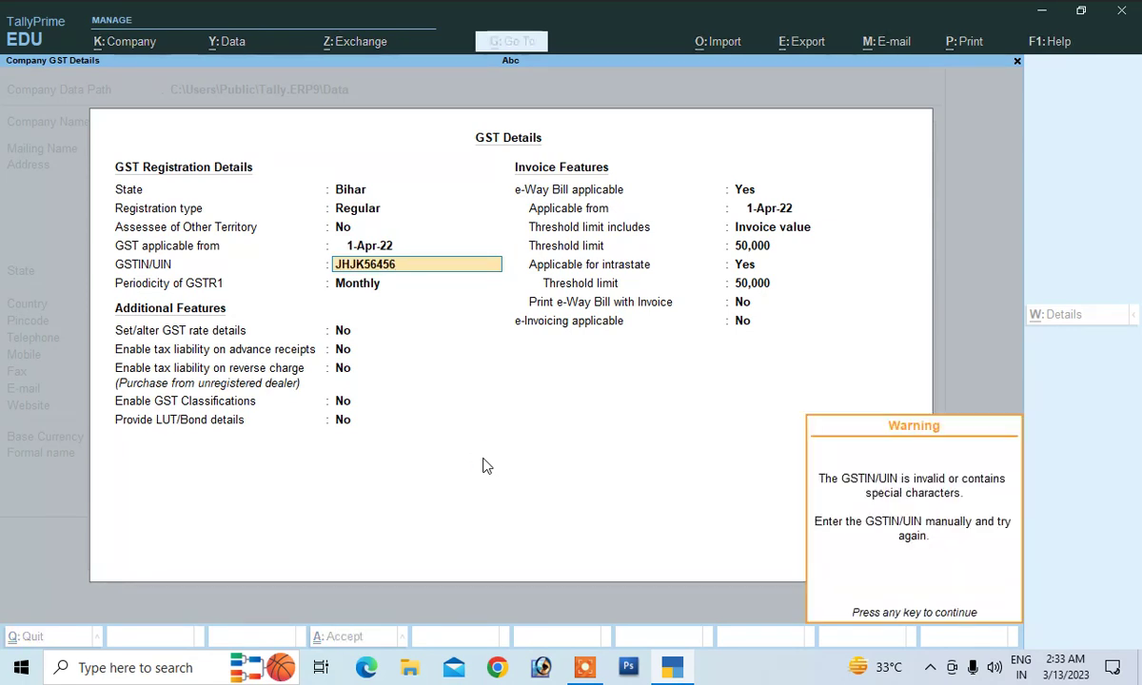
pyautogui.press('Return')
pyautogui.press('Return')
pyautogui.press('Return')
pyautogui.press('Return')
pyautogui.press('Return')
pyautogui.press('Return')
pyautogui.press('Return')
pyautogui.press('Return')
pyautogui.press('Return')
pyautogui.press('Return')
pyautogui.press('Return')
pyautogui.press('Return')
pyautogui.press('Return')
pyautogui.press('Return')
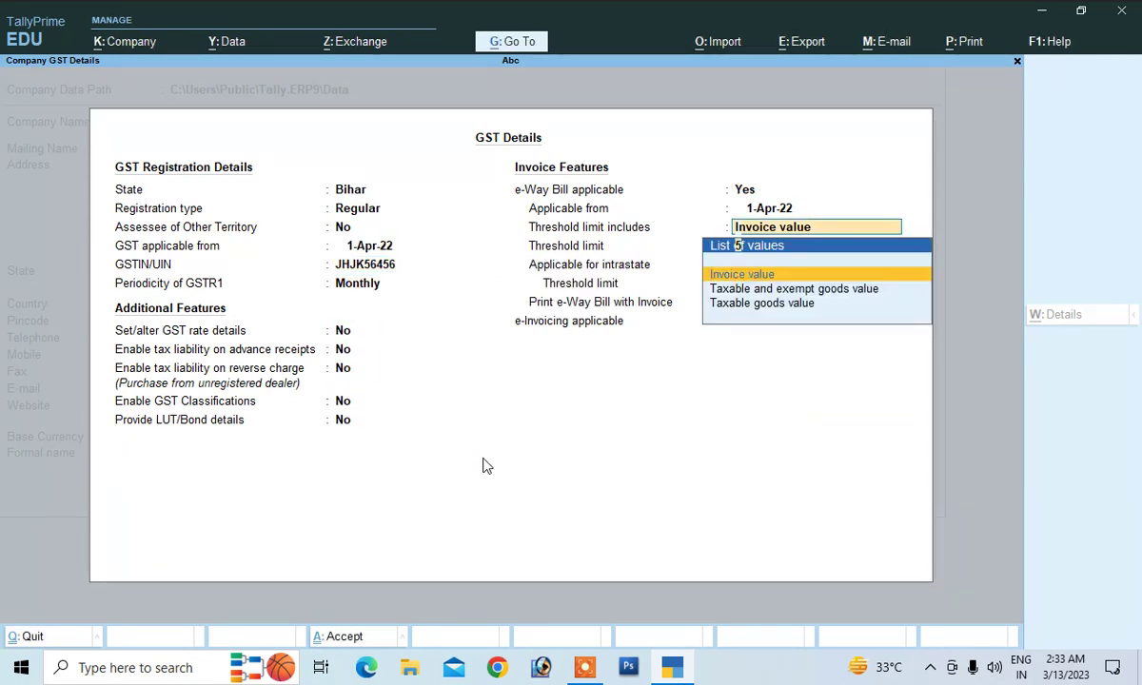
pyautogui.press('Return')
pyautogui.press('Return')
pyautogui.press('Return')
pyautogui.press('Return')
pyautogui.press('Return')
pyautogui.press('Return')
pyautogui.press('Return')
pyautogui.press('Return')
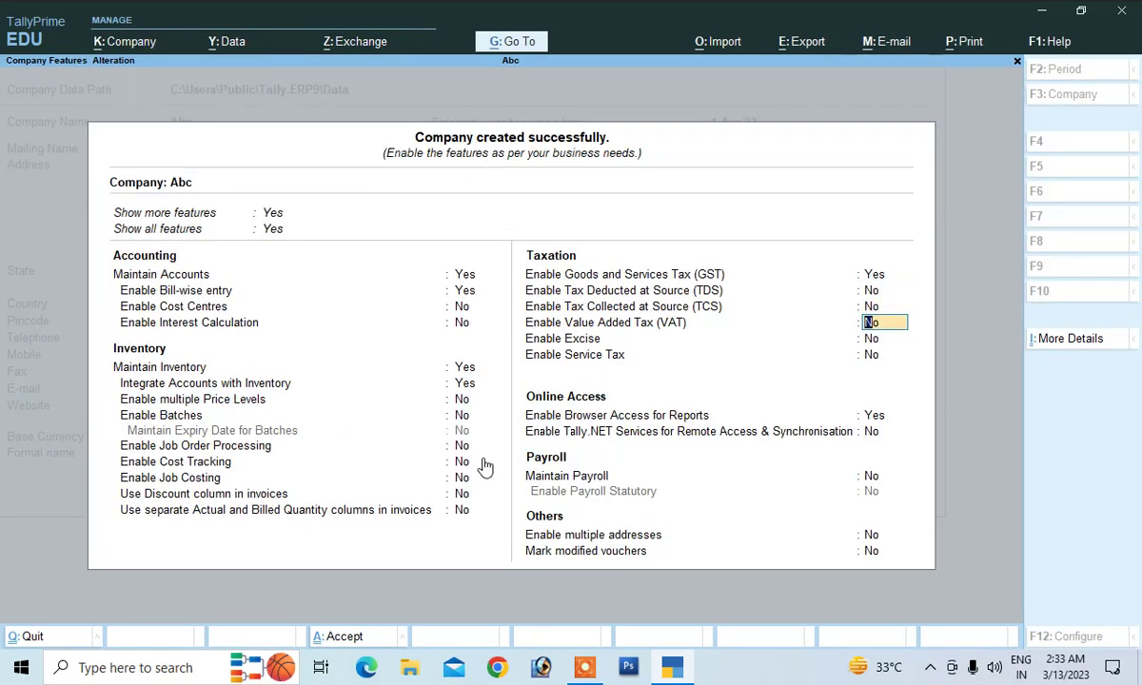
pyautogui.press('Return')
pyautogui.press('Return')
pyautogui.press('Return')
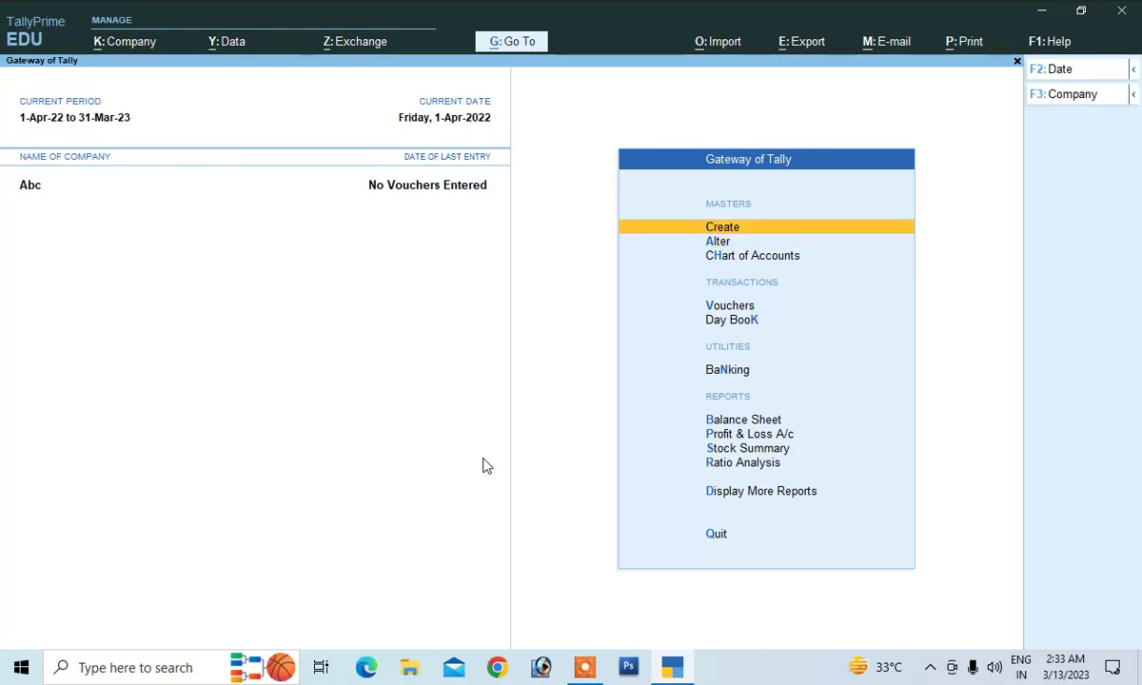
# Create a ledger named Purchase under Purchase Accounts with GST applicable
pyautogui.press('Return')
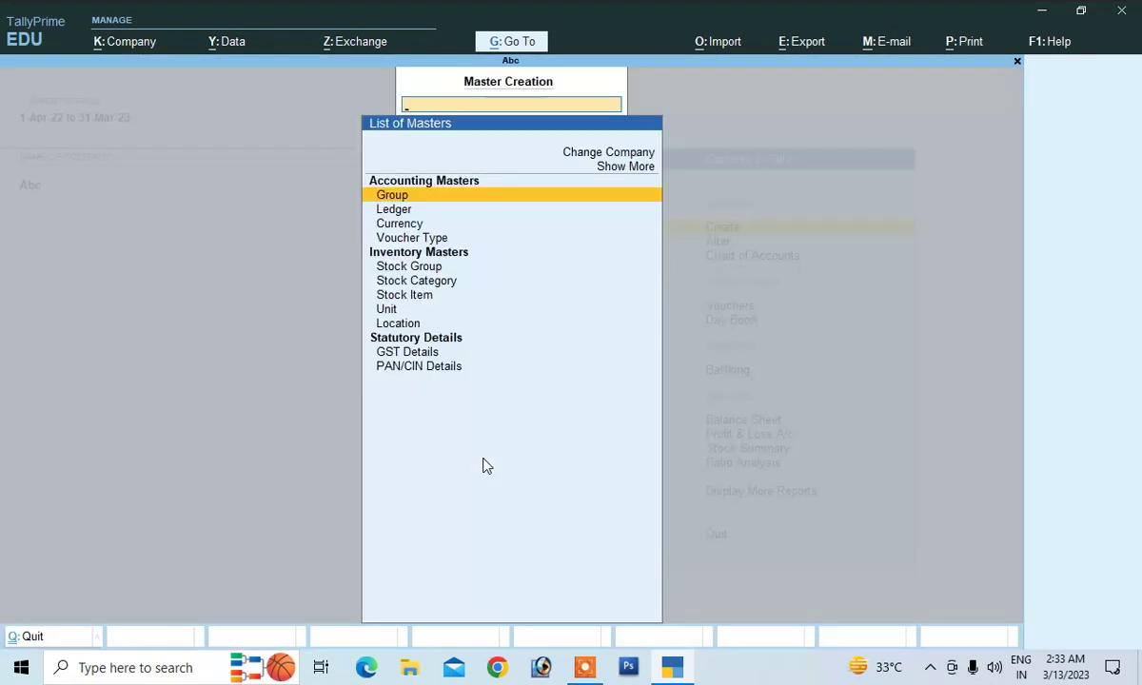
pyautogui.press('Down')
pyautogui.press('Return')
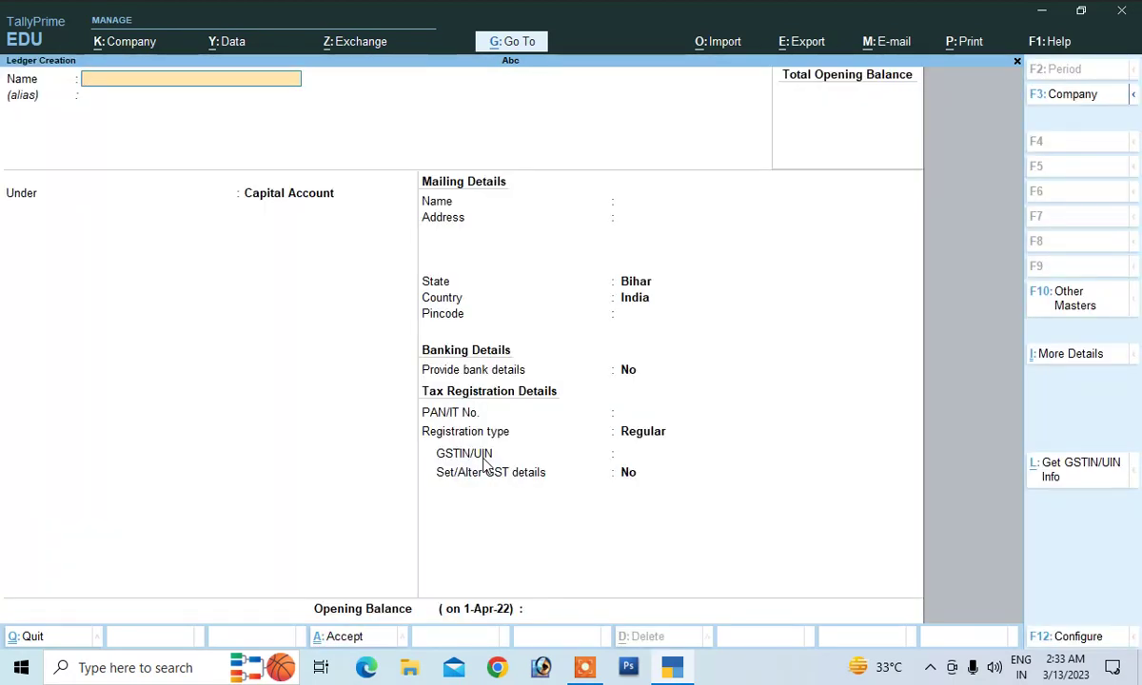
pyautogui.write('Purchase')
pyautogui.press('Return')
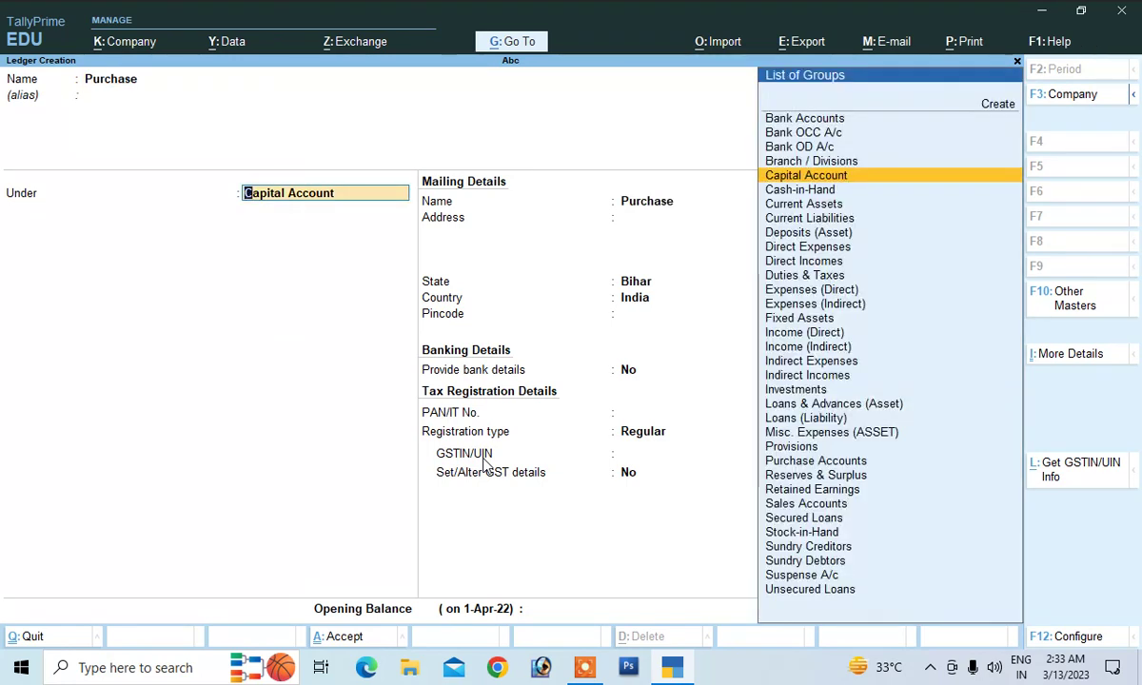
pyautogui.write('P')
pyautogui.press('Down')
pyautogui.press('Return')
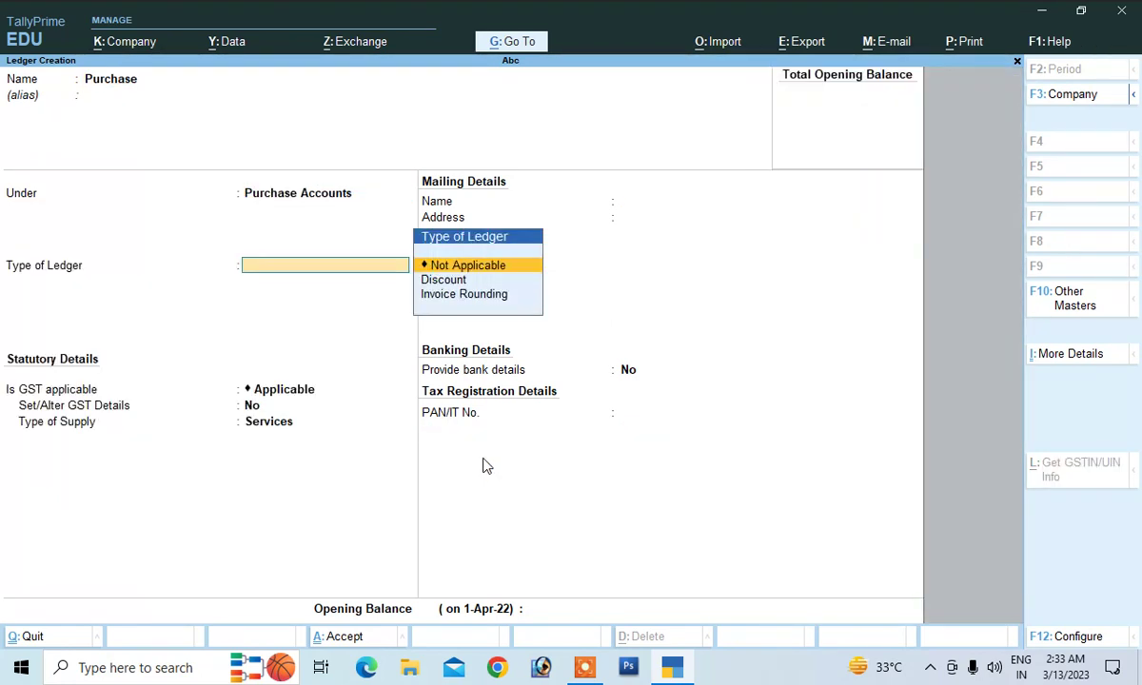
pyautogui.press('Return')
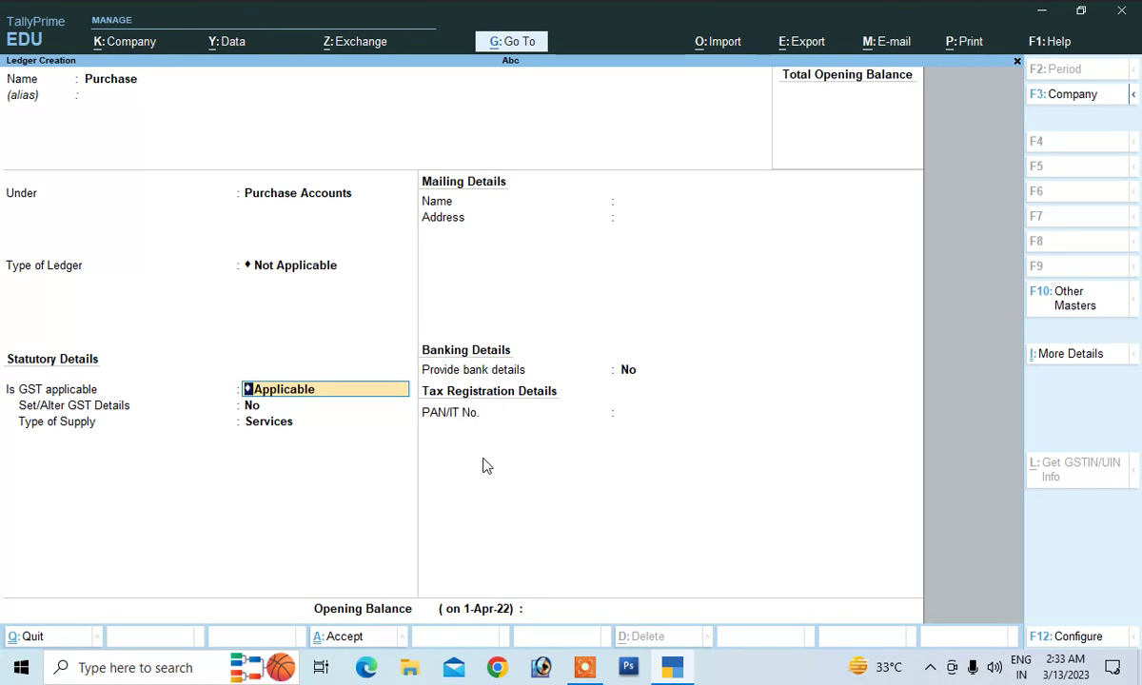
pyautogui.press('Return')
pyautogui.write('y')
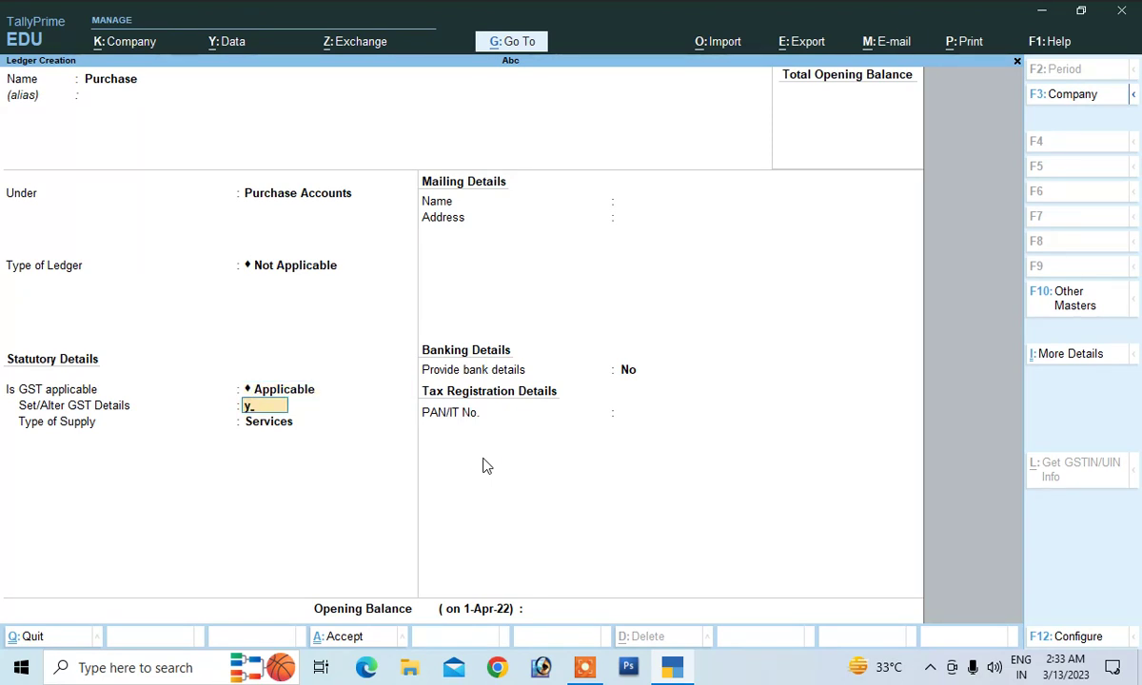
pyautogui.press('Return')
# Give the Purchase ledger description Goods, nature Purchase Taxable, 18% integrated tax, supply type Goods
pyautogui.write('G')
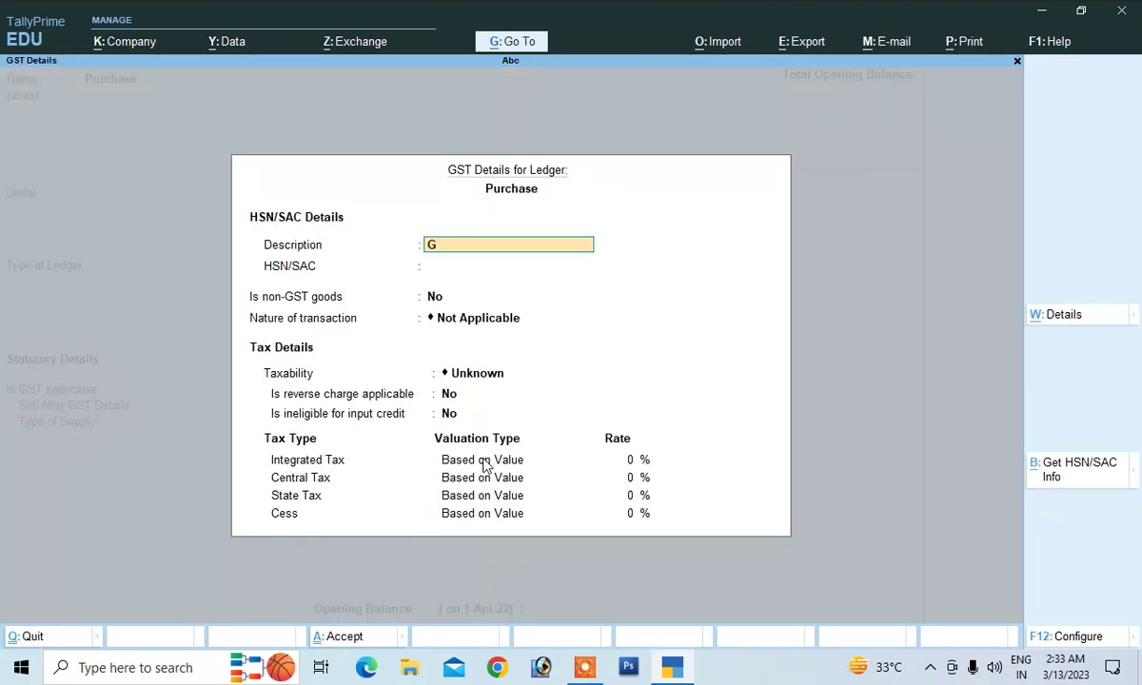
pyautogui.write('oods')
pyautogui.press('Return')
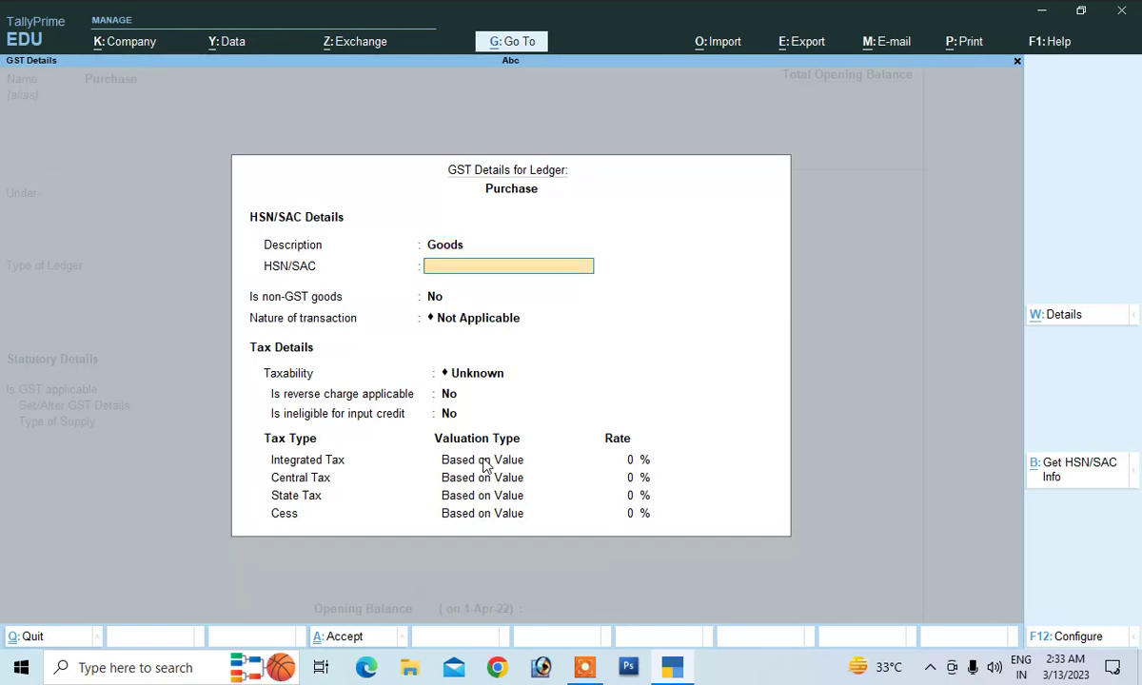
pyautogui.press('BackSpace')
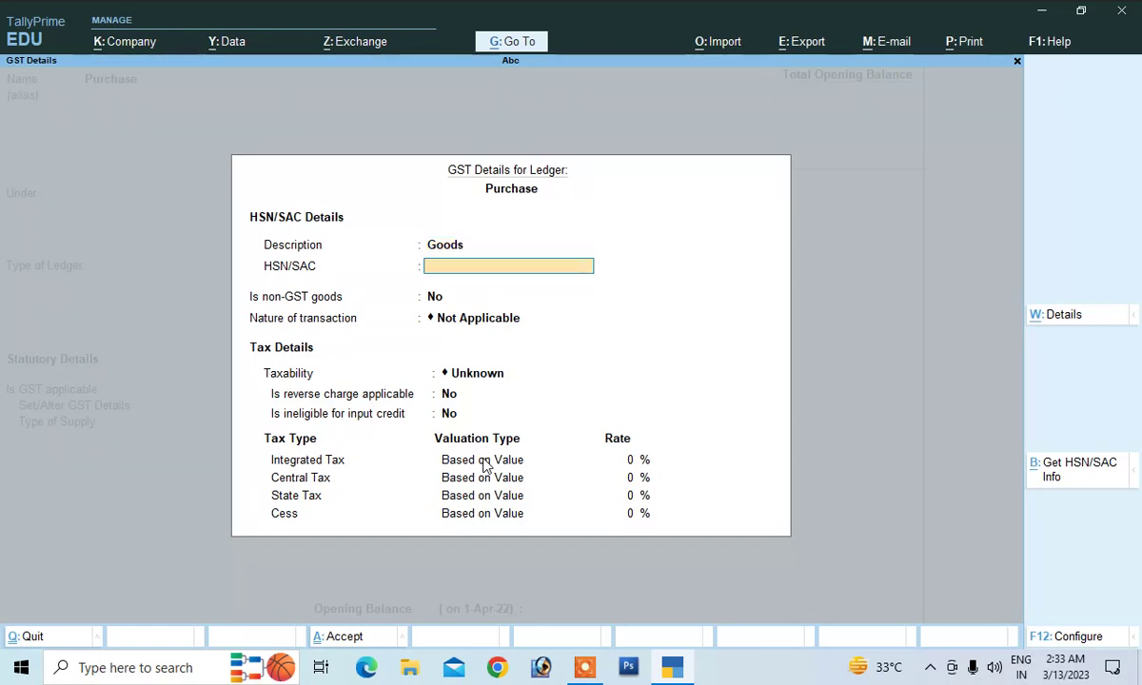
pyautogui.press('Return')
pyautogui.press('Return')
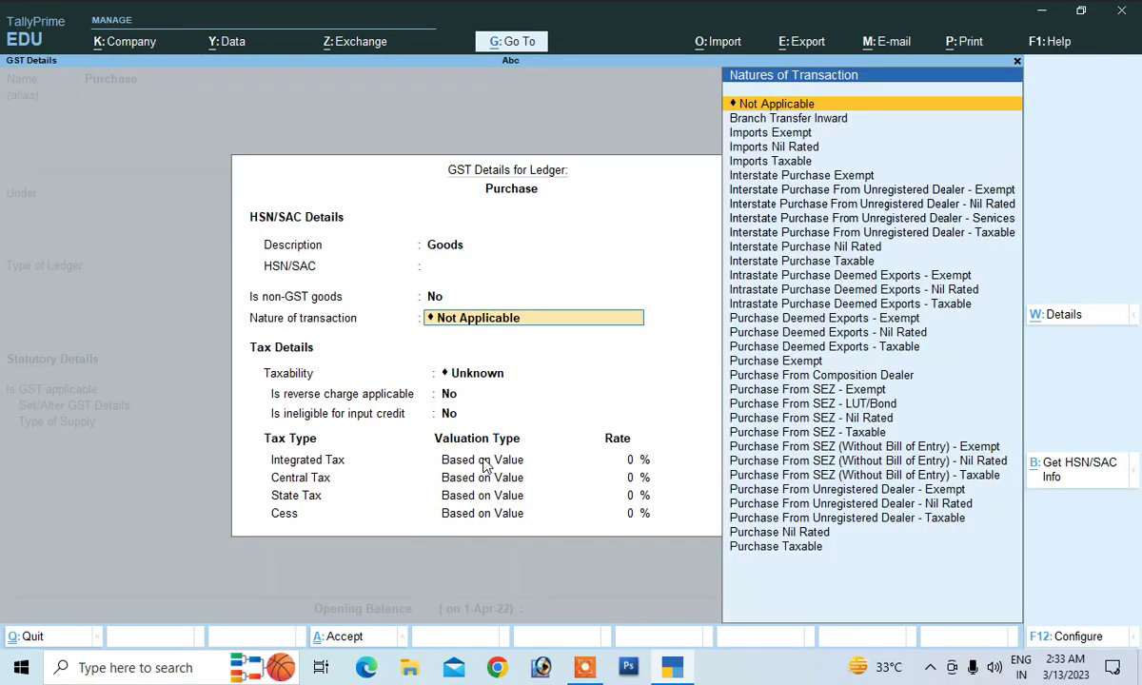
pyautogui.press('Down')
pyautogui.press('Down')
pyautogui.press('Down')
pyautogui.press('Down')
pyautogui.press('Down')
pyautogui.press('Down')
pyautogui.press('Down')
pyautogui.press('Down')
pyautogui.press('Down')
pyautogui.press('Down')
pyautogui.press('Down')
pyautogui.press('Down')
pyautogui.press('Down')
pyautogui.press('Down')
pyautogui.press('Down')
pyautogui.press('Down')
pyautogui.press('Down')
pyautogui.press('Down')
pyautogui.press('Down')
pyautogui.press('Down')
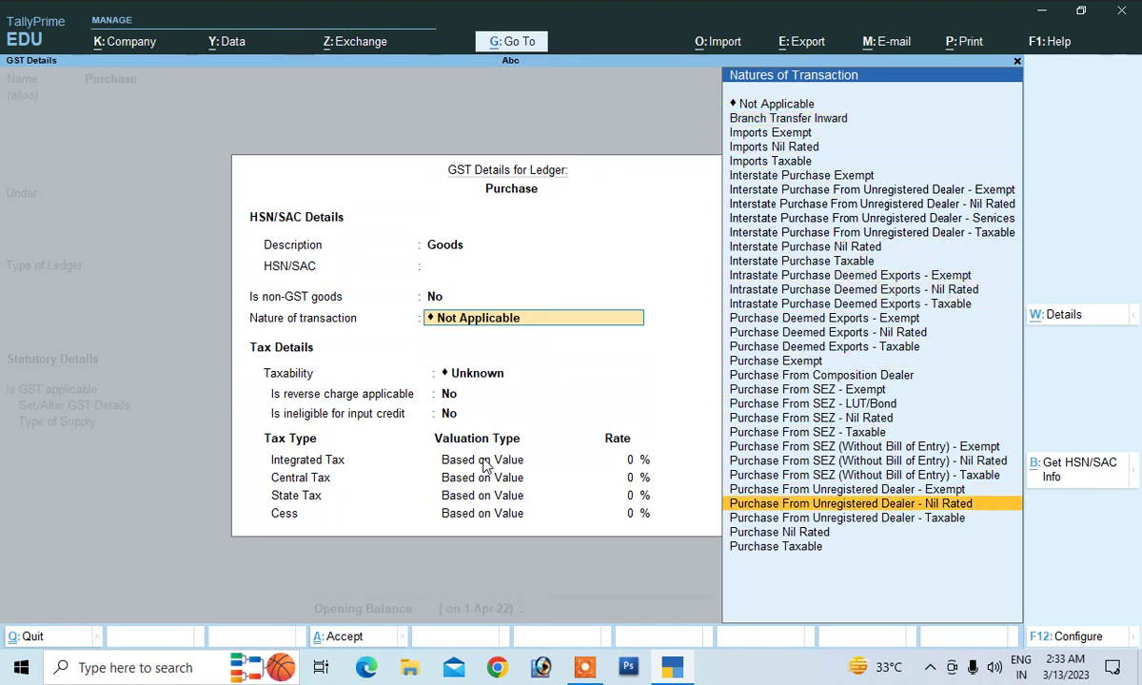
pyautogui.press('Down')
pyautogui.press('Down')
pyautogui.press('Down')
pyautogui.press('Return')
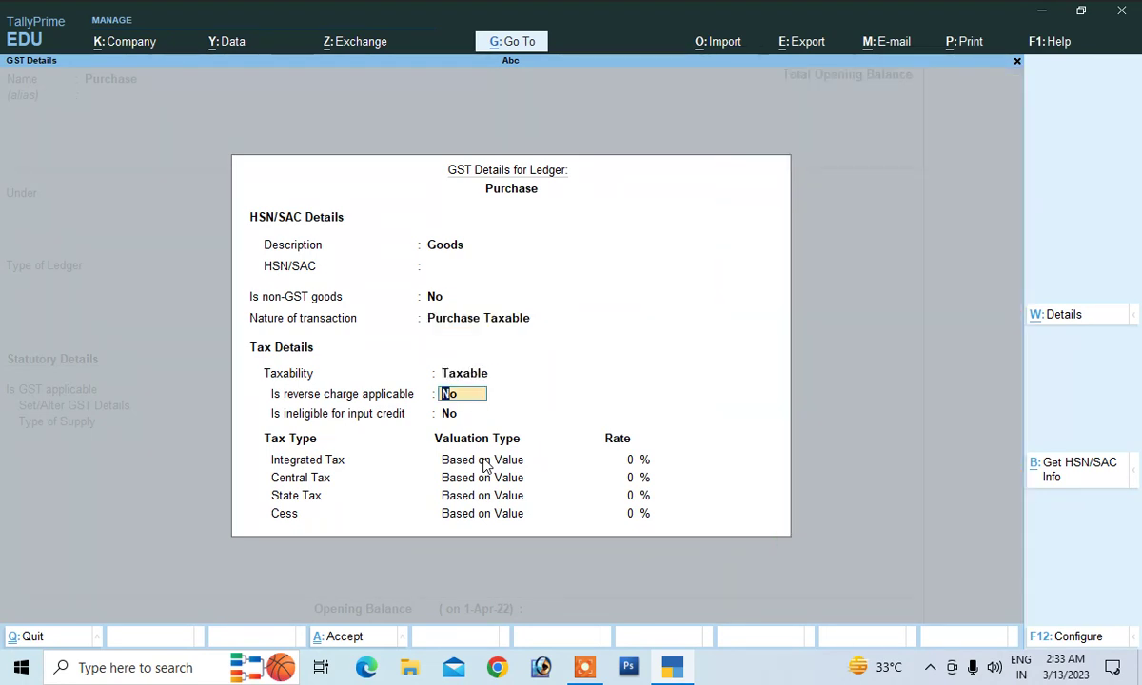
pyautogui.press('Return')
pyautogui.press('Return')
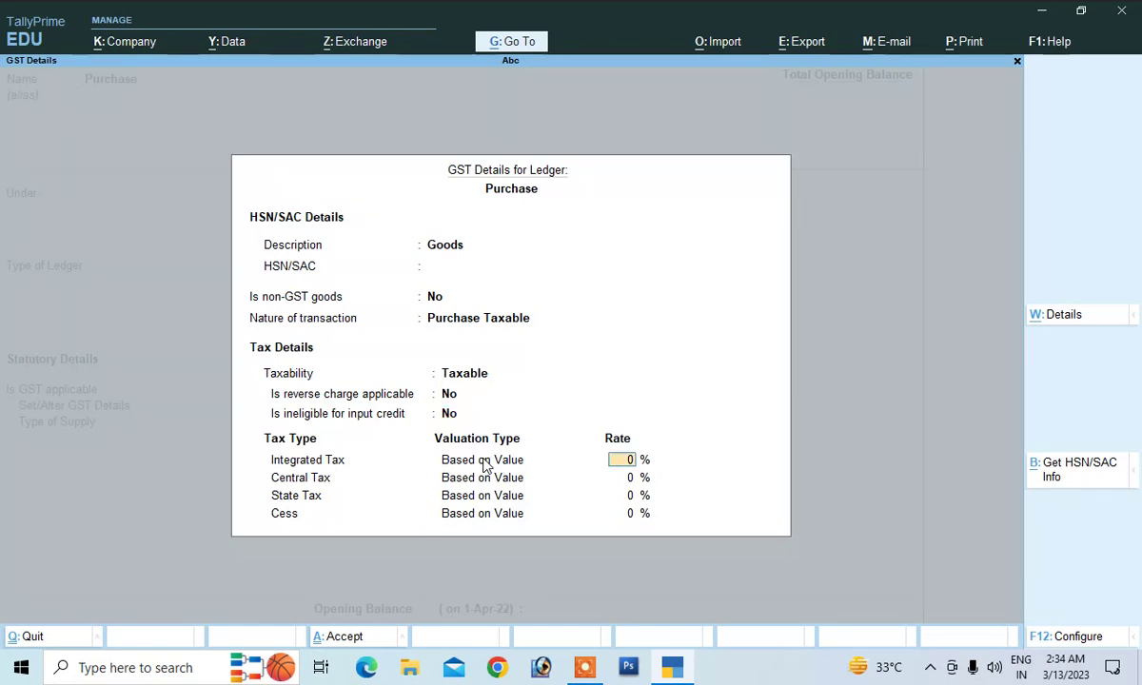
pyautogui.write('18')
pyautogui.press('Return')
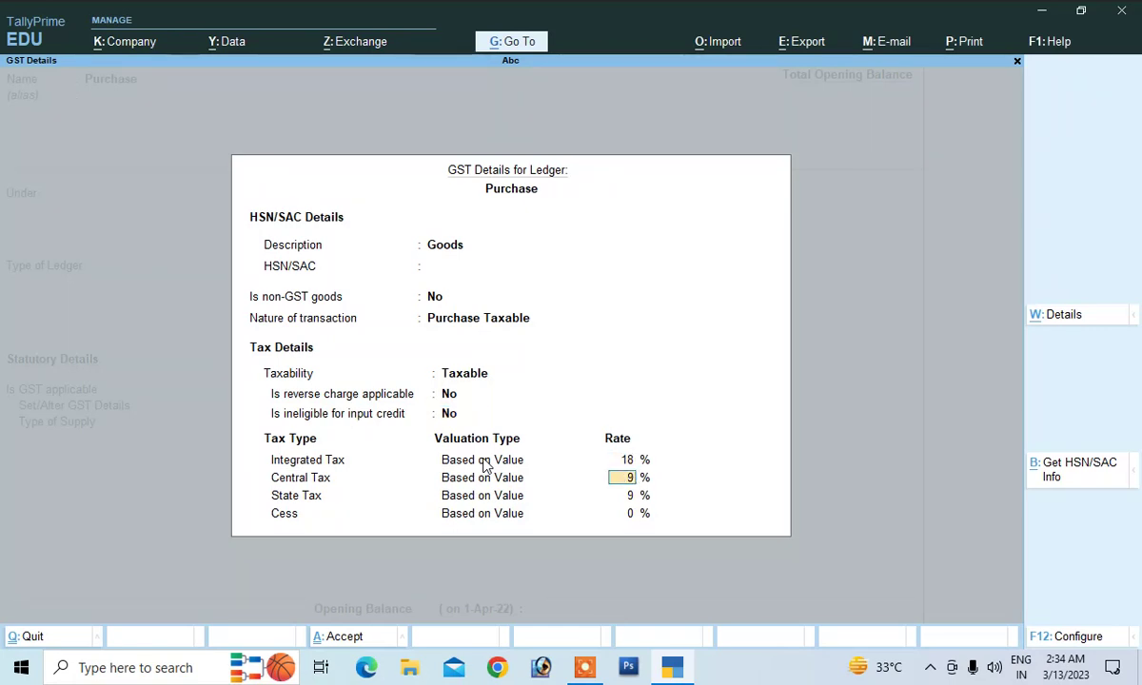
pyautogui.press('Return')
pyautogui.press('Return')
pyautogui.press('Return')
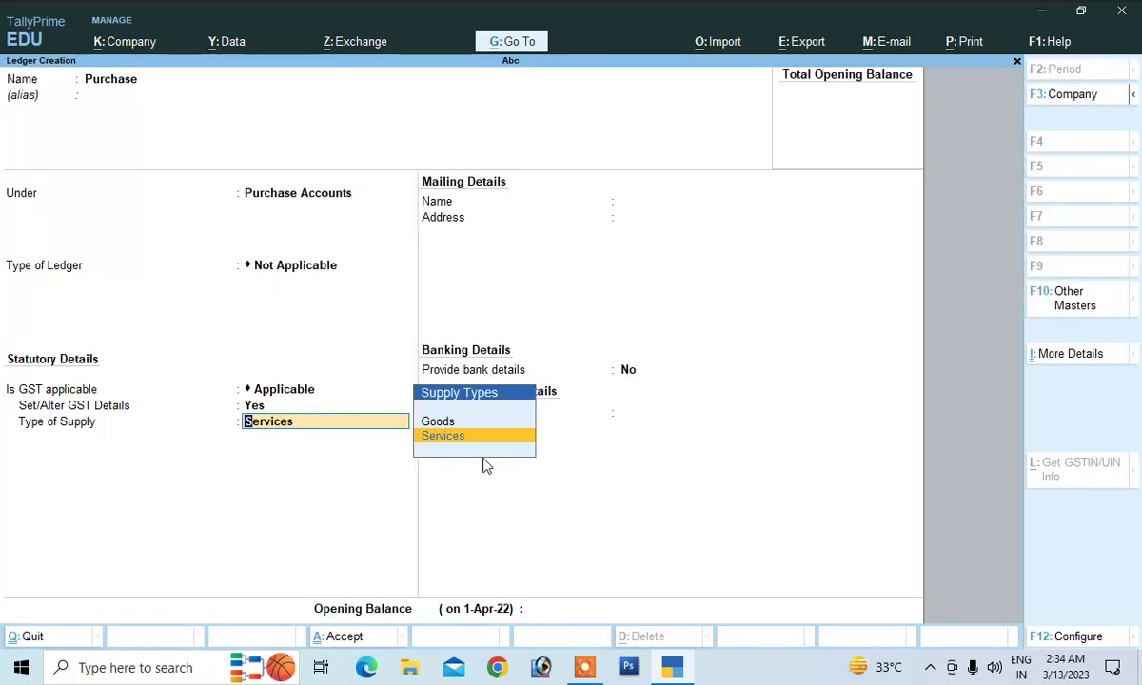
pyautogui.press('Up')
pyautogui.press('Return')
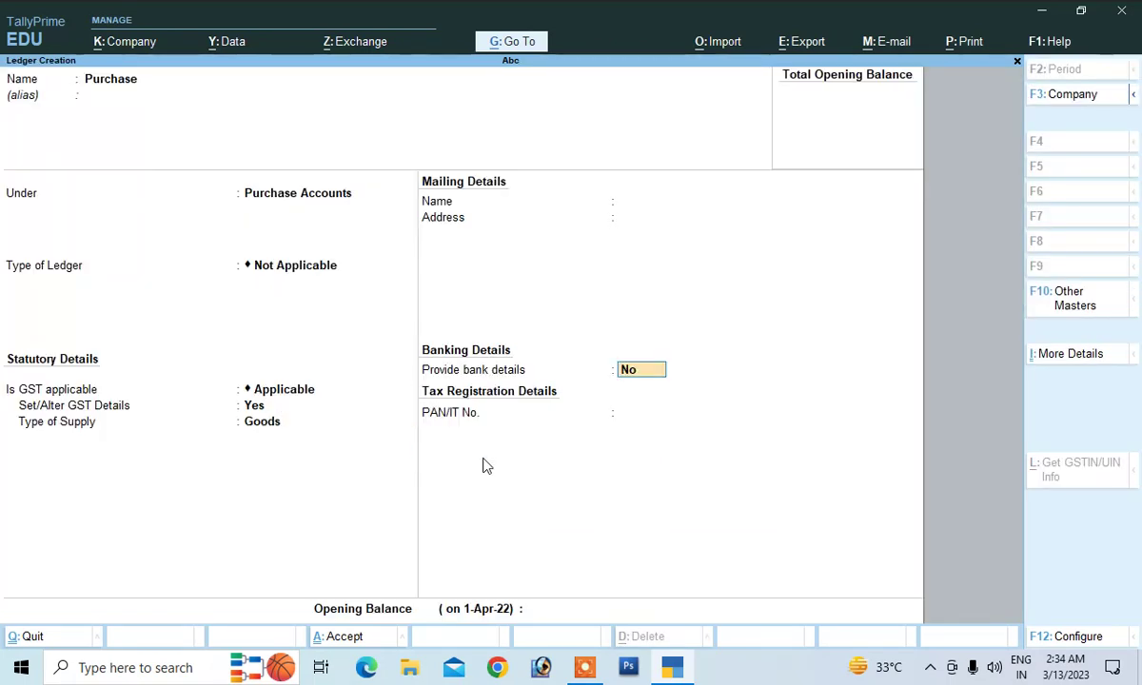
pyautogui.press('Return')
pyautogui.press('Return')
pyautogui.press('Return')
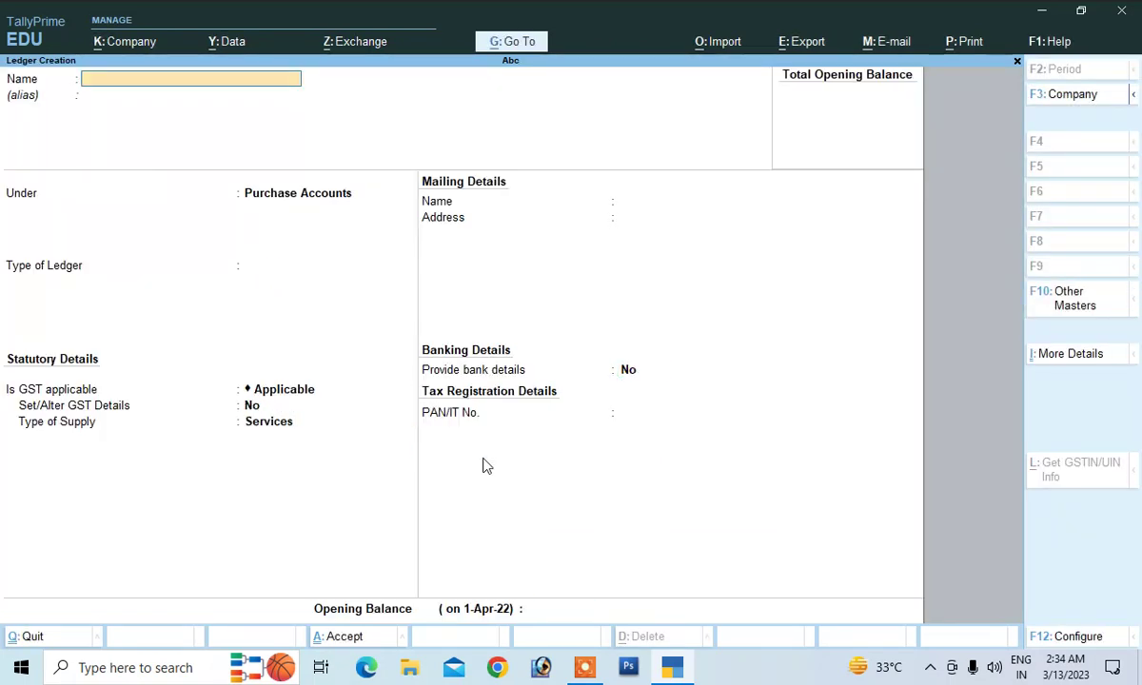
# Name a new ledger 'Input Cgst 9 %' under the Duties & Taxes group
pyautogui.write('Inpur')
pyautogui.press('BackSpace')
pyautogui.write('t Cgst 9')
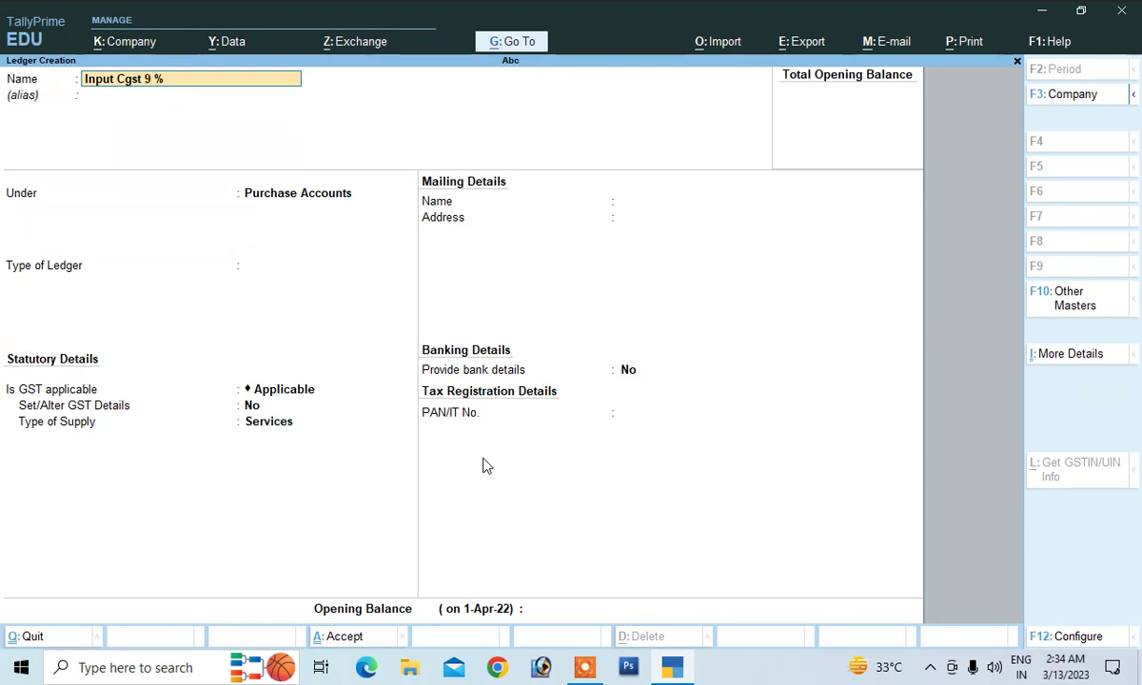
pyautogui.write(' %')
pyautogui.press('Return')
pyautogui.write('D')
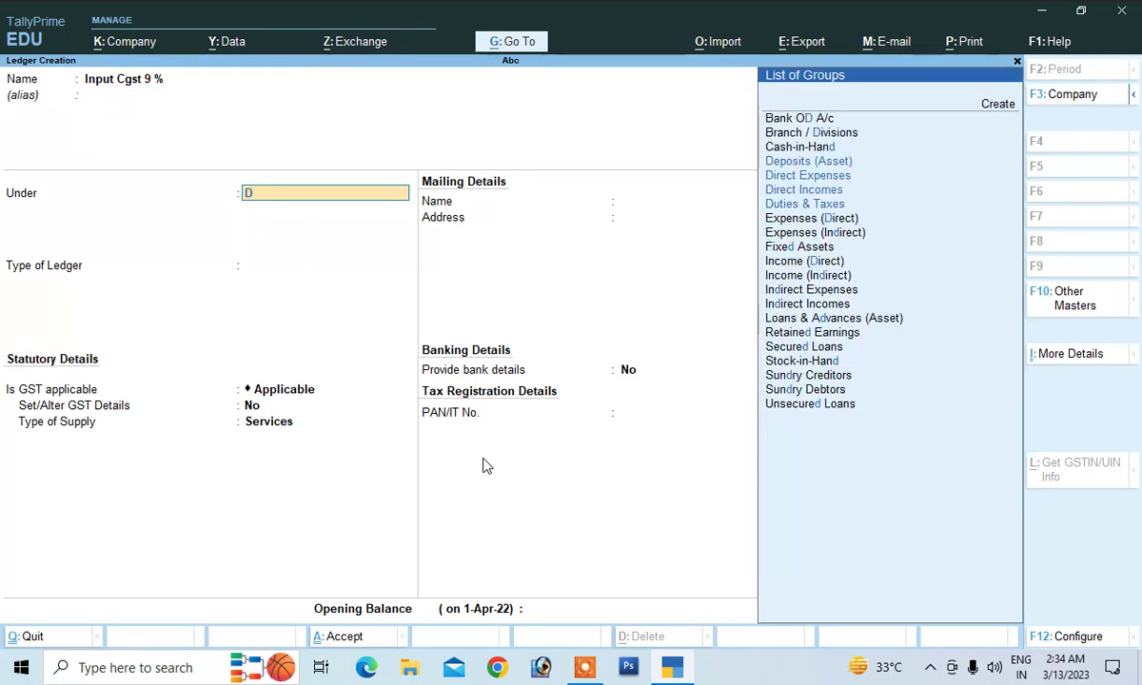
pyautogui.press('Down')
pyautogui.press('Down')
pyautogui.press('Down')
pyautogui.press('Down')
pyautogui.press('Down')
pyautogui.press('Down')
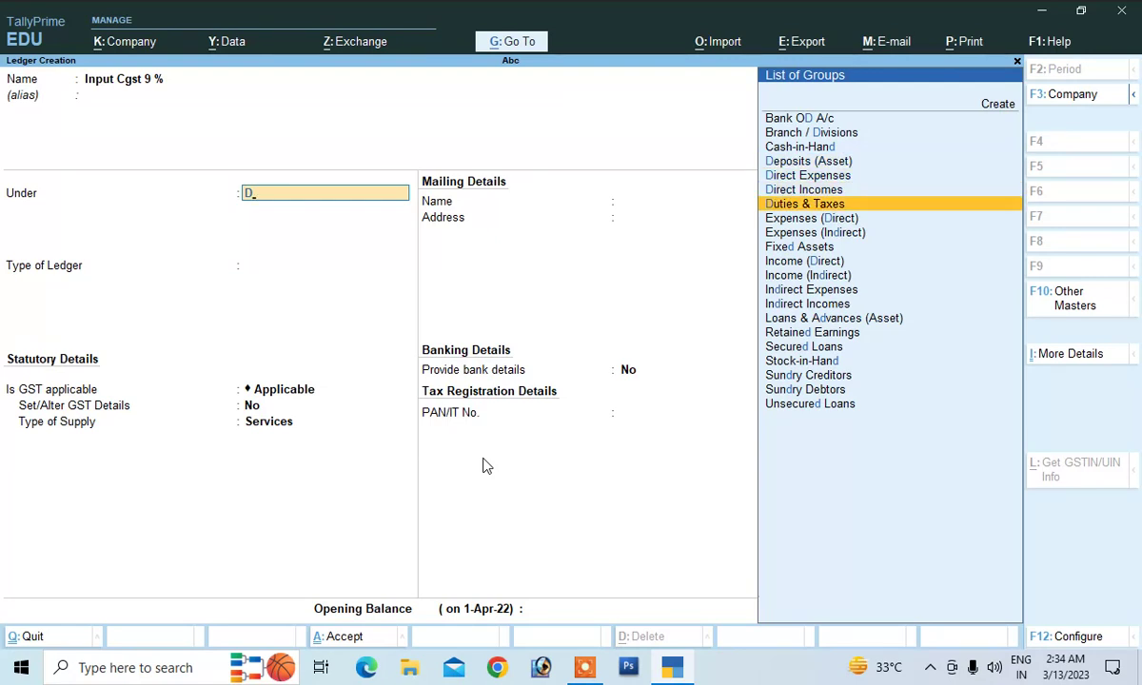
pyautogui.press('Return')
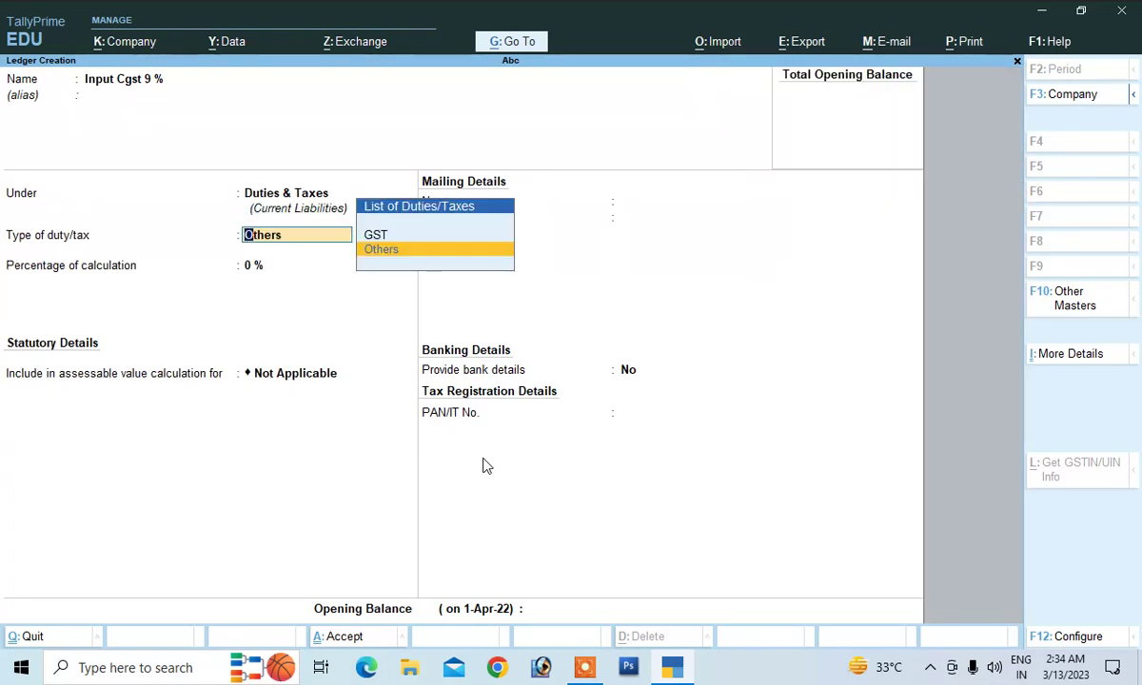
# Set it as GST Central Tax at 9% with Normal Rounding and save it
pyautogui.press('Up')
pyautogui.press('Return')
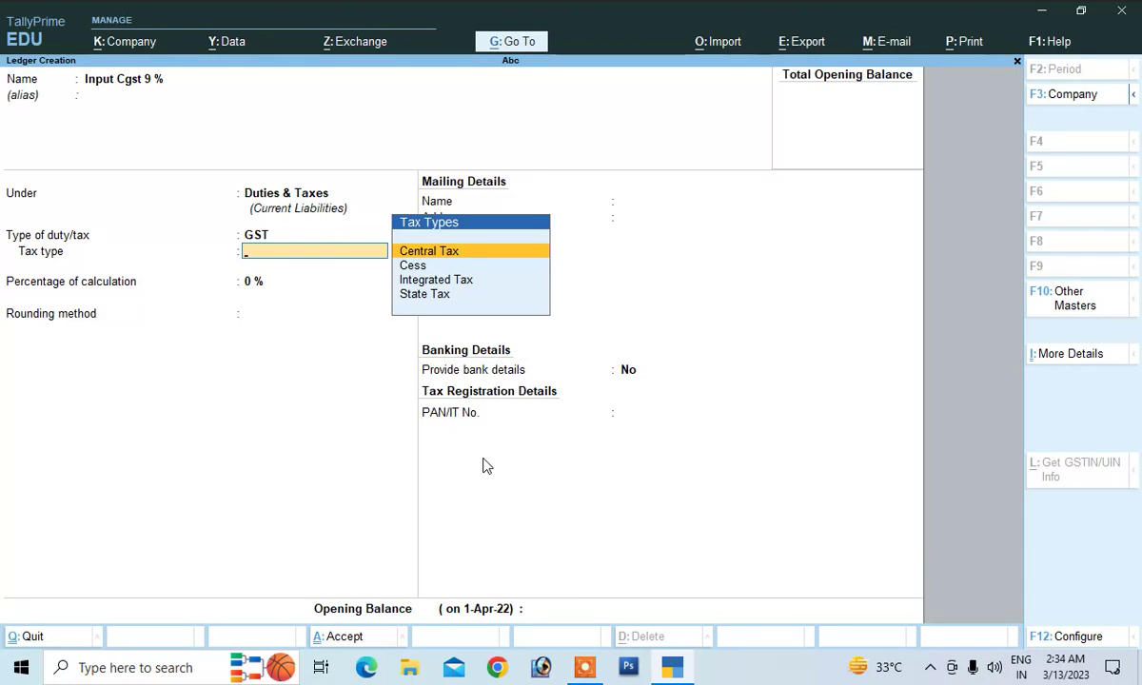
pyautogui.press('Return')
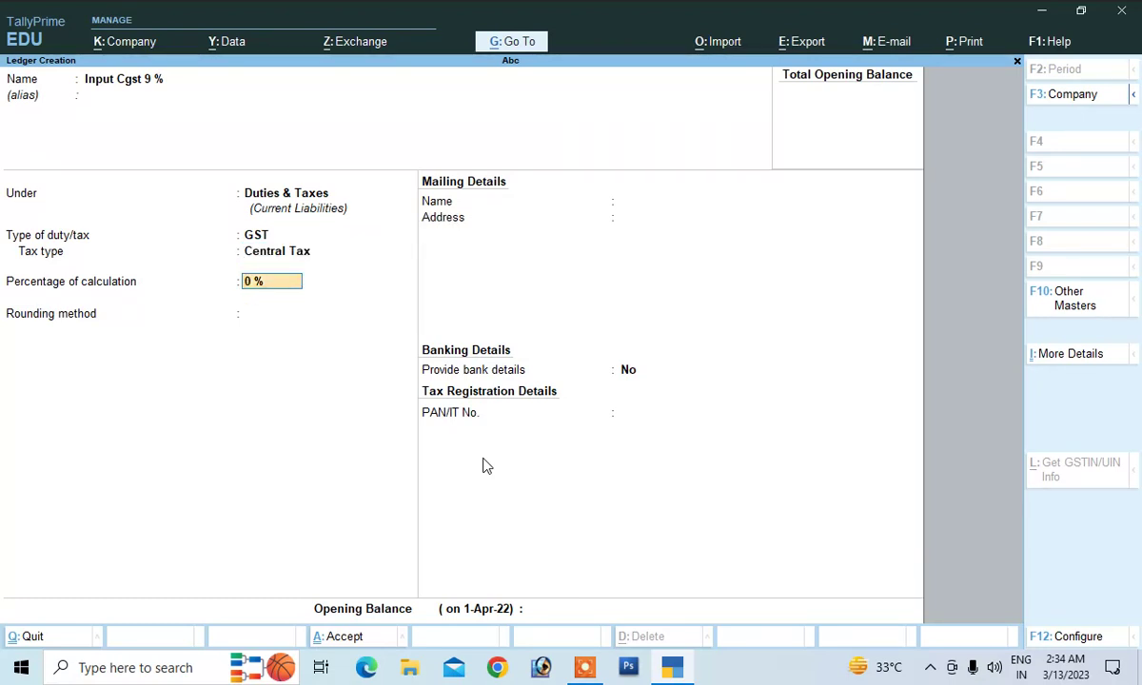
pyautogui.press('Return')
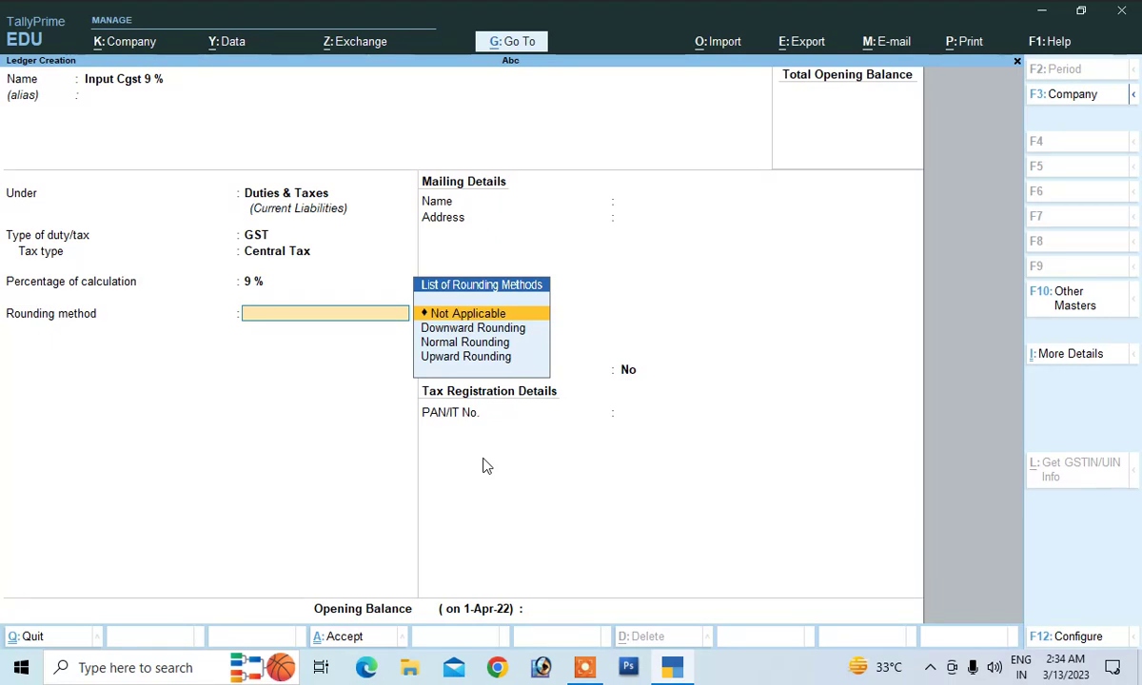
pyautogui.press('Down')
pyautogui.press('Down')
pyautogui.press('Return')
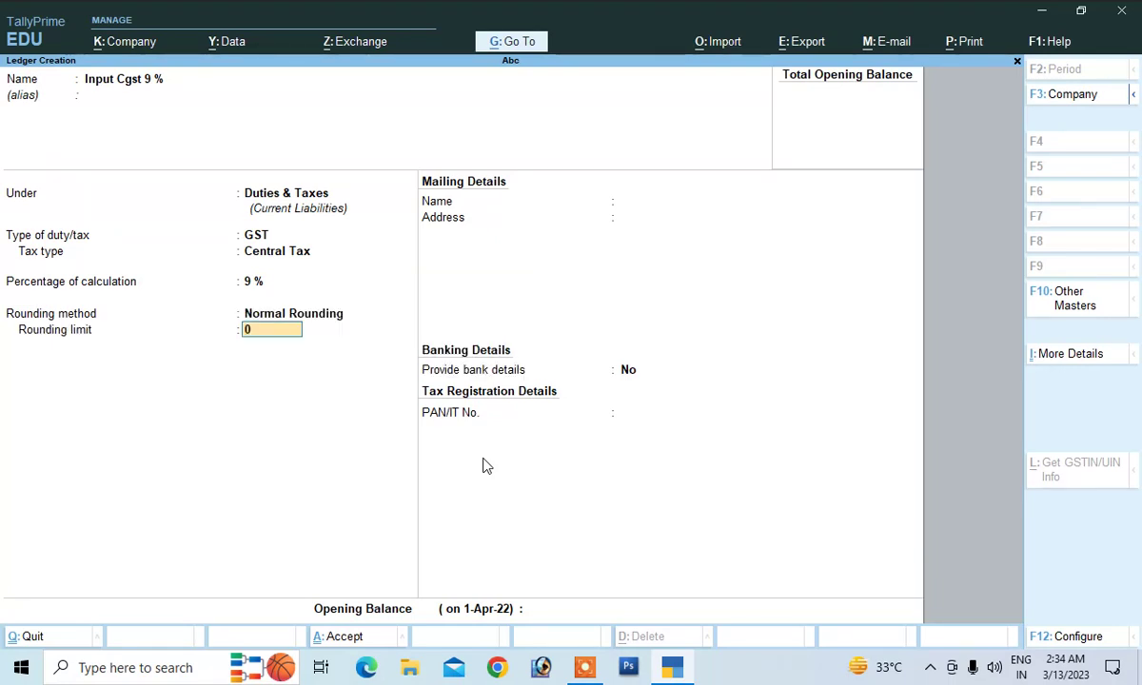
pyautogui.press('Return')
pyautogui.press('Return')
pyautogui.press('Return')
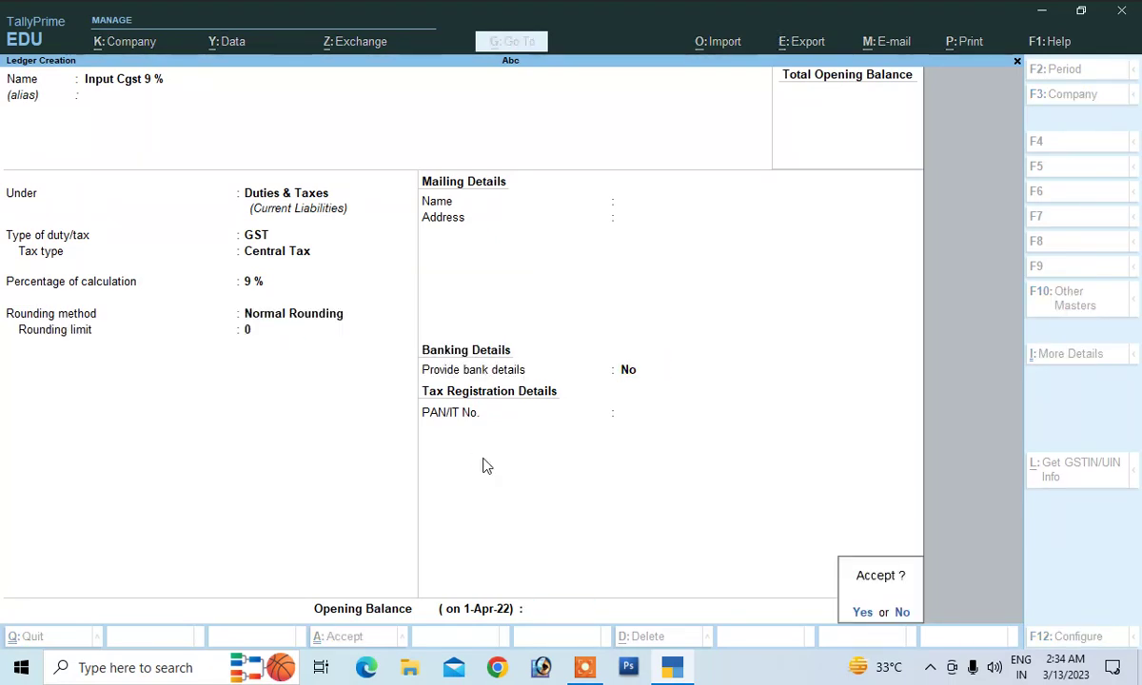
pyautogui.press('Return')
pyautogui.write('Inpu')
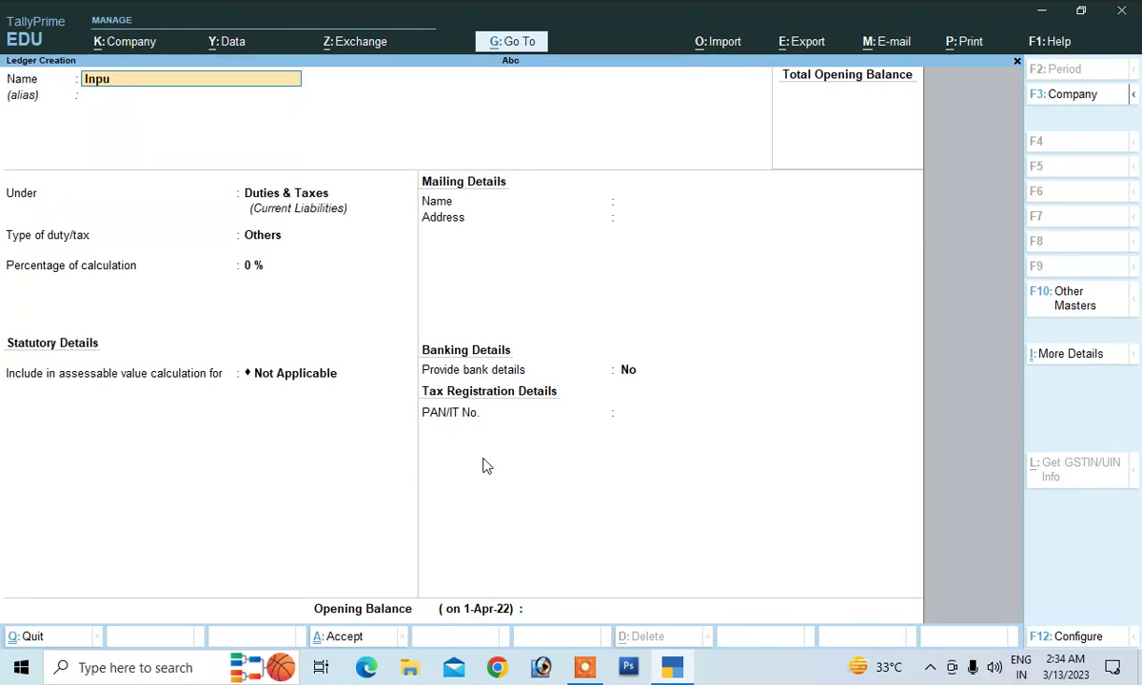
pyautogui.write('t Sgst @9%')
# Save ledger Input Sgst @9% under Duties & Taxes as GST State Tax 9%, Normal Rounding
pyautogui.press('Return')
pyautogui.press('Return')
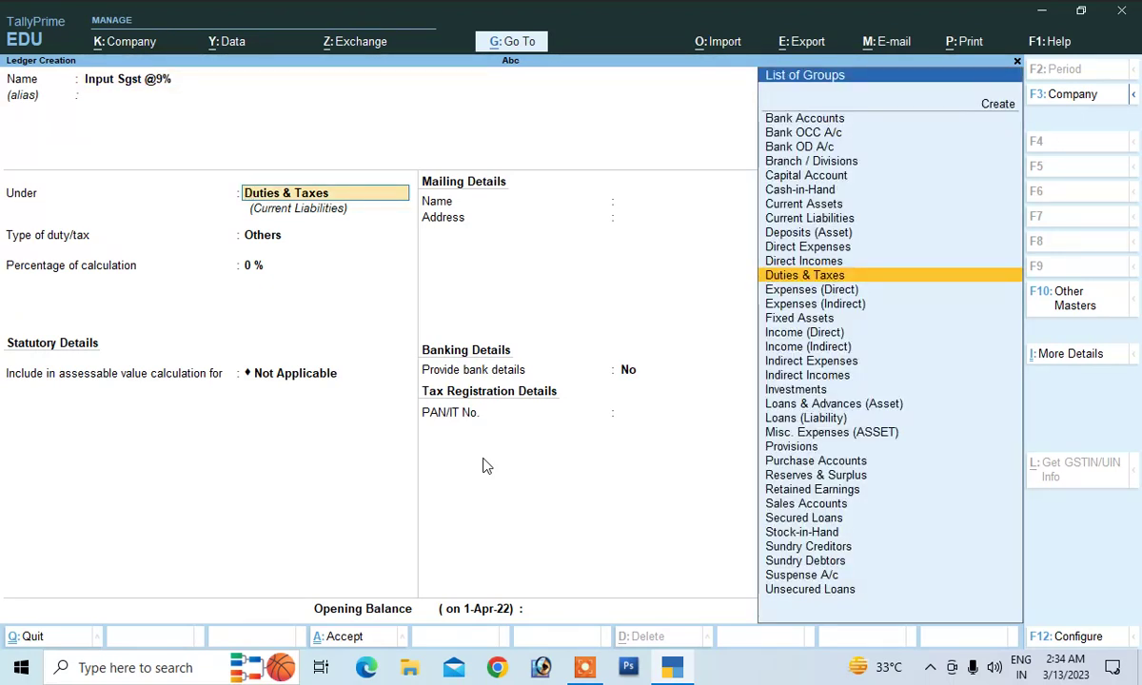
pyautogui.press('Return')
pyautogui.press('Up')
pyautogui.press('Return')
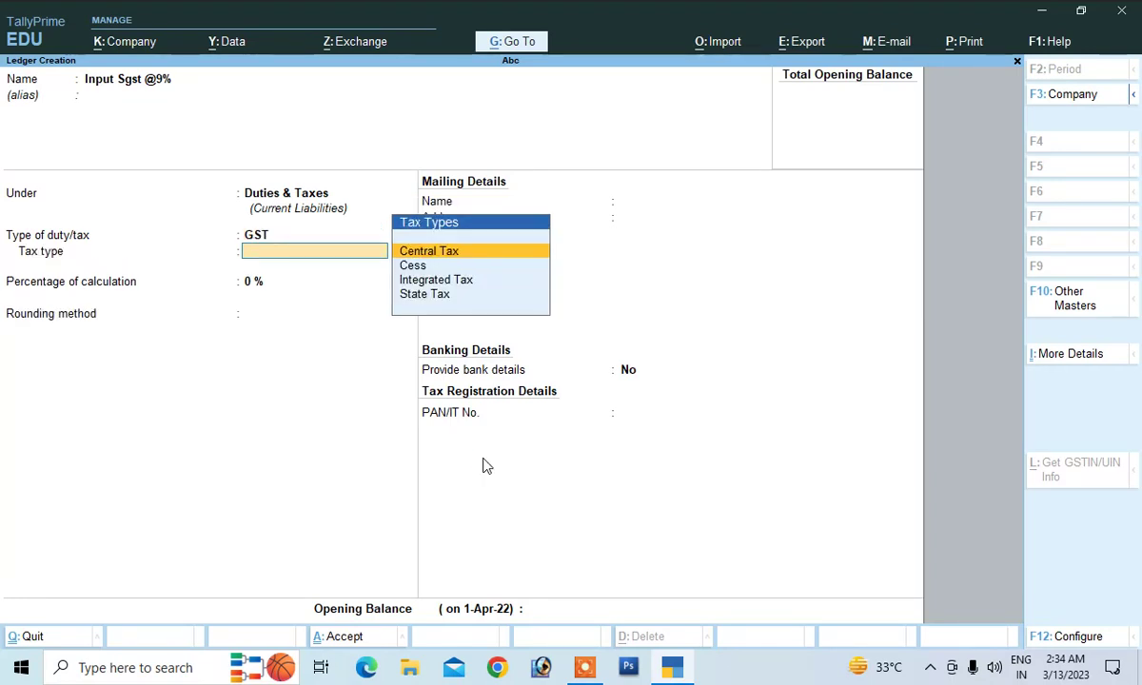
pyautogui.press('Down')
pyautogui.press('Down')
pyautogui.press('Down')
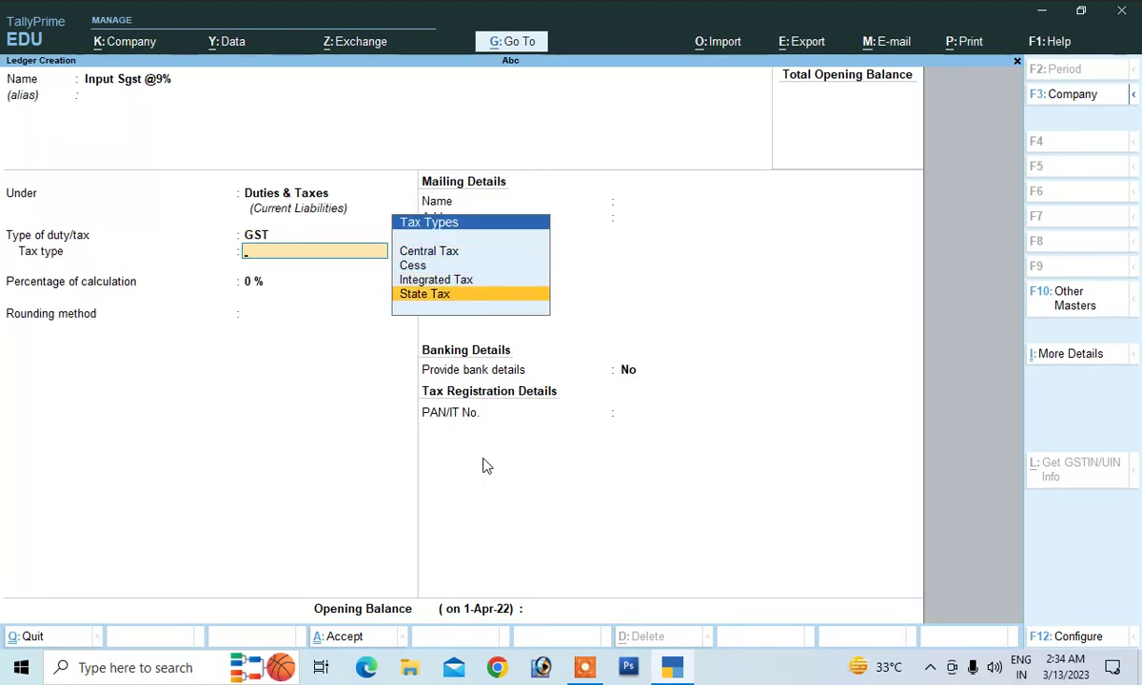
pyautogui.press('Return')
pyautogui.write('9')
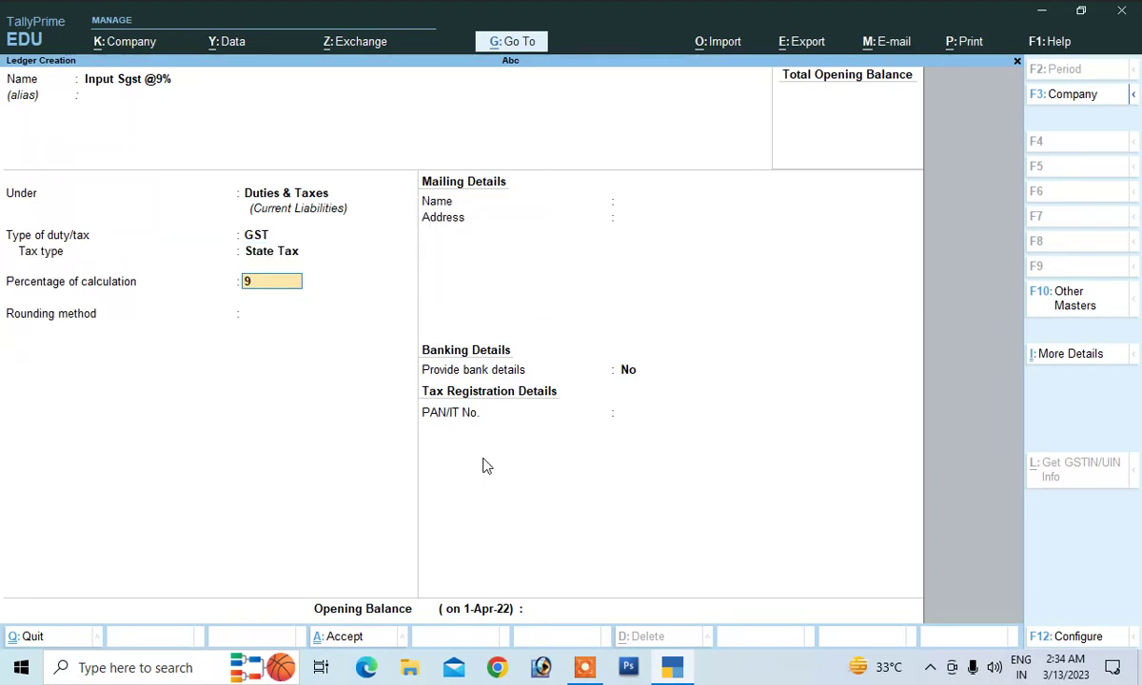
pyautogui.press('Return')
pyautogui.press('Down')
pyautogui.press('Down')
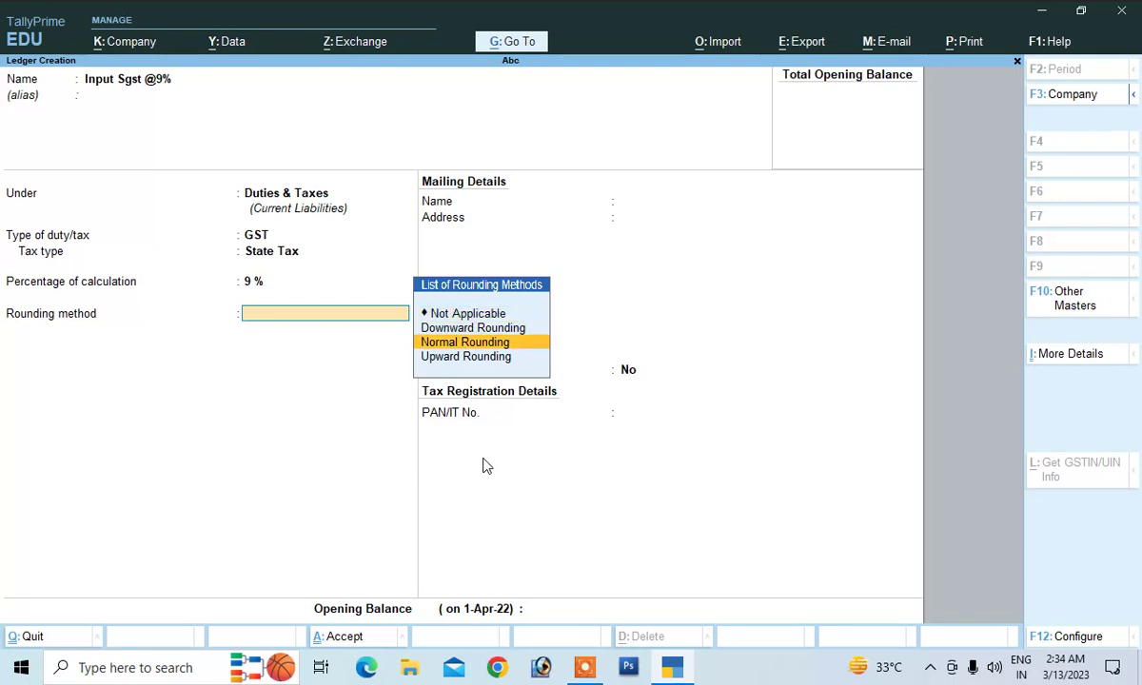
pyautogui.press('Return')
pyautogui.press('Return')
pyautogui.press('Return')
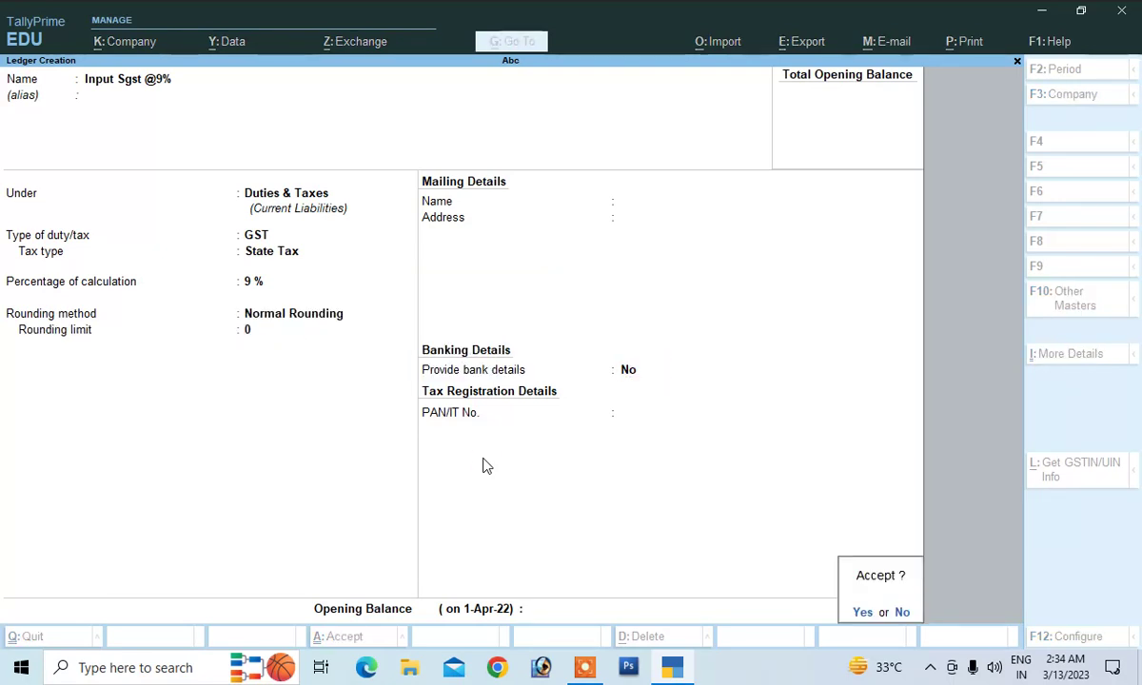
pyautogui.press('Return')
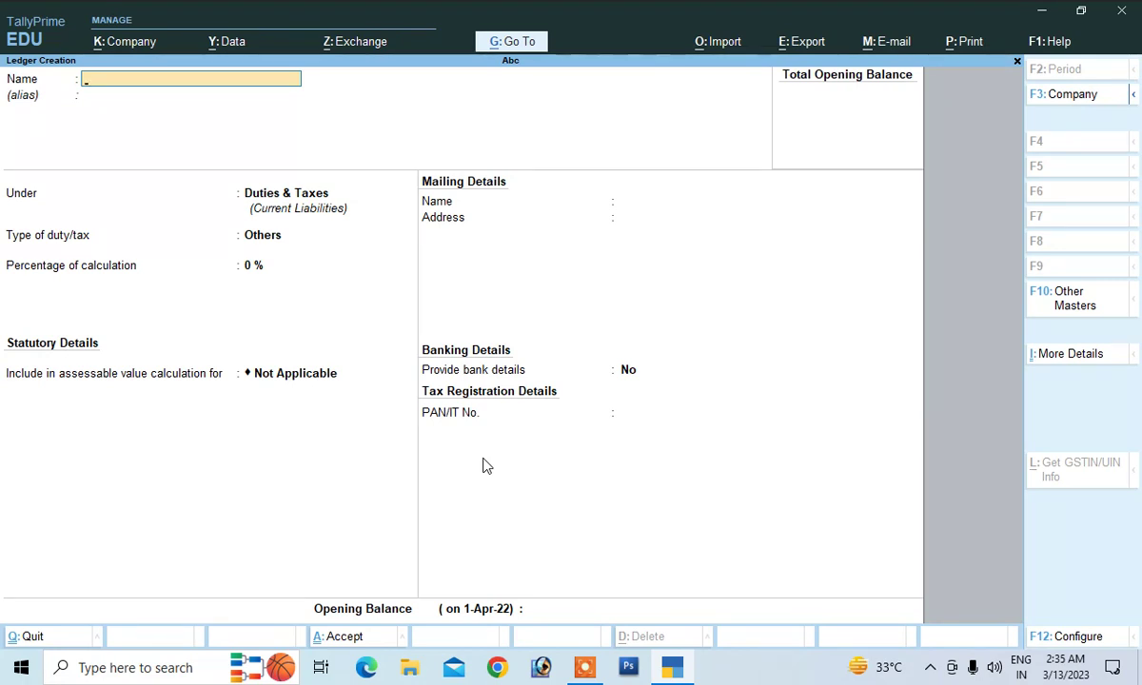
pyautogui.press('Escape')
pyautogui.press('Escape')
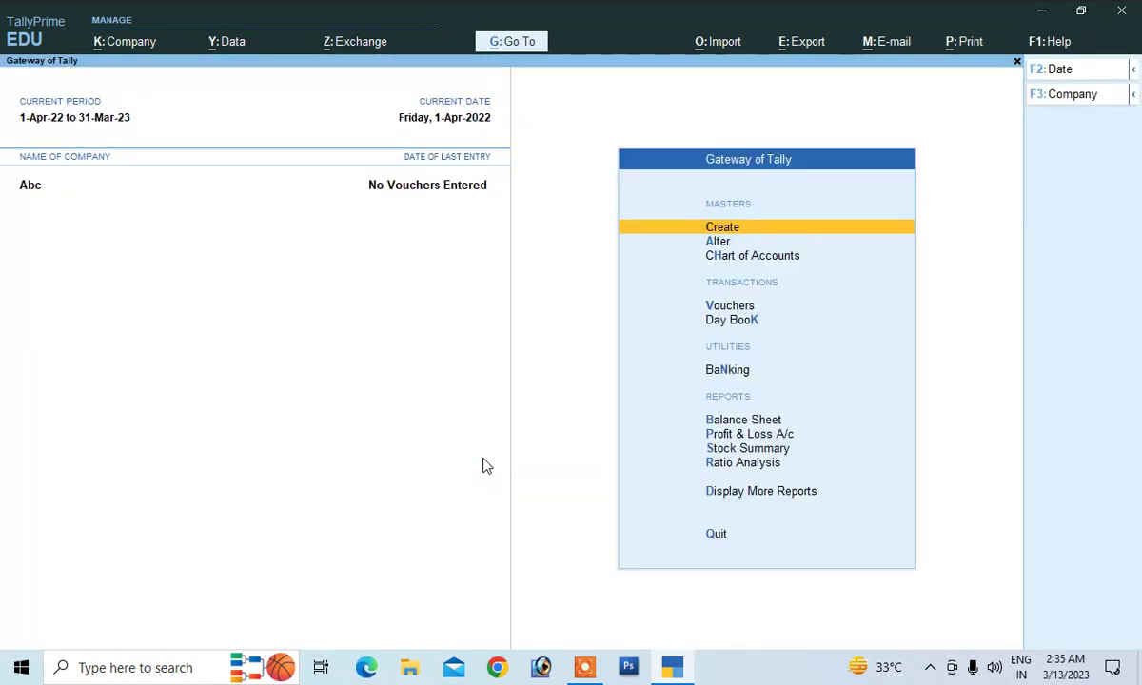
# Create the unit pc with formal name Piece
pyautogui.press('Return')
pyautogui.press('Down')
pyautogui.press('Down')
pyautogui.press('Down')
pyautogui.press('Down')
pyautogui.press('Down')
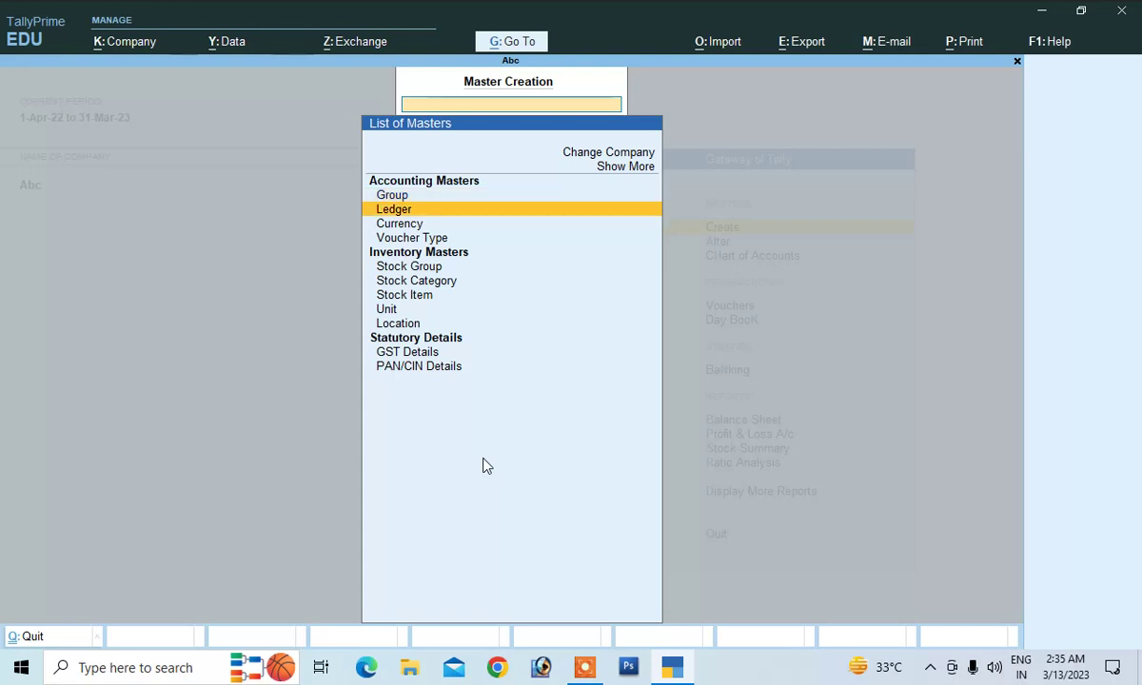
pyautogui.press('Down')
pyautogui.press('Down')
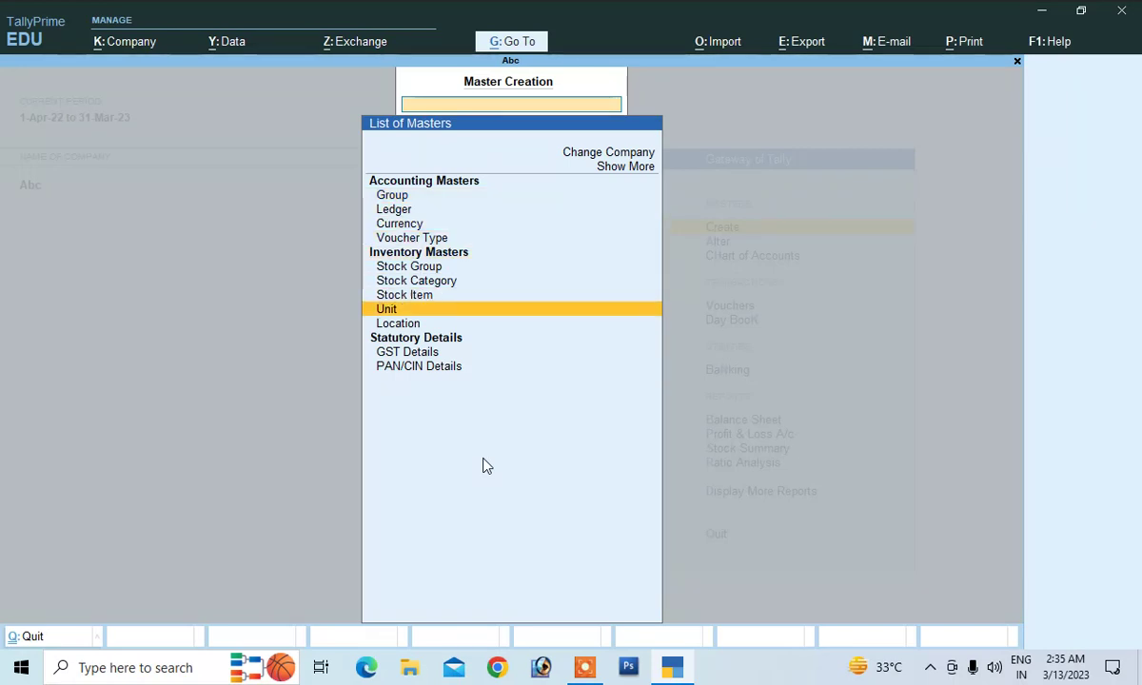
pyautogui.press('Return')
pyautogui.write('pc')
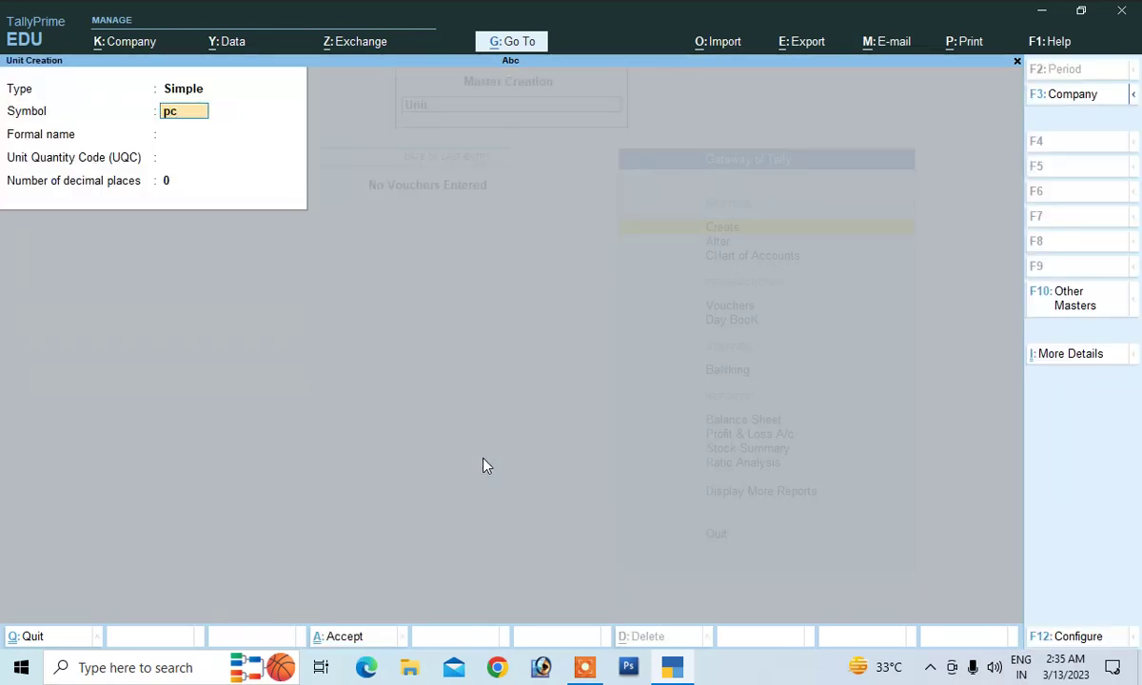
pyautogui.press('Return')
pyautogui.write('Piece')
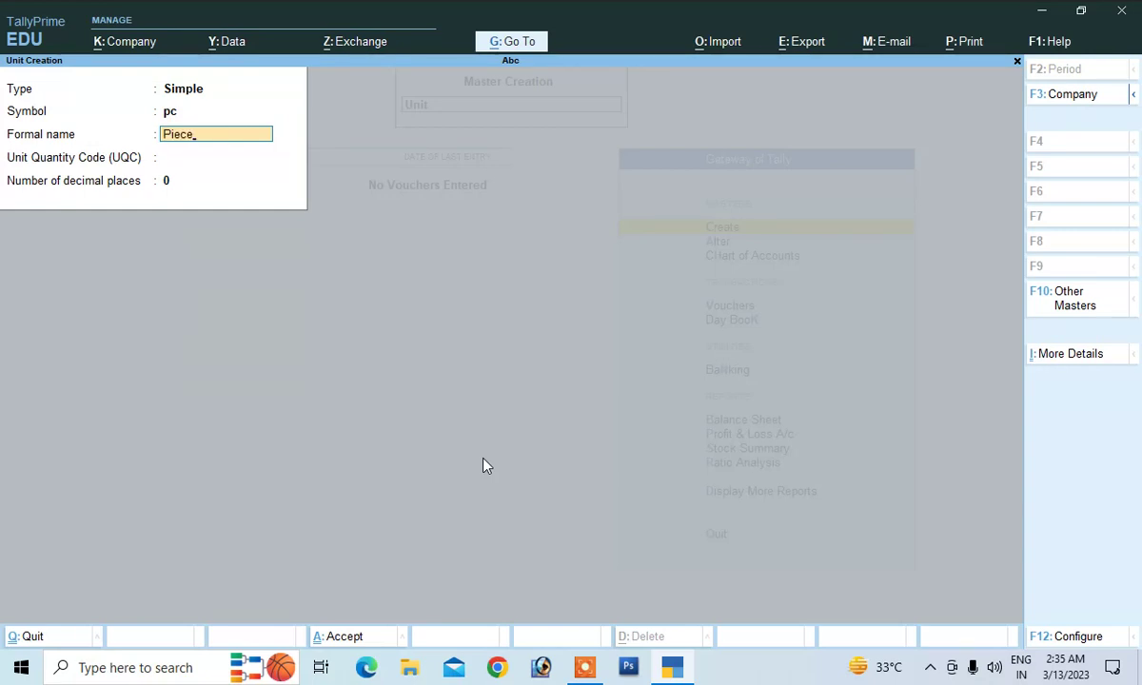
pyautogui.press('Return')
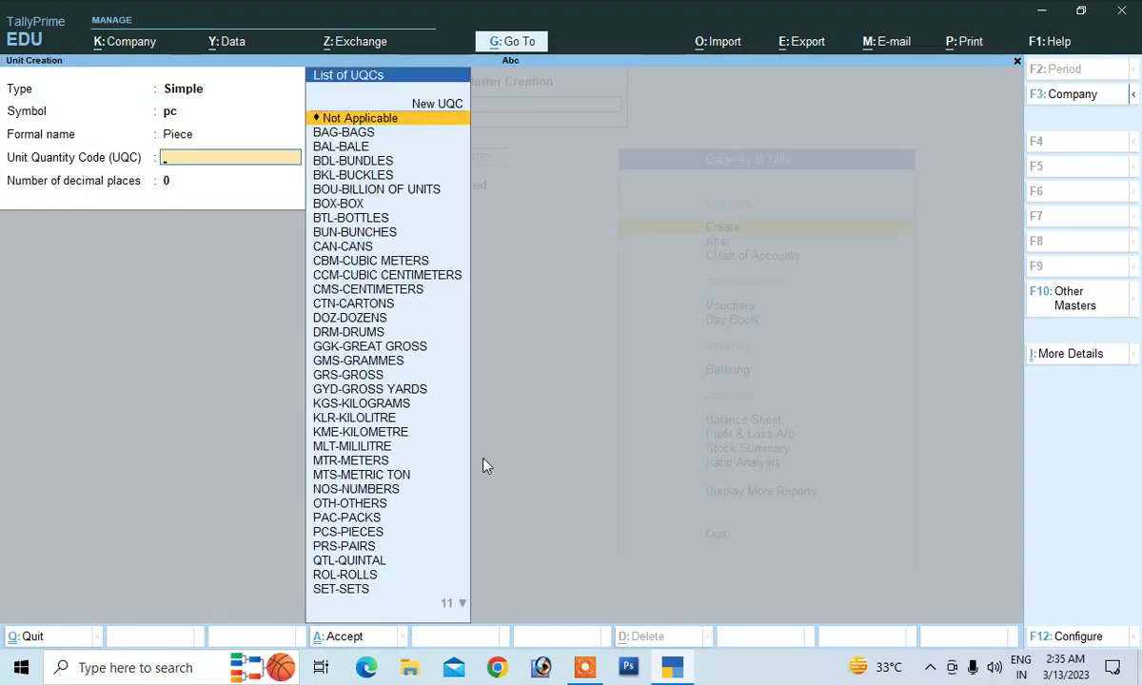
pyautogui.press('Return')
pyautogui.press('Return')
pyautogui.press('Return')
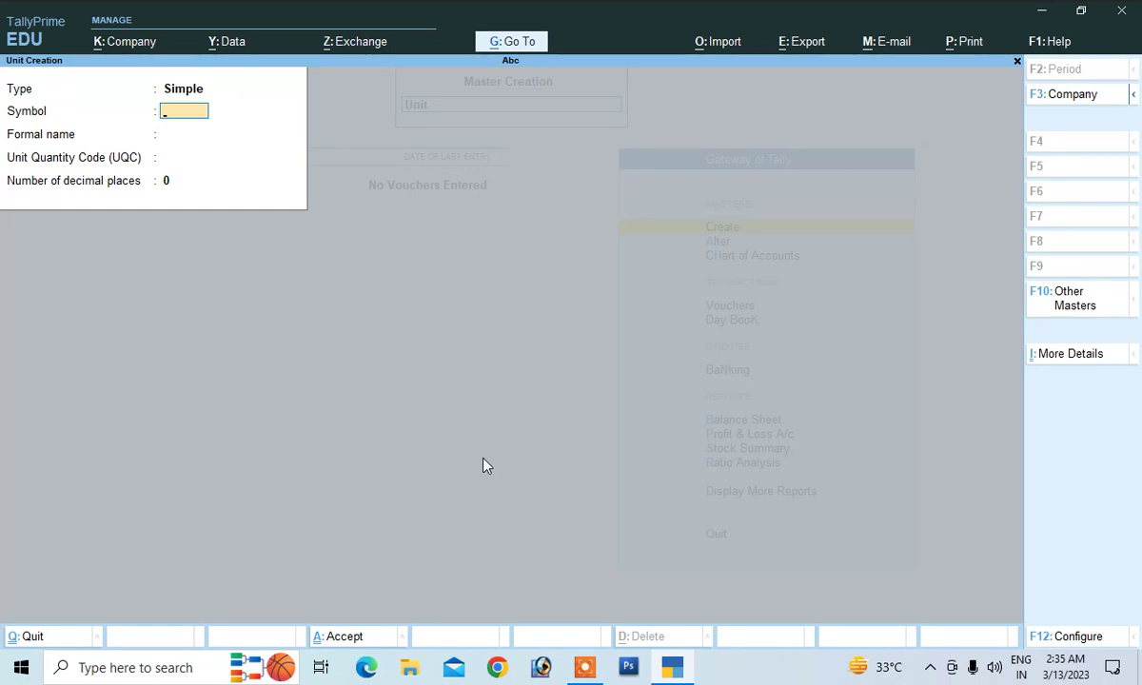
pyautogui.press('Escape')
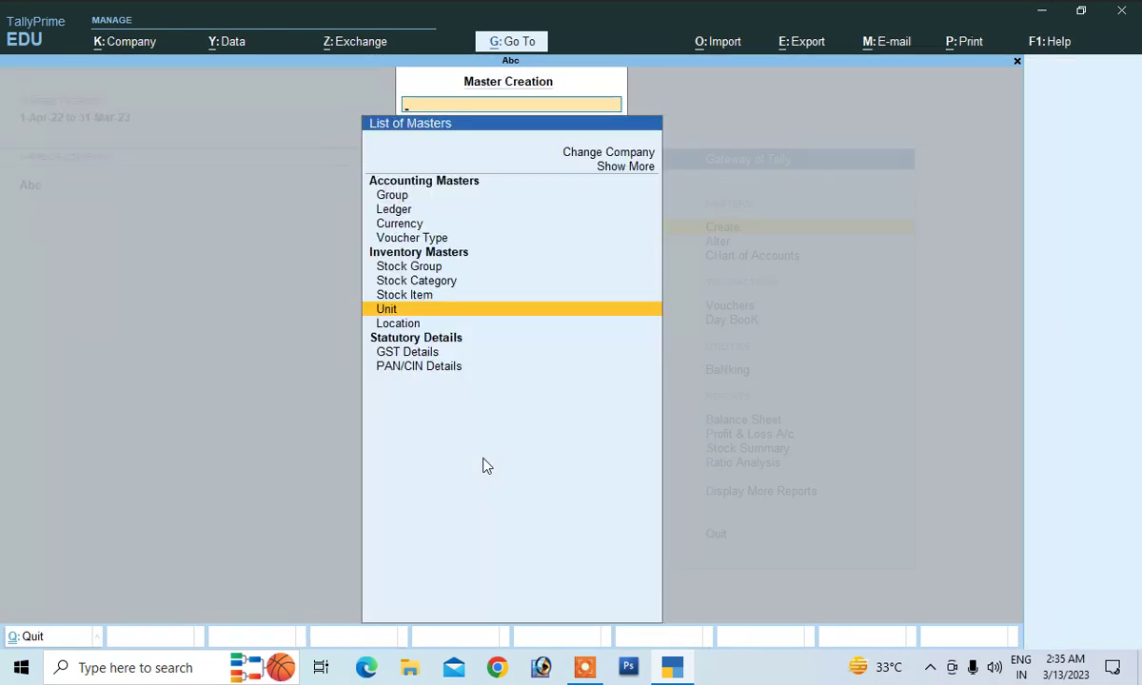
pyautogui.press('Up')
# Create stock item Jacket with unit pc and GST details applicable
pyautogui.press('Return')
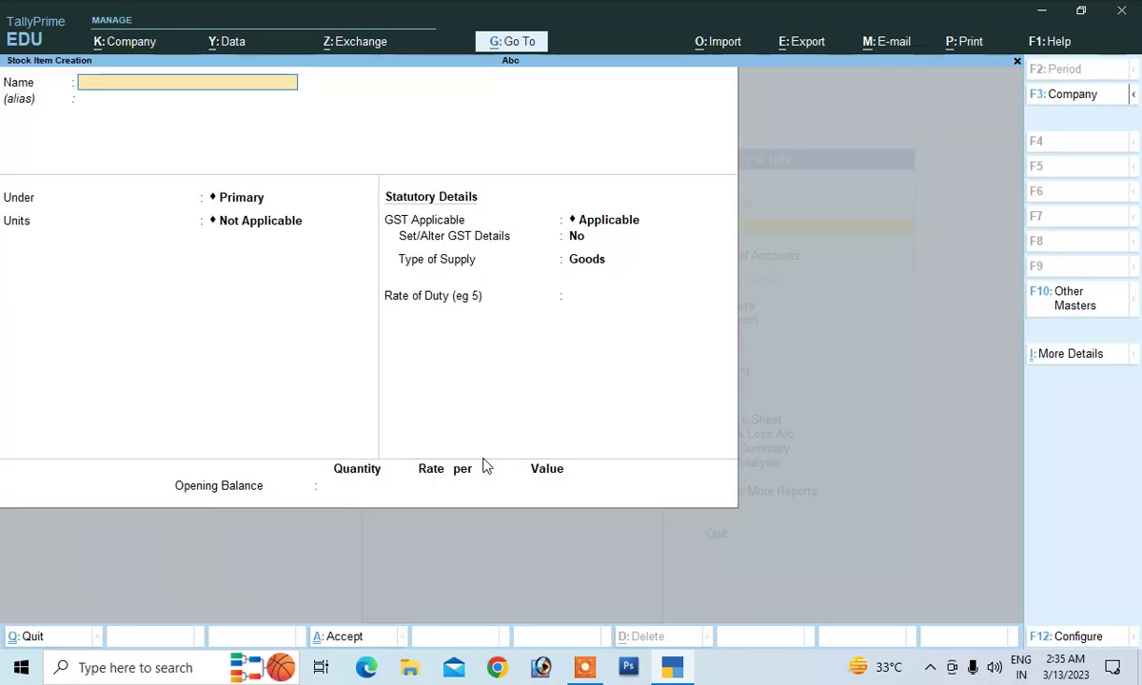
pyautogui.write('Jac')
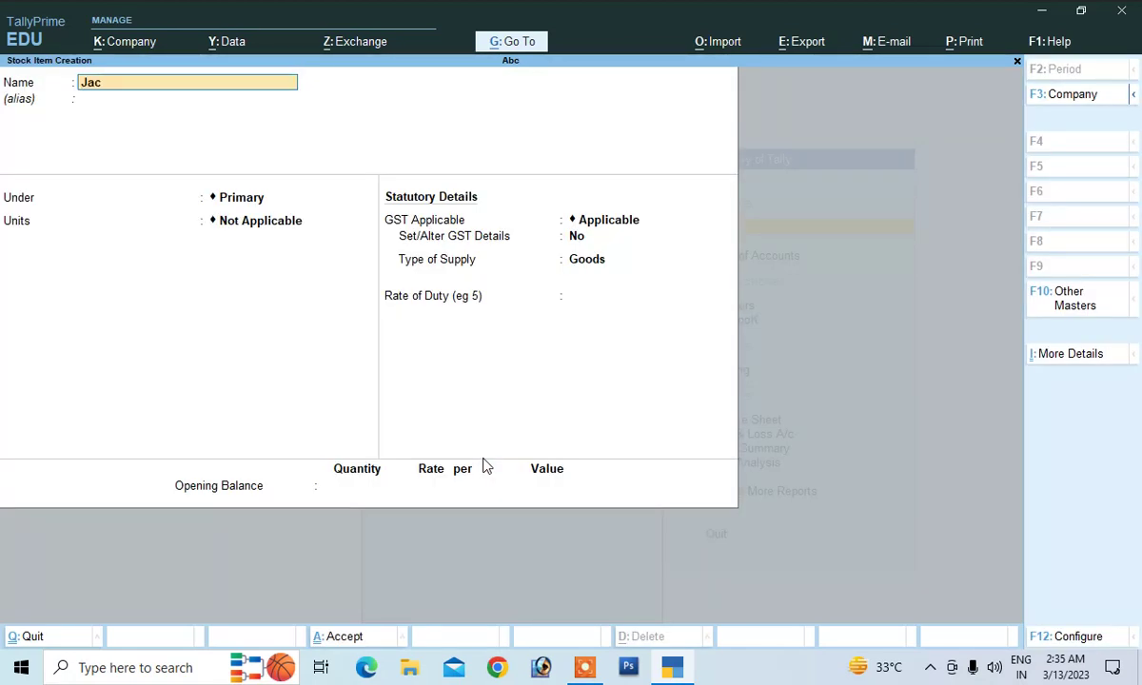
pyautogui.write('ket')
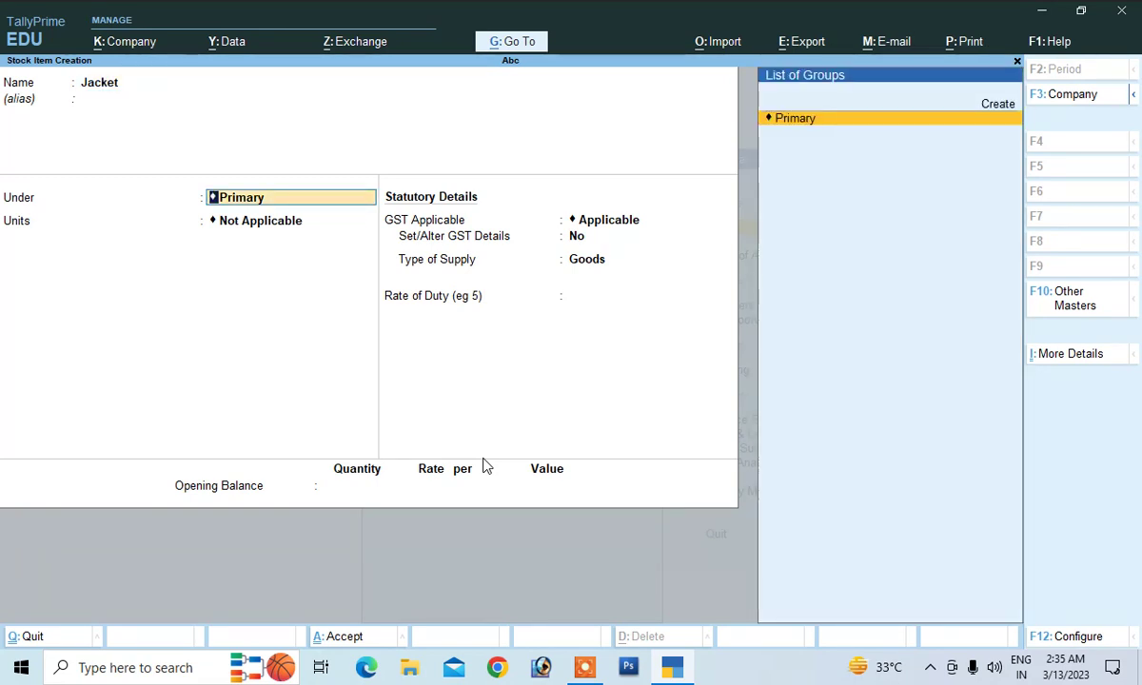
pyautogui.press('Return')
pyautogui.press('Down')
pyautogui.press('Return')
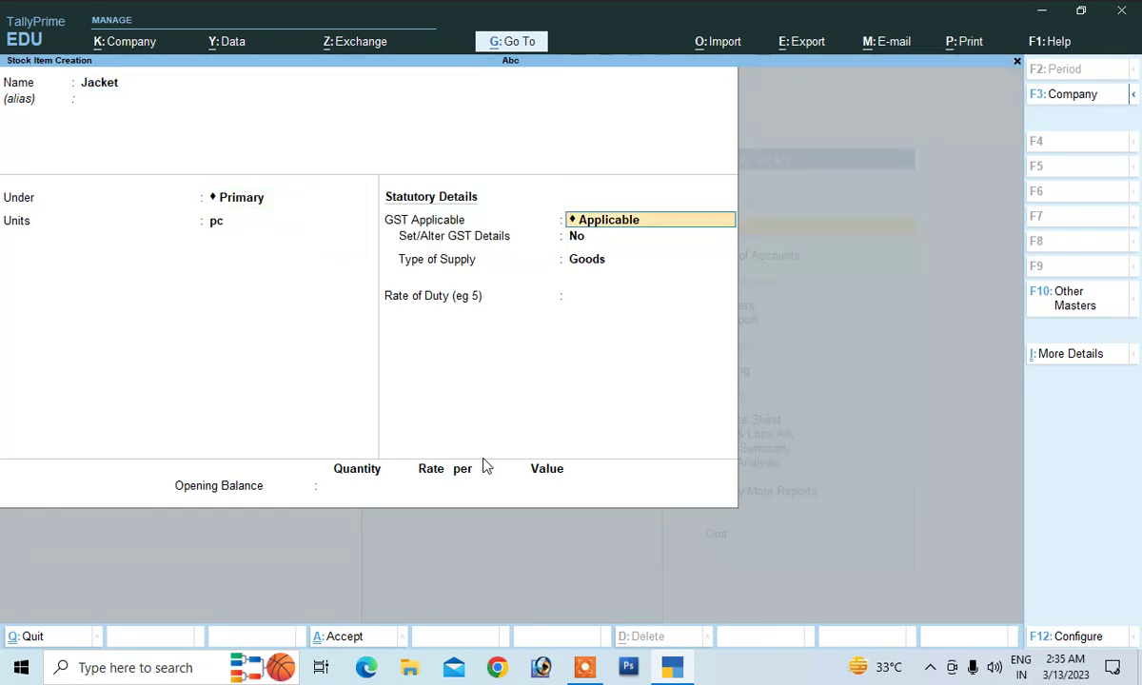
pyautogui.press('Return')
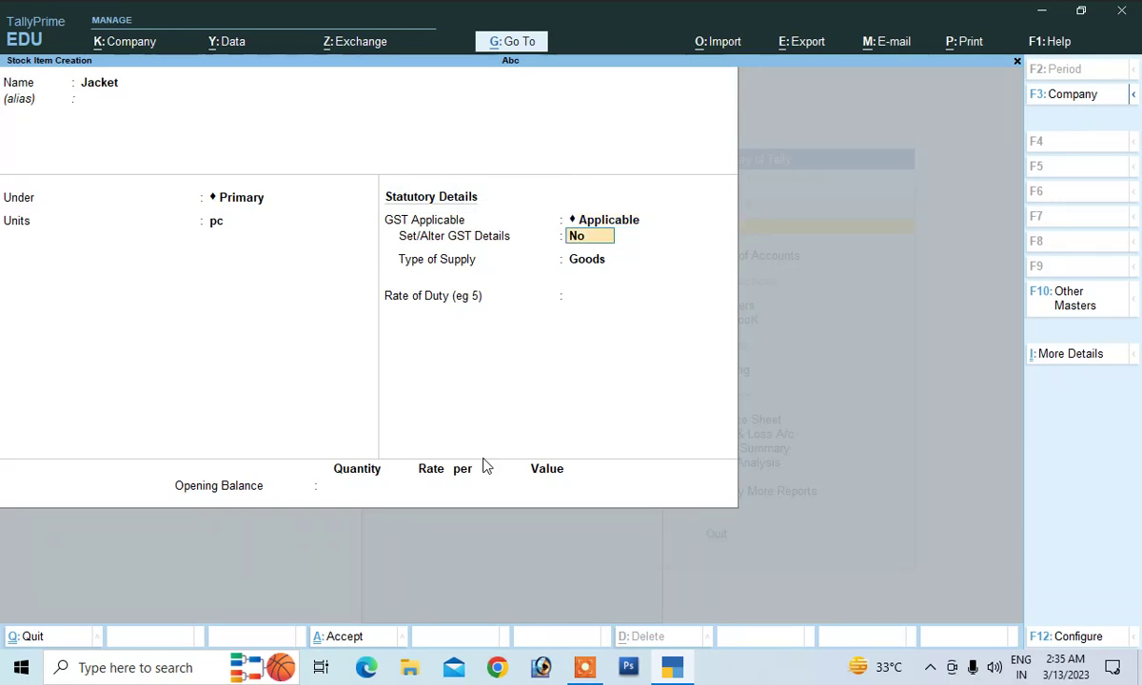
pyautogui.write('y')
pyautogui.press('Return')
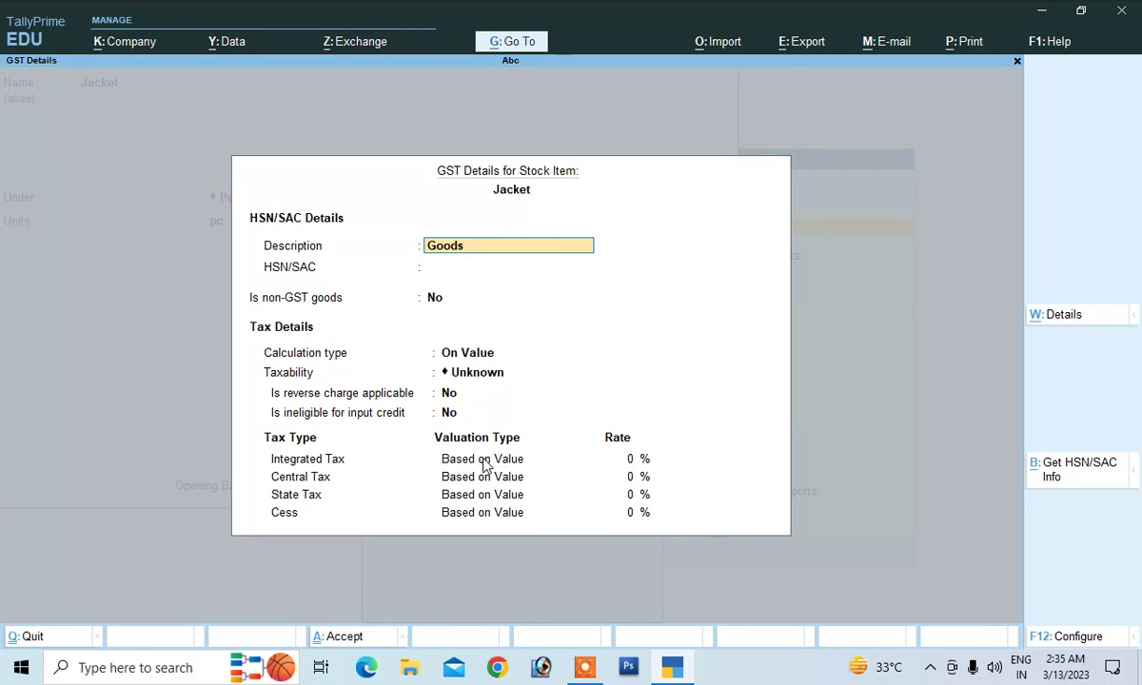
# Give Jacket HSN 4589, Taxable at 18% integrated (9% central/state), supply type Goods, and save
pyautogui.press('Return')
pyautogui.write('4589')
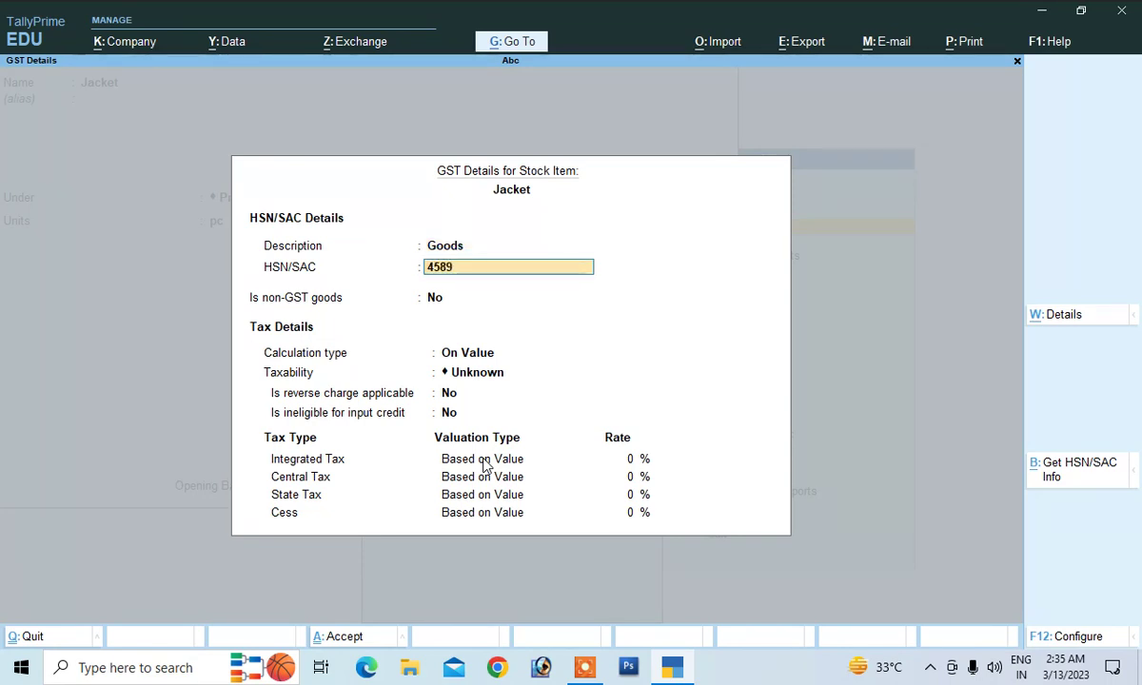
pyautogui.press('Return')
pyautogui.press('Return')
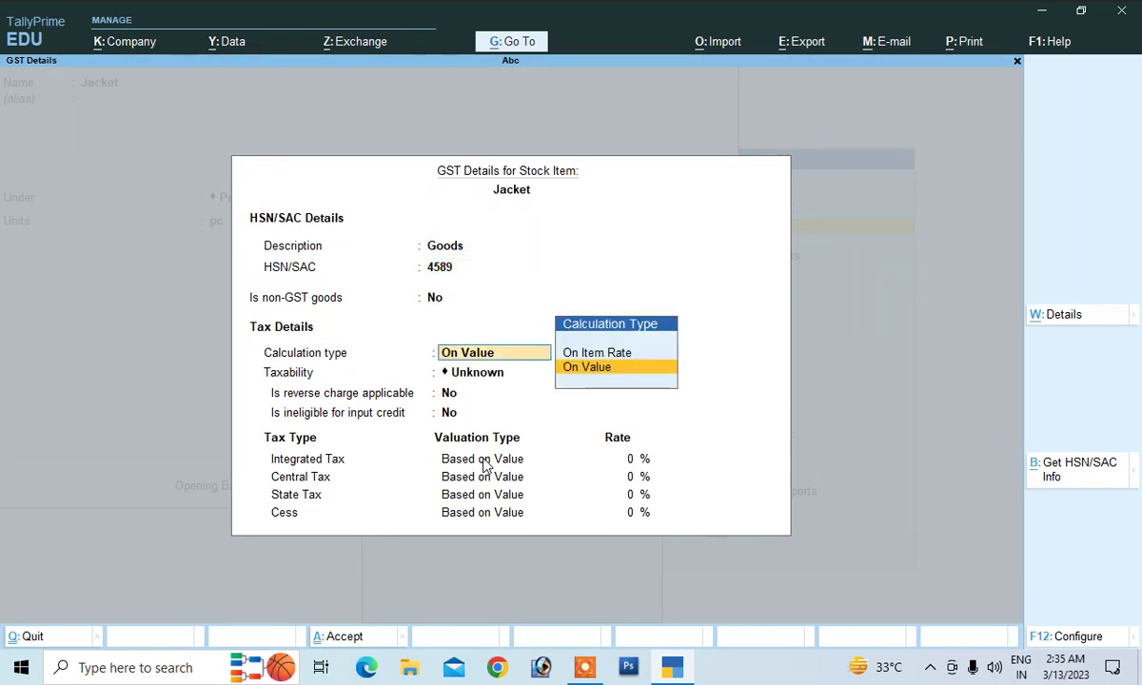
pyautogui.press('Return')
pyautogui.press('Down')
pyautogui.press('Down')
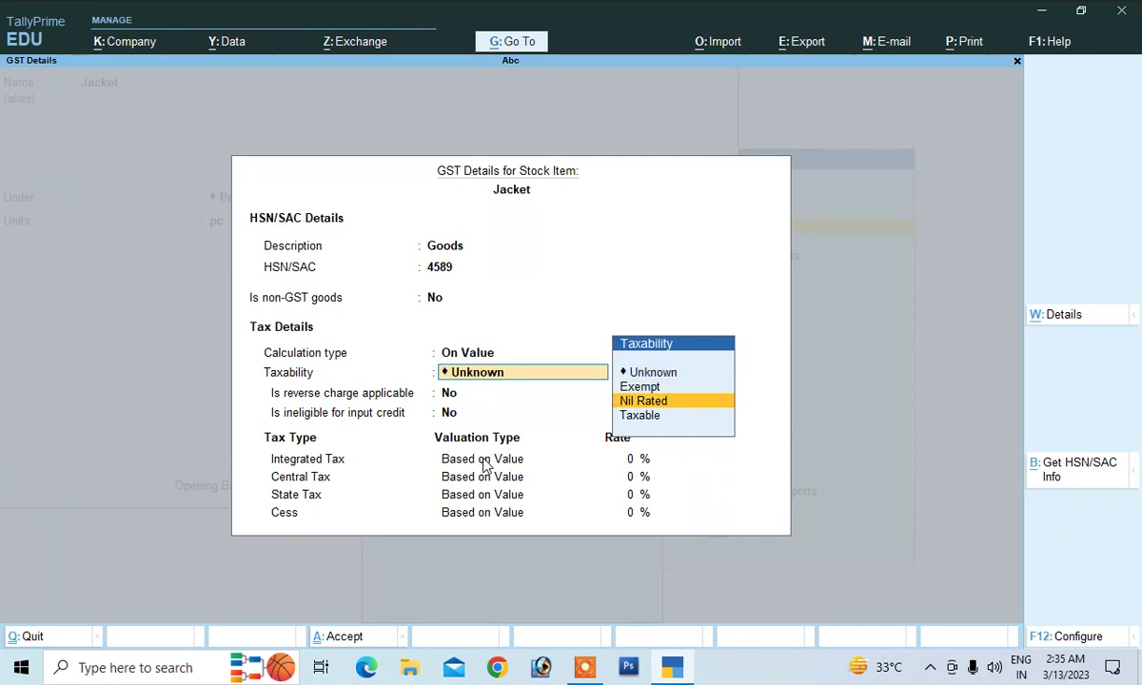
pyautogui.press('Down')
pyautogui.press('Return')
pyautogui.press('Return')
pyautogui.press('Return')
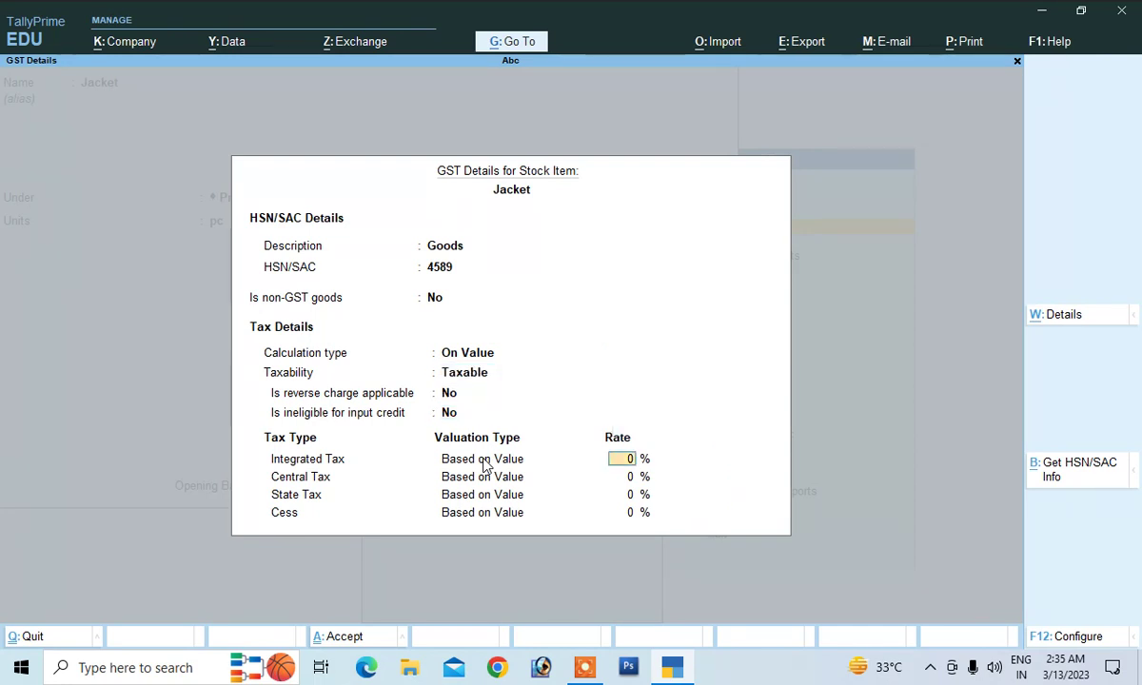
pyautogui.press('Return')
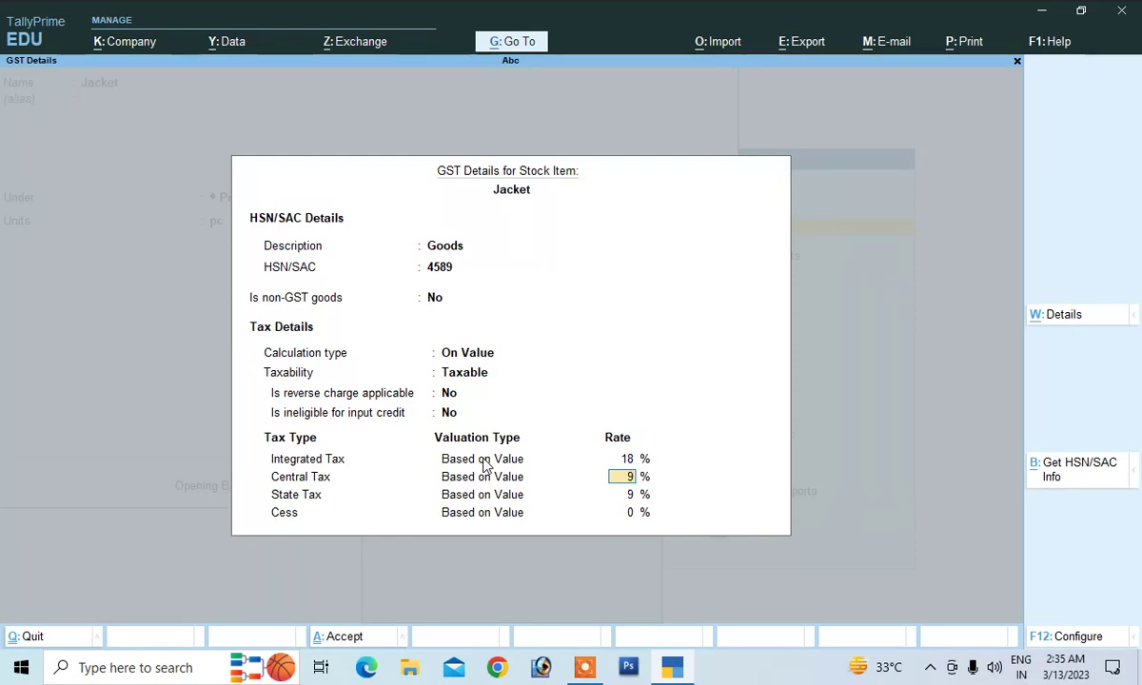
pyautogui.press('Return')
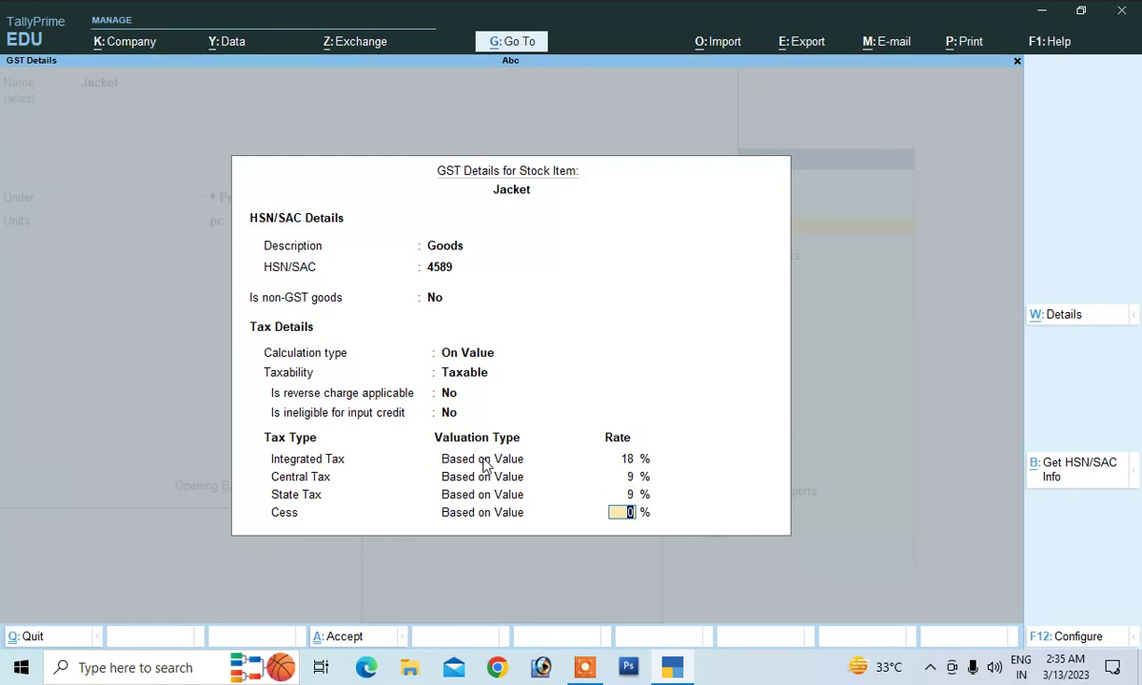
pyautogui.press('Return')
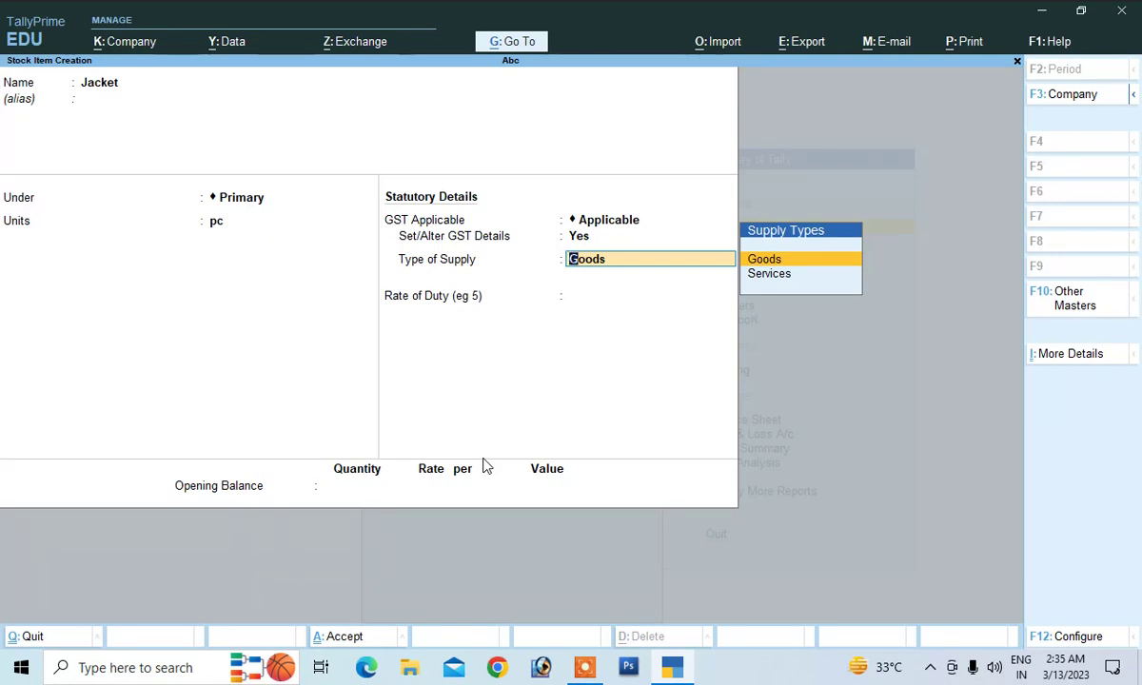
pyautogui.press('Return')
pyautogui.press('Return')
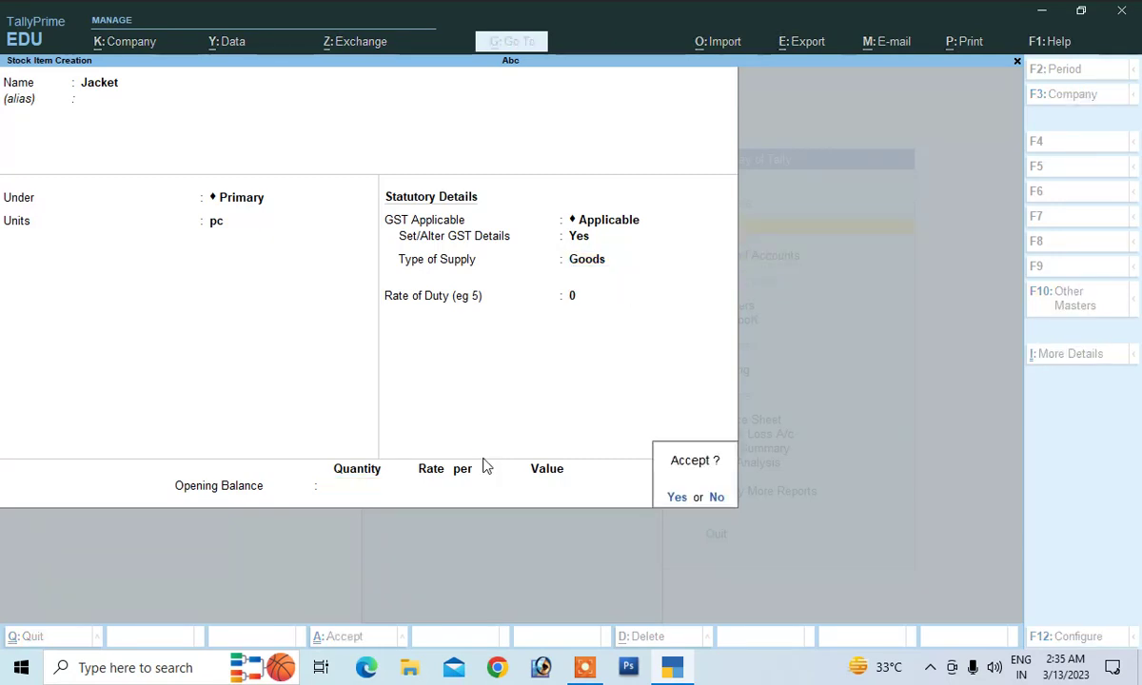
pyautogui.press('y')
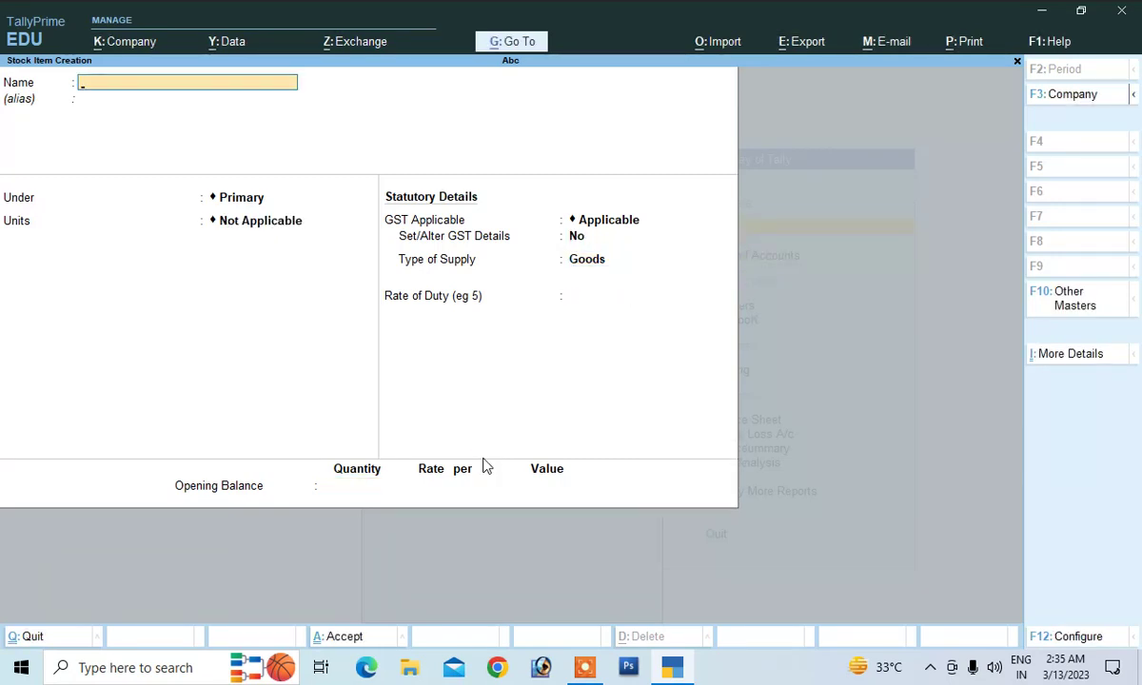
pyautogui.press('Escape')
pyautogui.press('Escape')
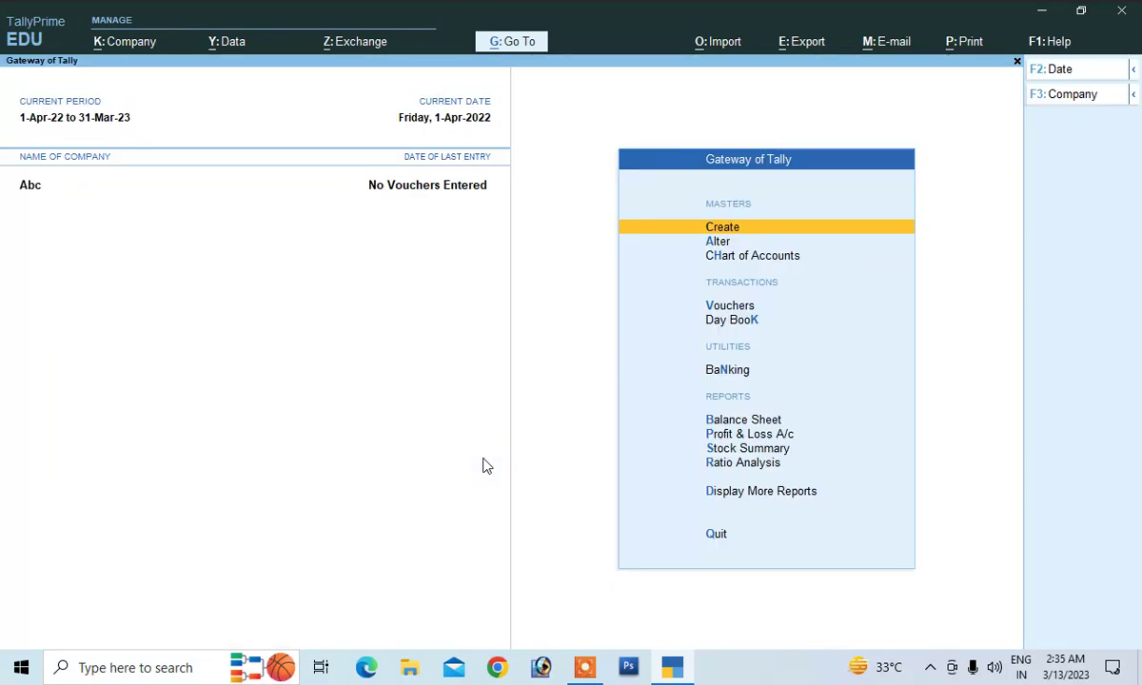
pyautogui.press('Down')
pyautogui.press('Down')
pyautogui.press('Down')
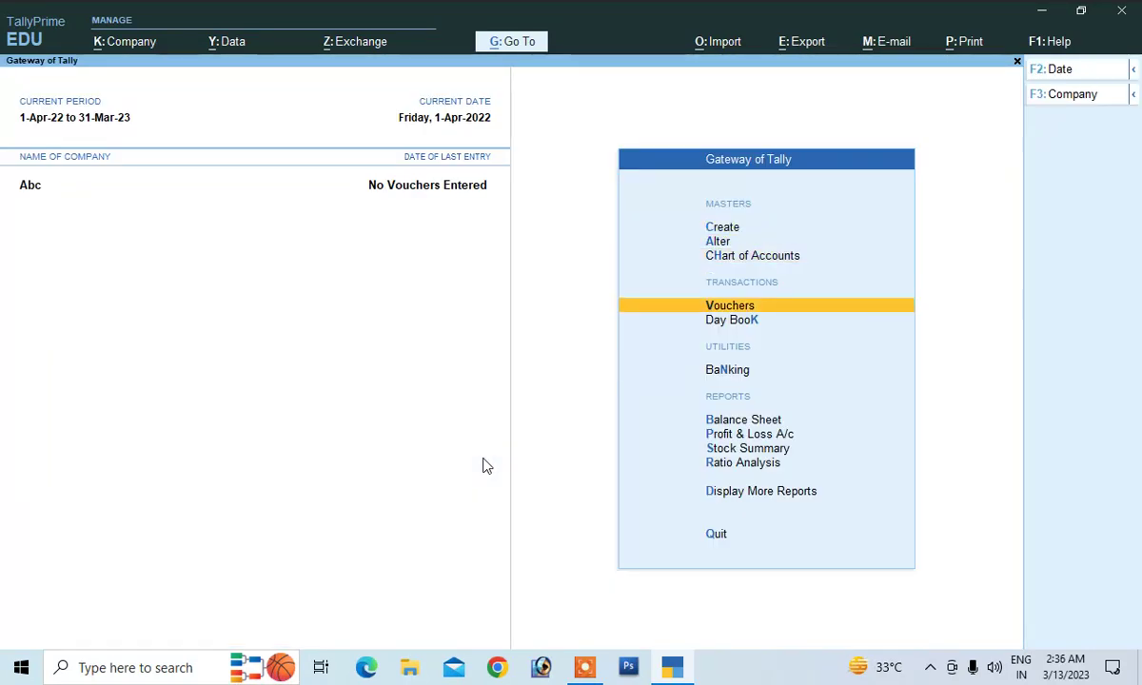
# Start a Purchase voucher with supplier invoice 01, party Cash and purchase ledger Purchase
pyautogui.press('Return')
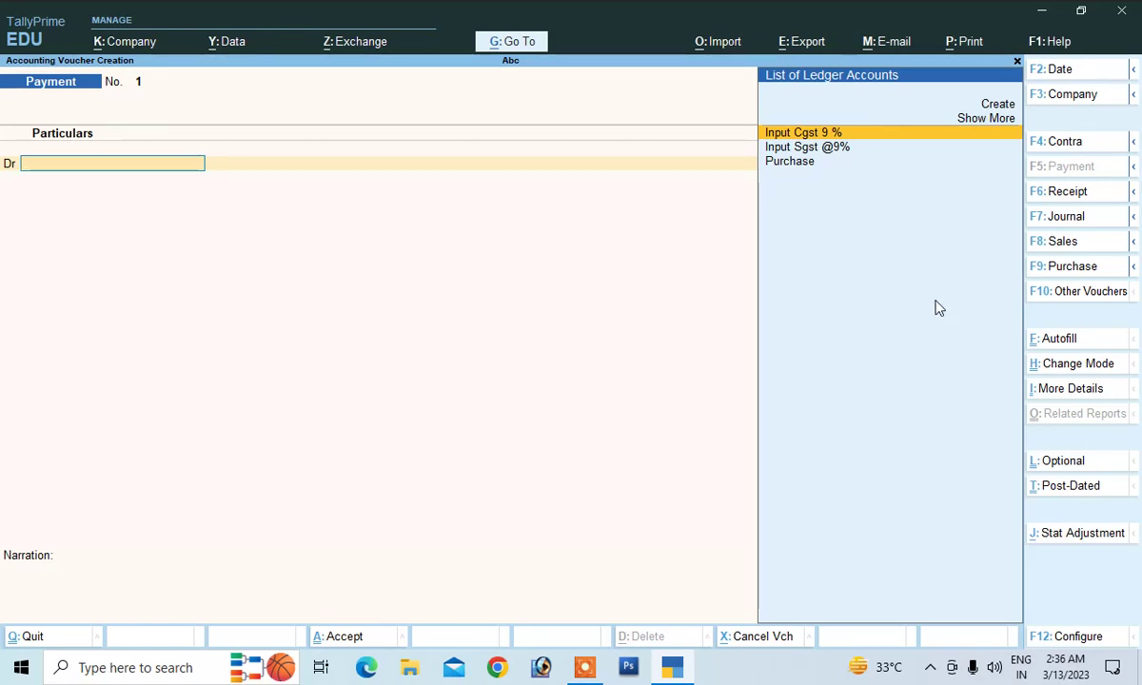
pyautogui.click(1056, 266)
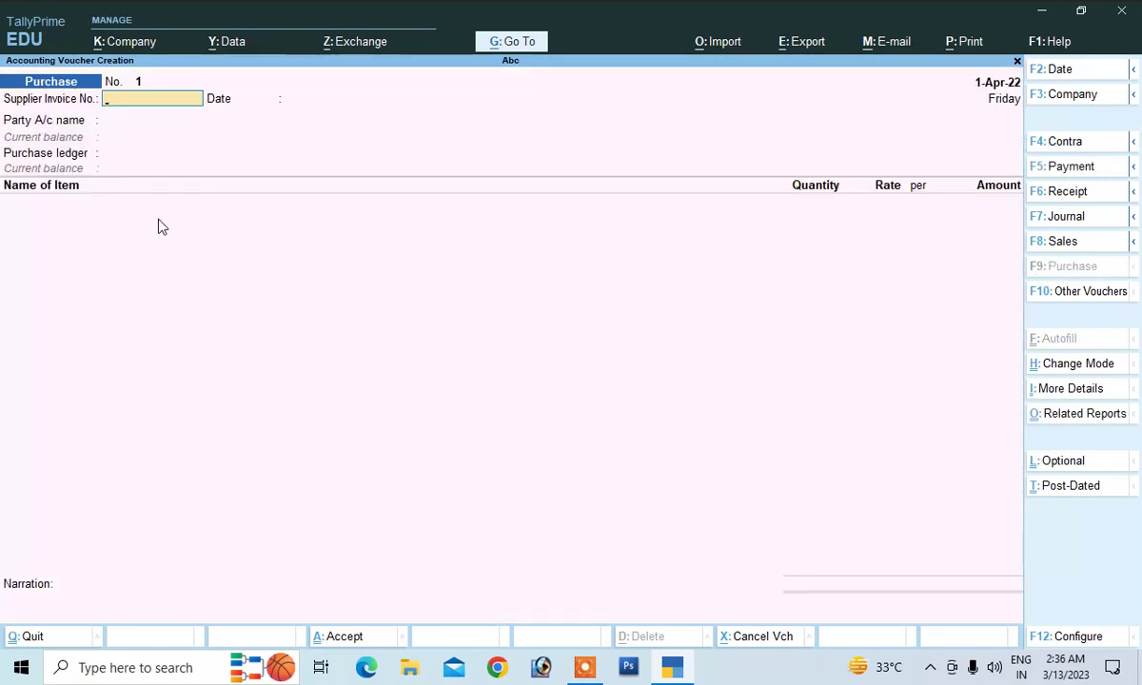
pyautogui.write('01')
pyautogui.press('Return')
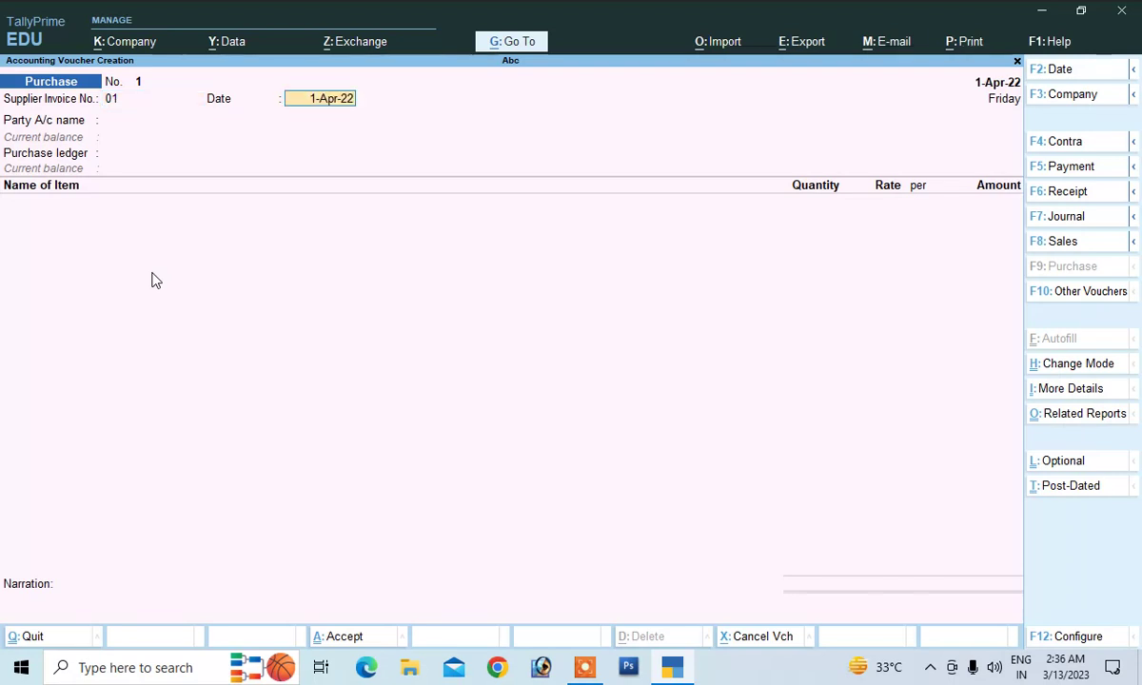
pyautogui.press('Return')
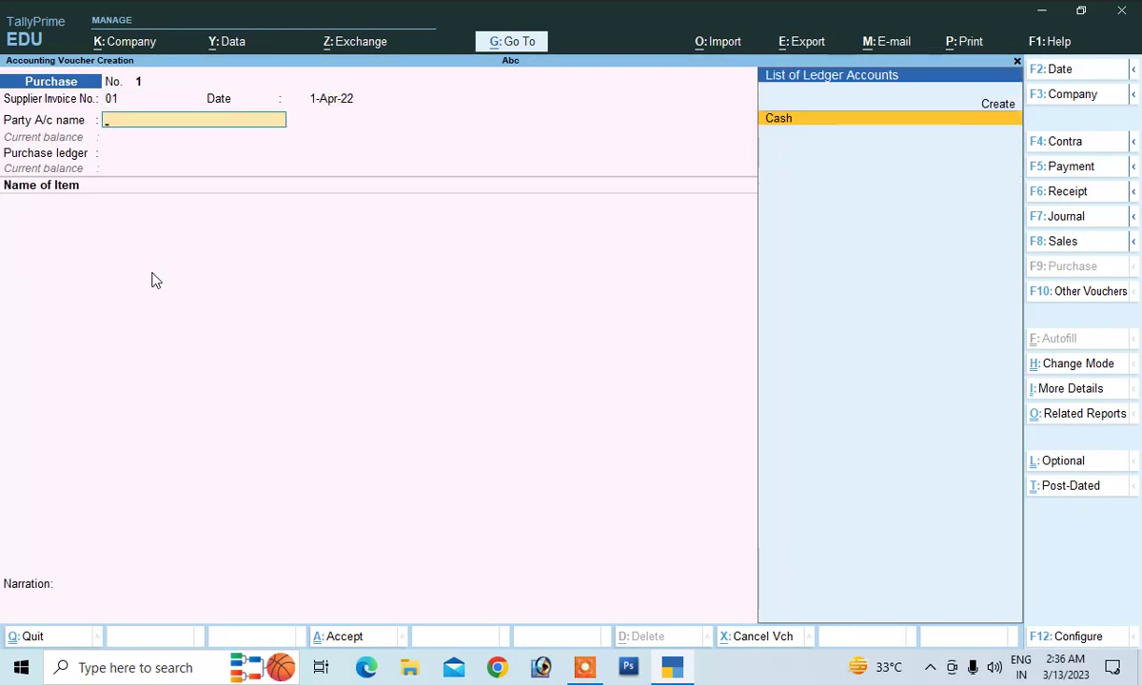
pyautogui.press('Return')
pyautogui.press('Return')
pyautogui.press('Return')
pyautogui.press('Return')
pyautogui.press('Return')
pyautogui.press('Return')
pyautogui.press('Return')
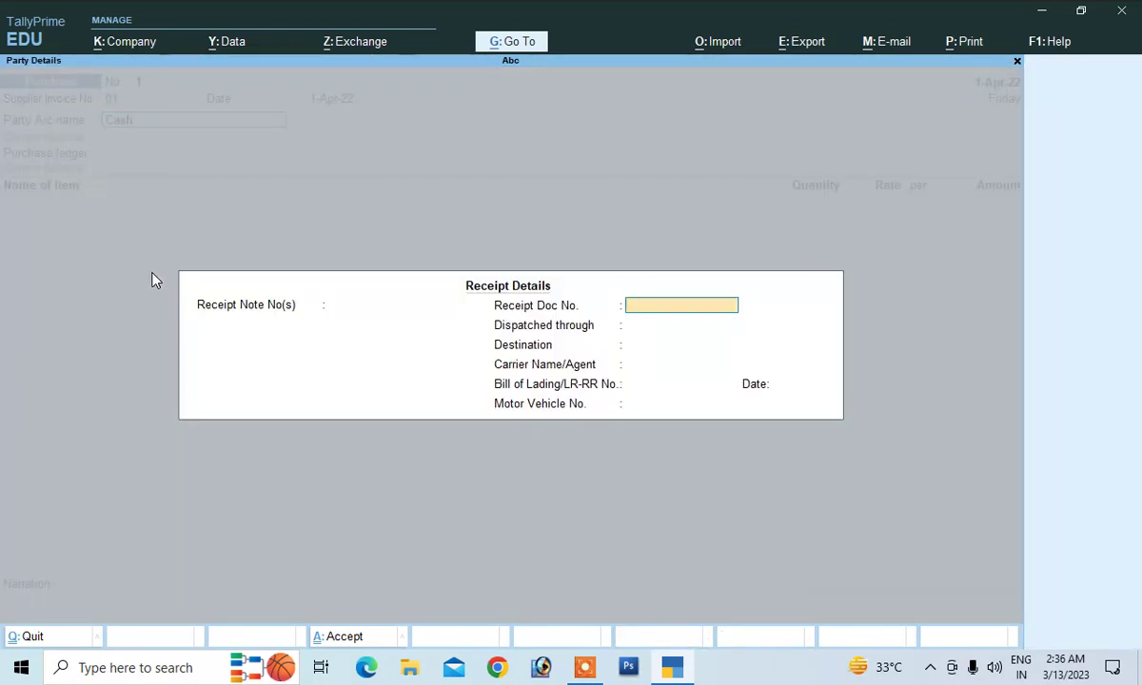
pyautogui.press('Return')
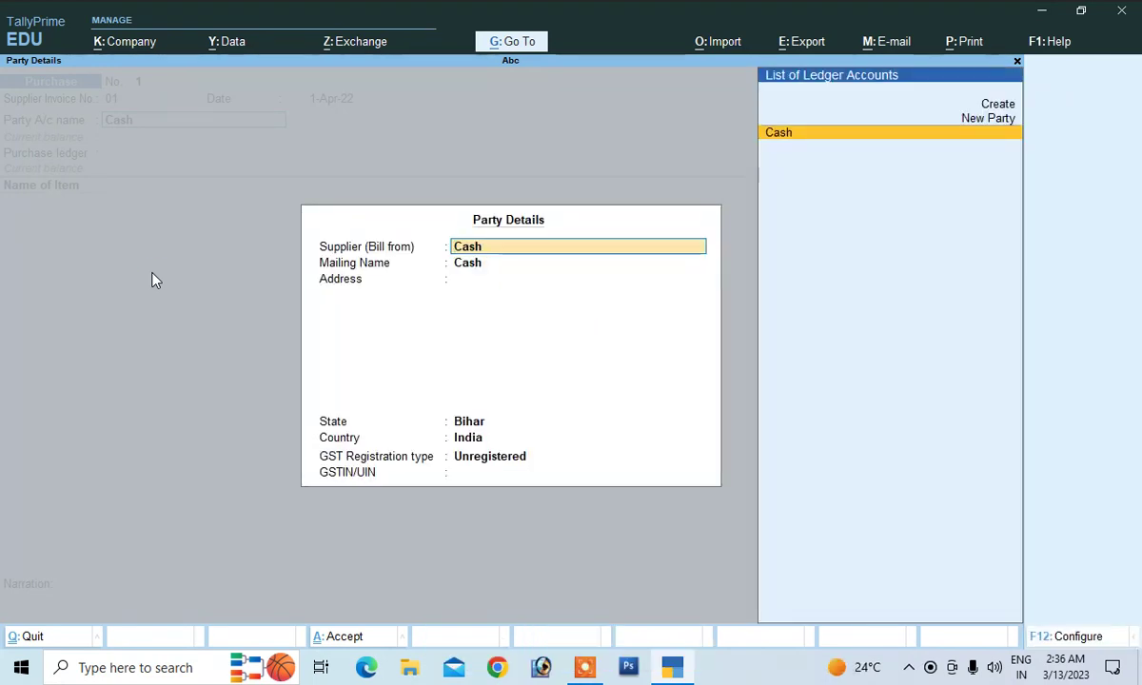
pyautogui.press('Return')
pyautogui.press('Return')
pyautogui.press('Return')
pyautogui.press('Return')
pyautogui.press('Return')
pyautogui.press('Return')
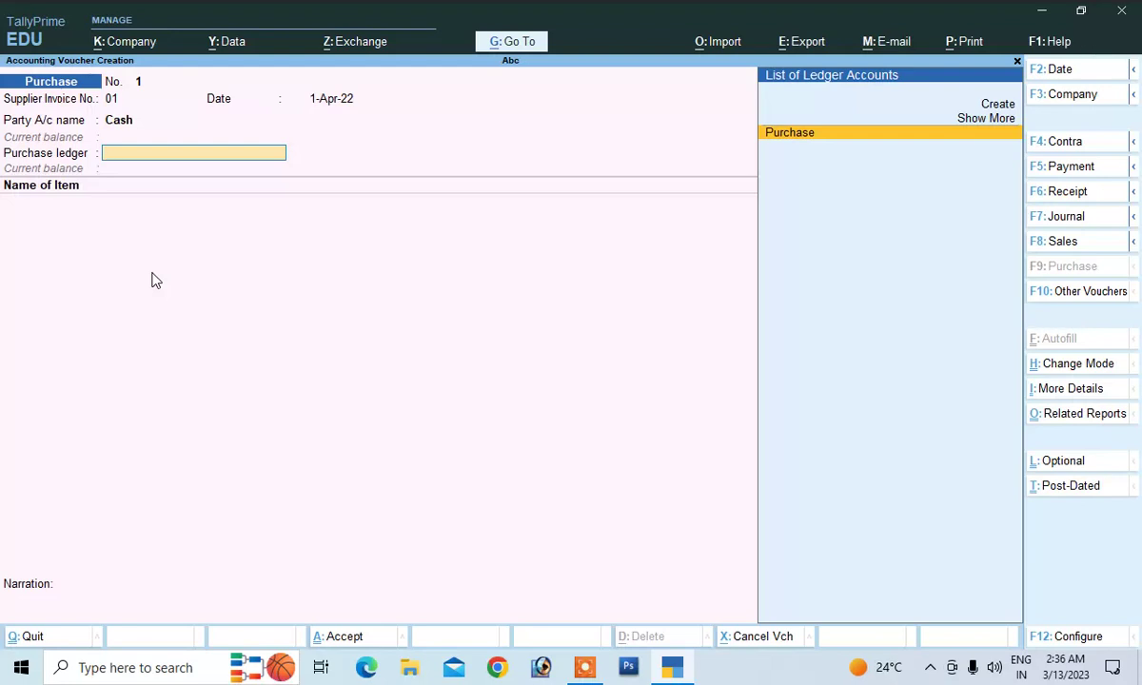
pyautogui.press('Return')
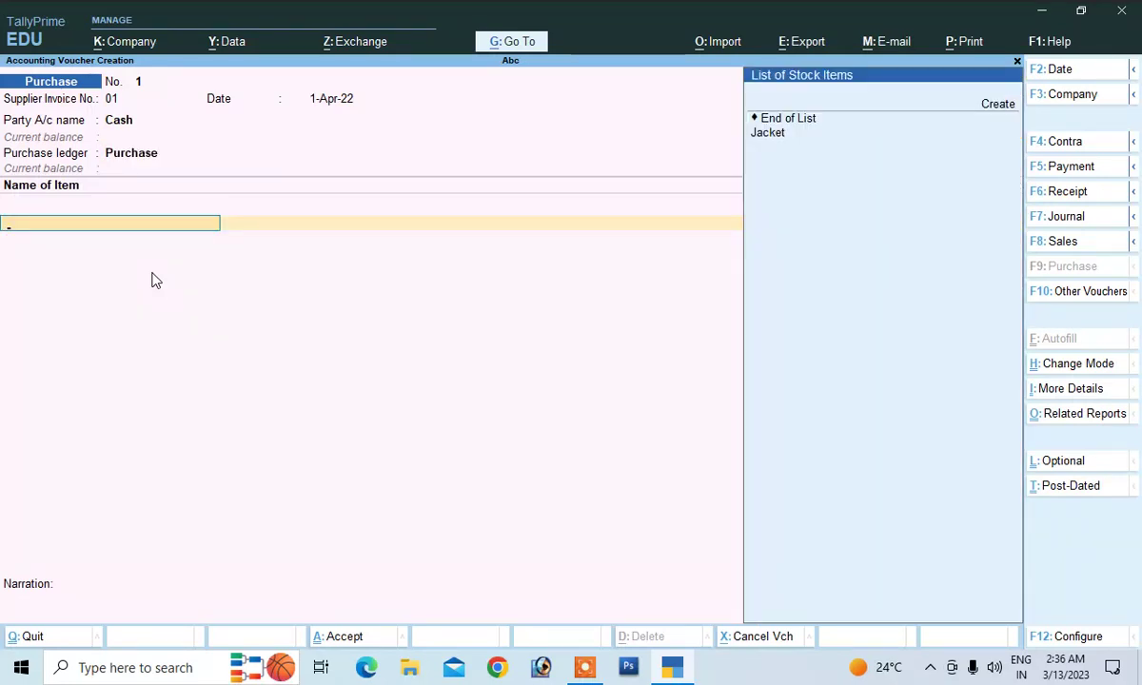
# Add 100 pc of Jacket at a rate of 9,000 to the purchase voucher
pyautogui.press('Down')
pyautogui.press('Return')
pyautogui.write('1')
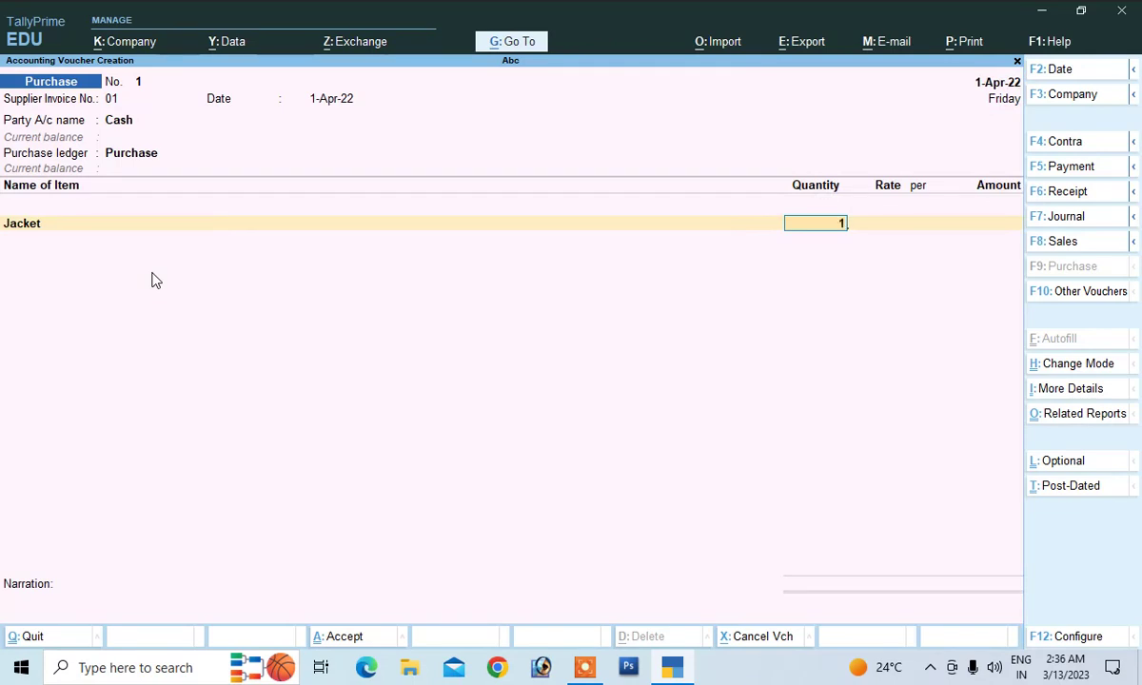
pyautogui.write('00')
pyautogui.press('Return')
pyautogui.write('9')
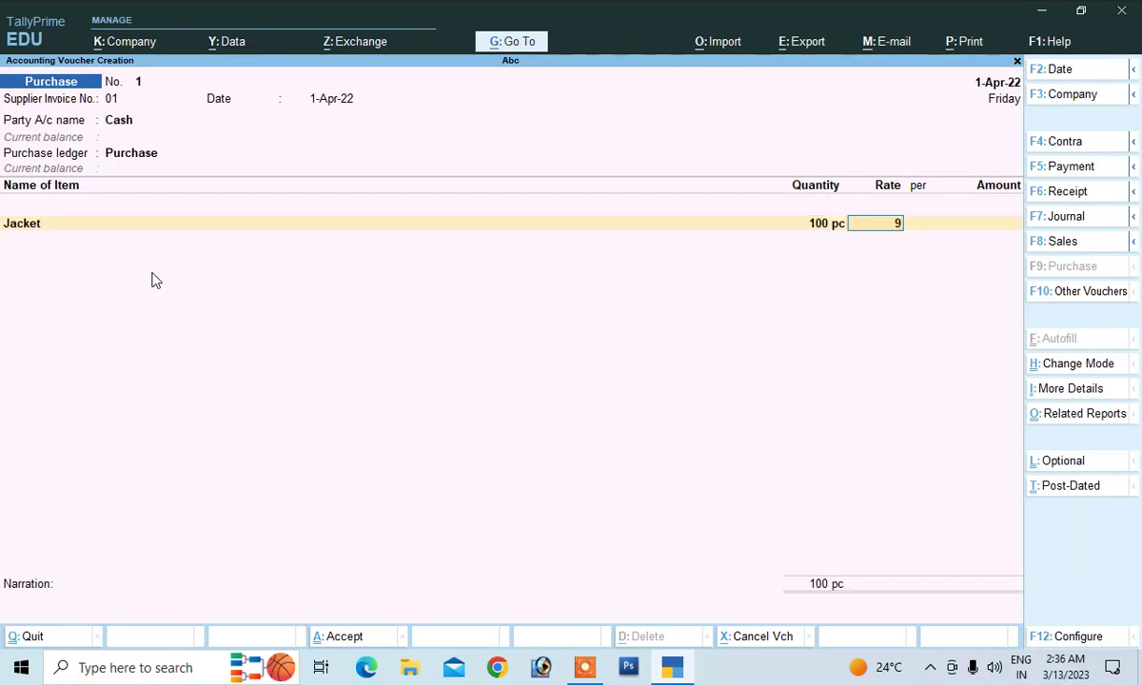
pyautogui.write('00')
pyautogui.press('Return')
pyautogui.press('Return')
pyautogui.press('Return')
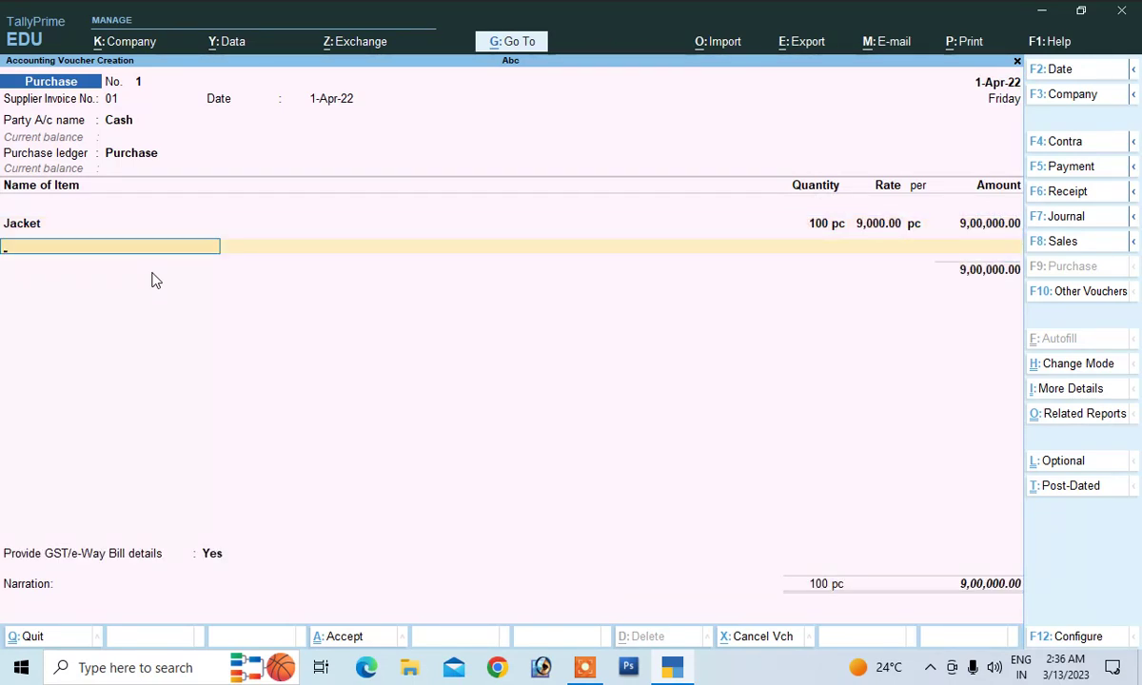
pyautogui.press('Return')
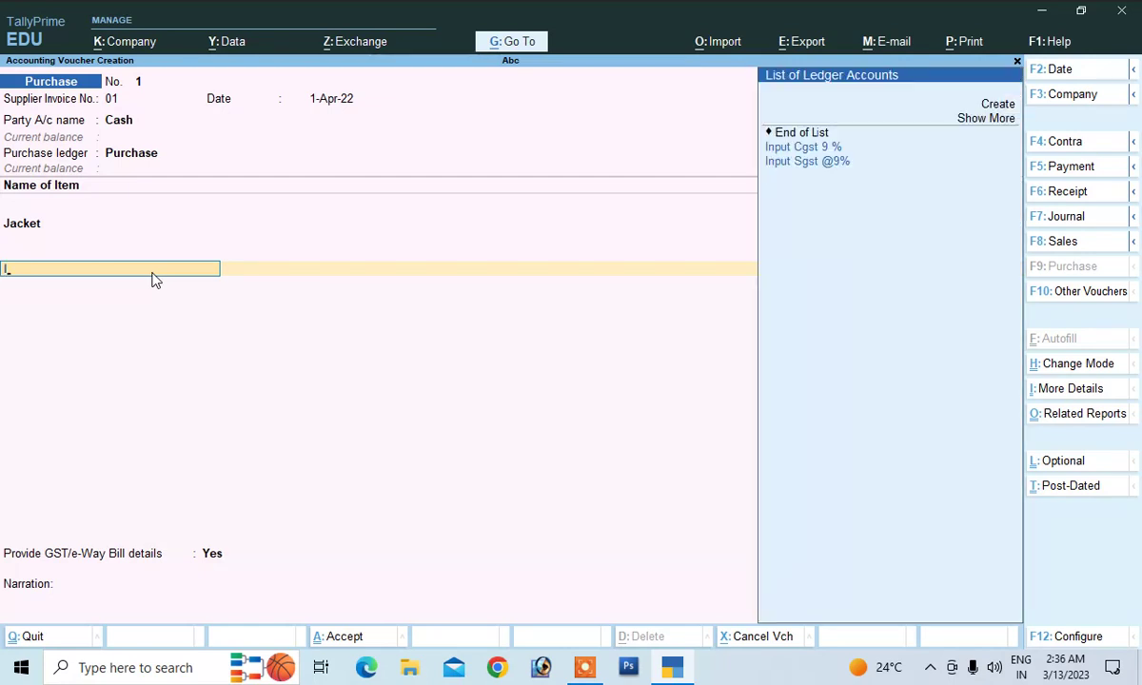
# Add Input Cgst 9 % and Input Sgst @9% at 81,000.00 each, totalling 10,62,000.00
pyautogui.press('Up')
pyautogui.press('Up')
pyautogui.press('Return')
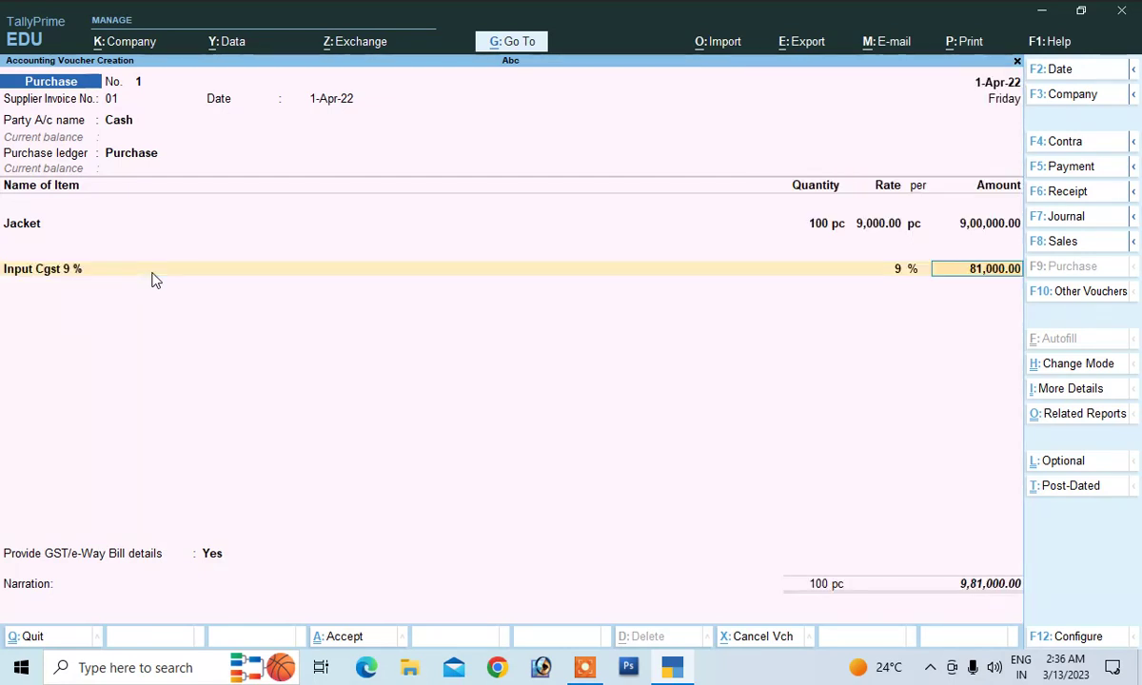
pyautogui.press('Return')
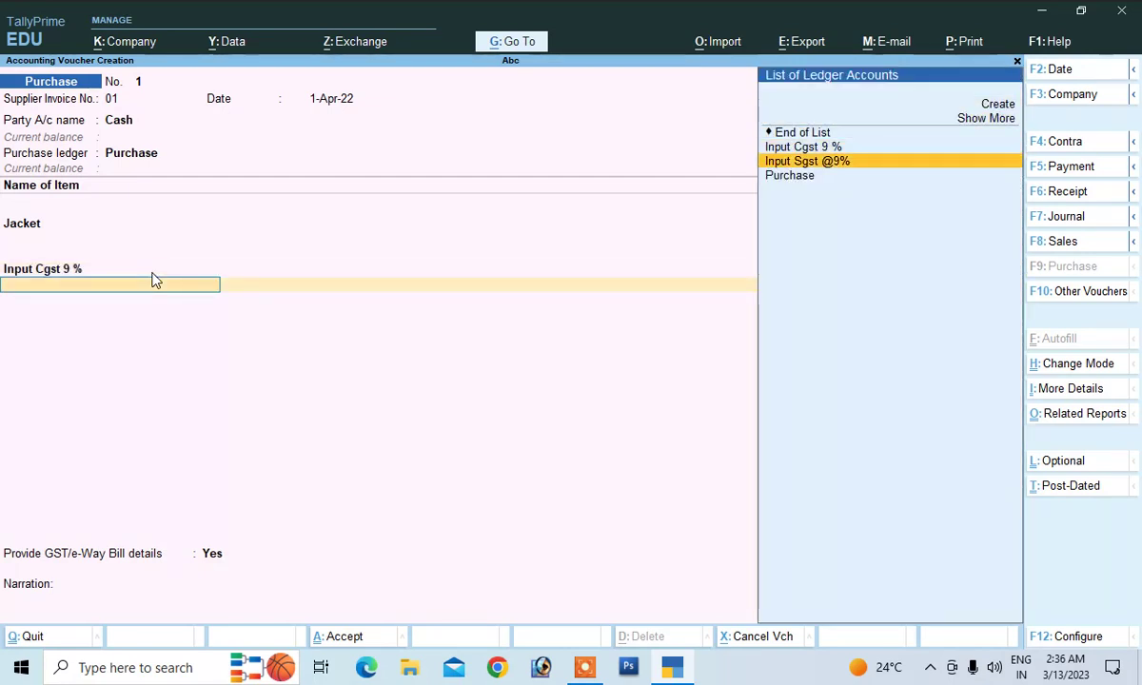
pyautogui.press('Return')
pyautogui.press('Return')
pyautogui.press('Return')
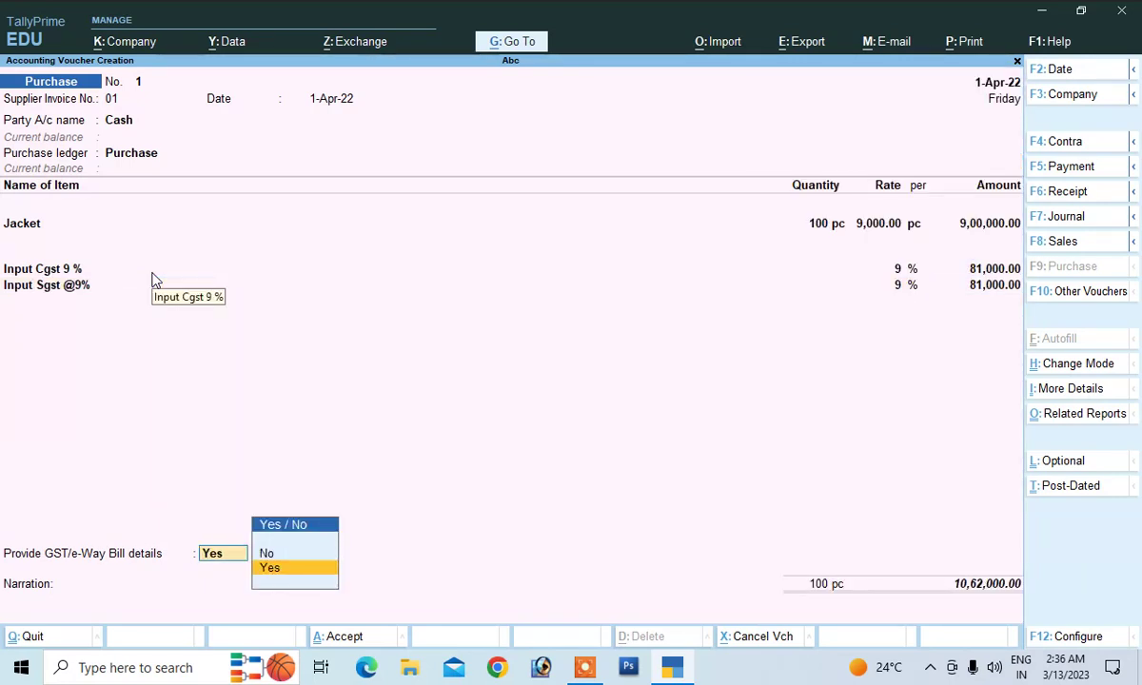
pyautogui.press('Return')
# Skip the e-Way Bill details, save purchase voucher No. 1, and return to Gateway of Tally
pyautogui.press('Return')
pyautogui.press('Return')
pyautogui.press('Return')
pyautogui.press('Return')
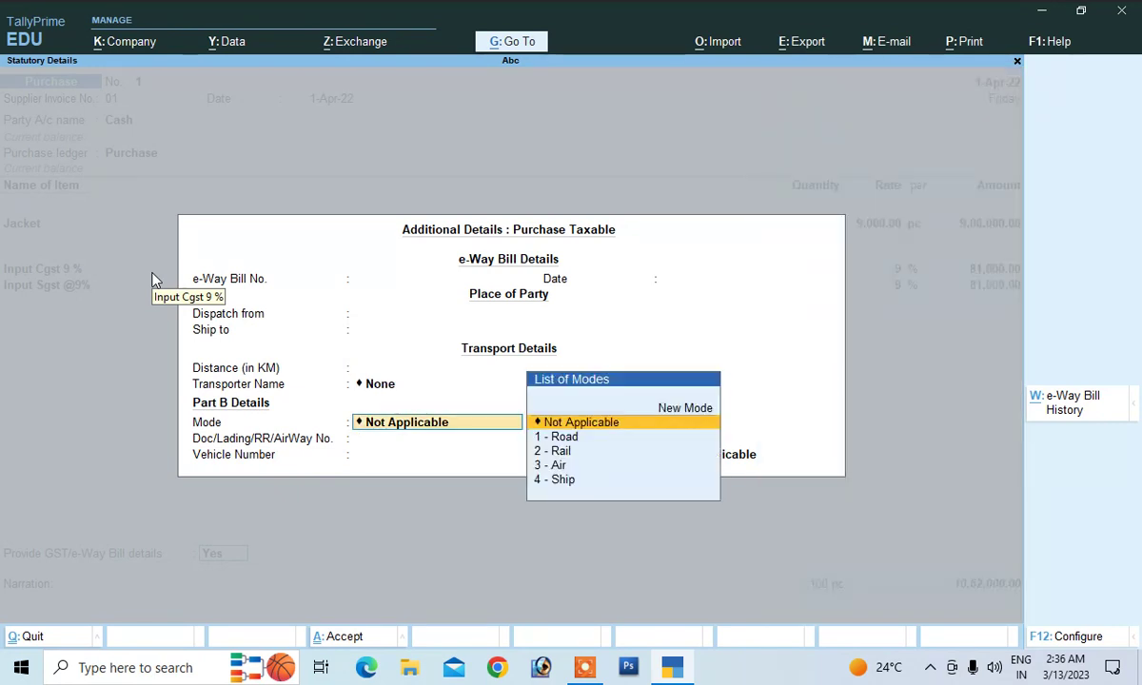
pyautogui.press('Return')
pyautogui.press('Return')
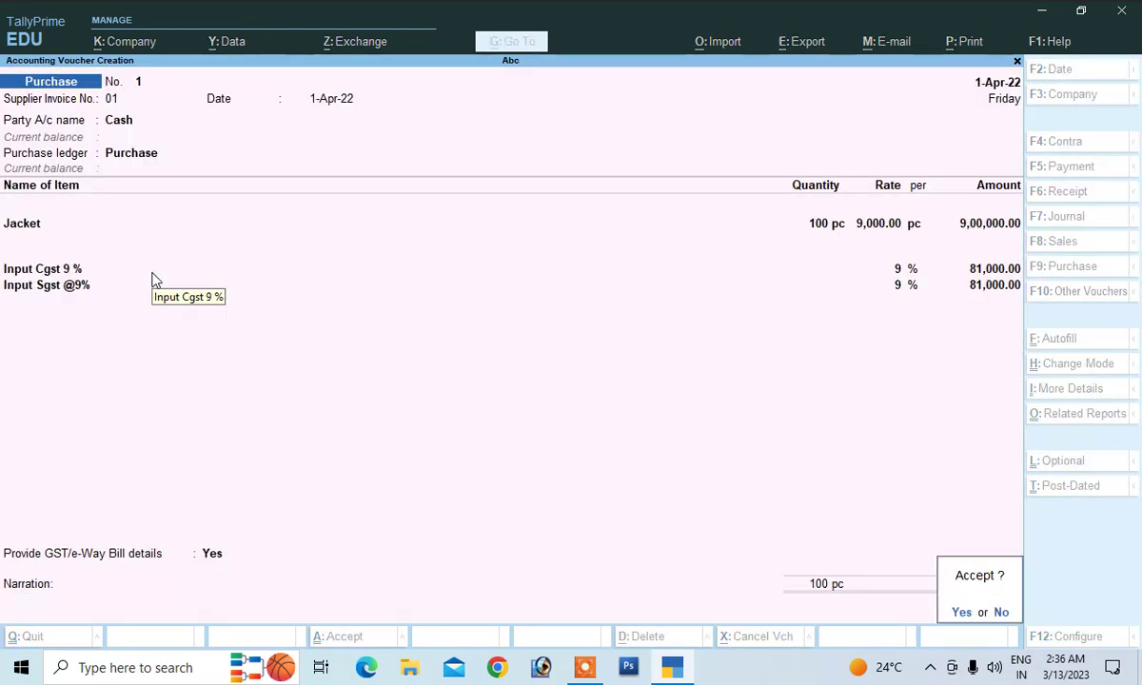
pyautogui.press('Return')
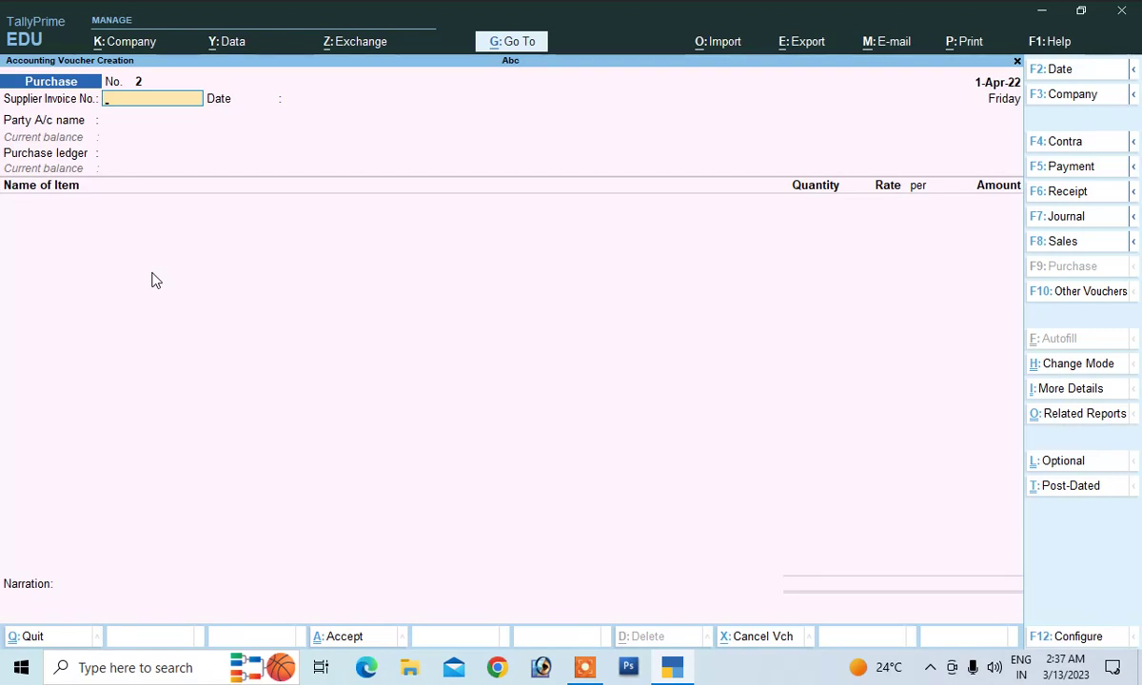
pyautogui.press('Escape')
pyautogui.press('Escape')
pyautogui.press('Escape')
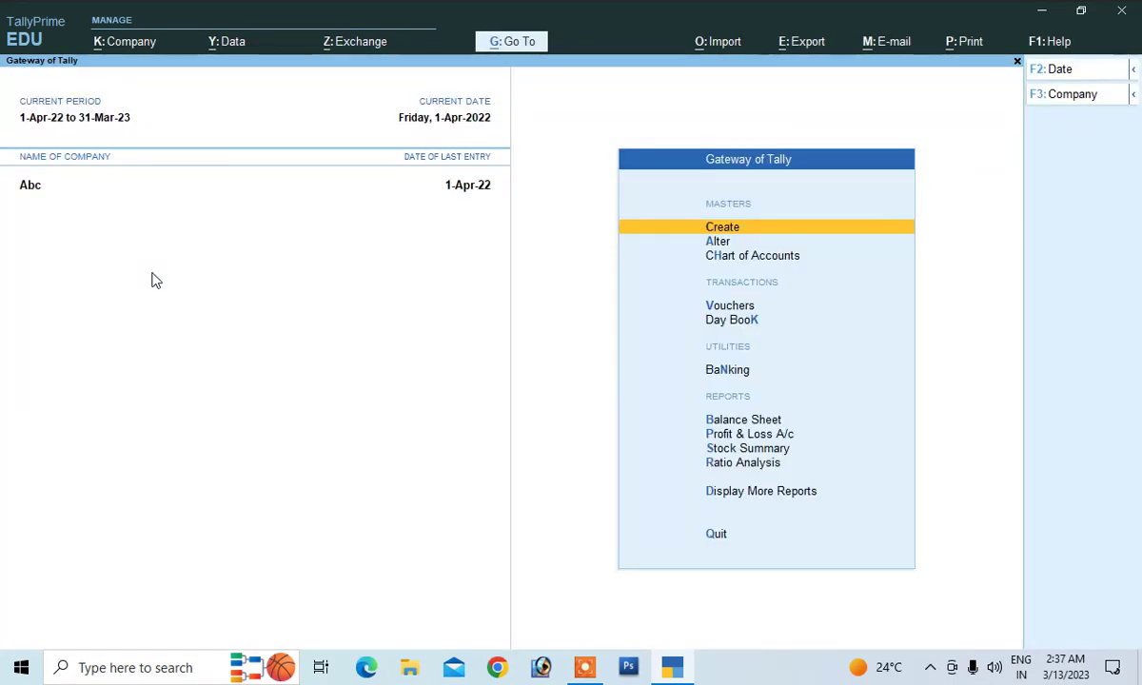
# Start a new voucher type named 'Pos invoice'
pyautogui.press('Return')
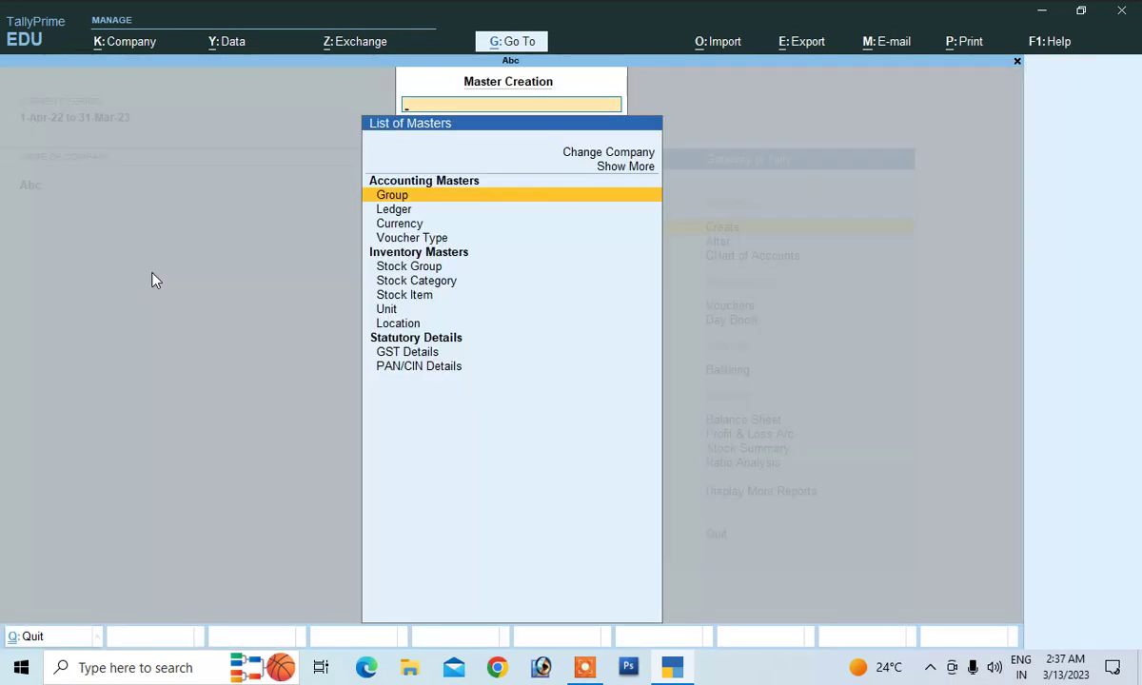
pyautogui.press('Down')
pyautogui.press('Down')
pyautogui.press('Down')
pyautogui.press('Return')
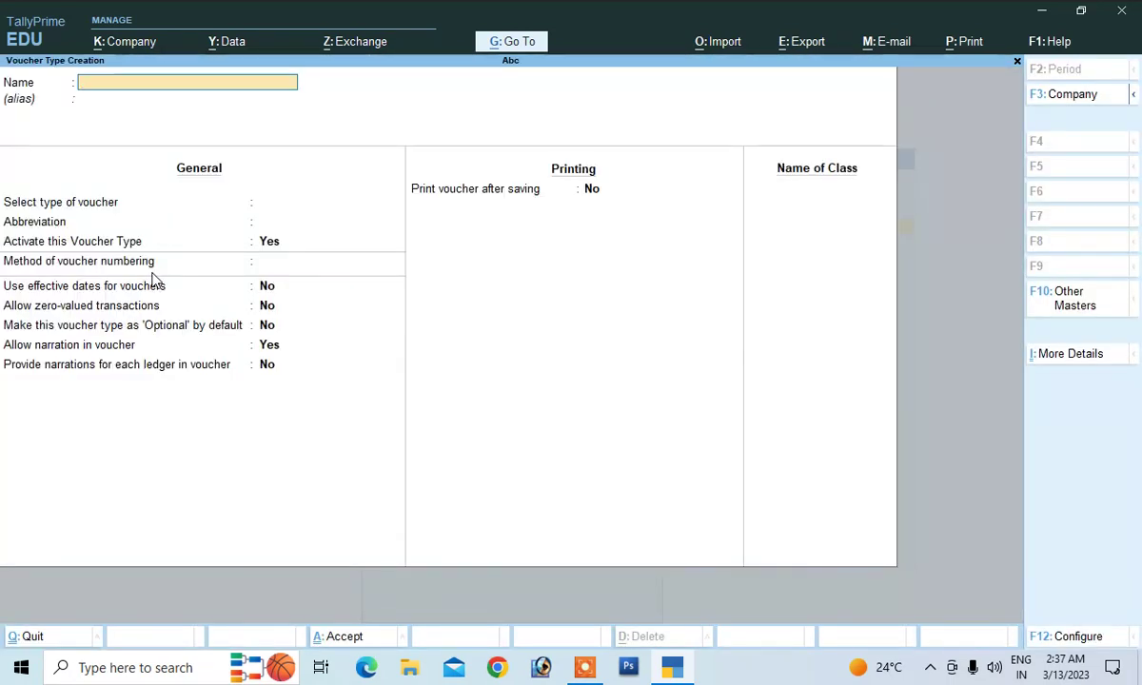
pyautogui.write('Pos')
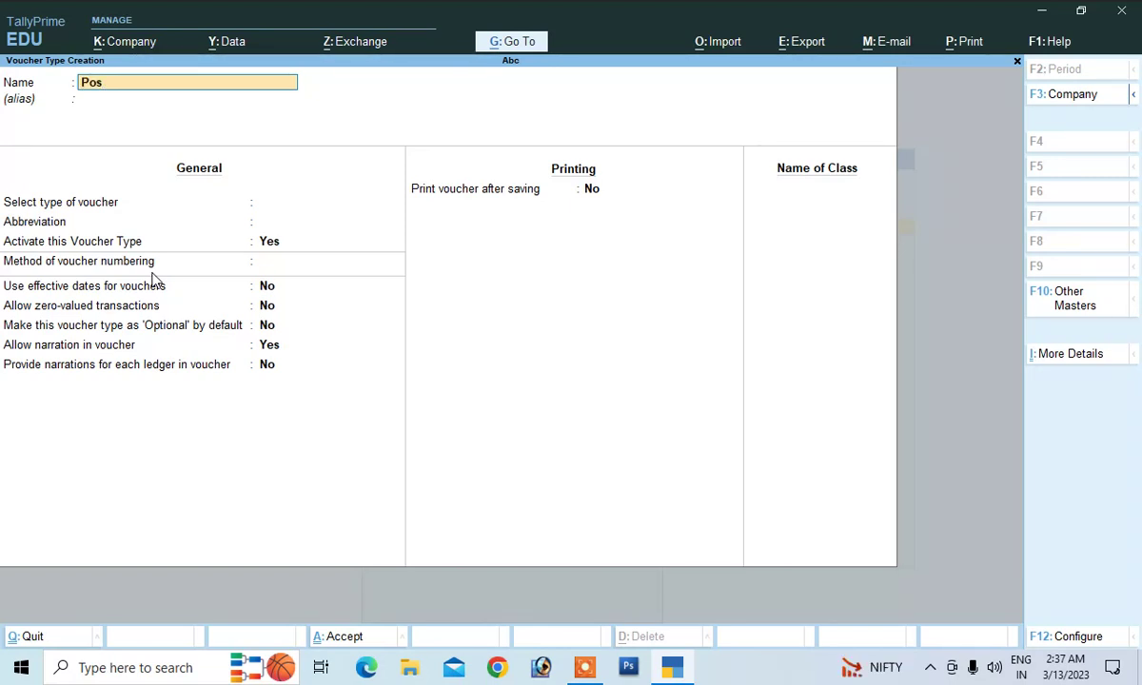
pyautogui.write(' invoice')
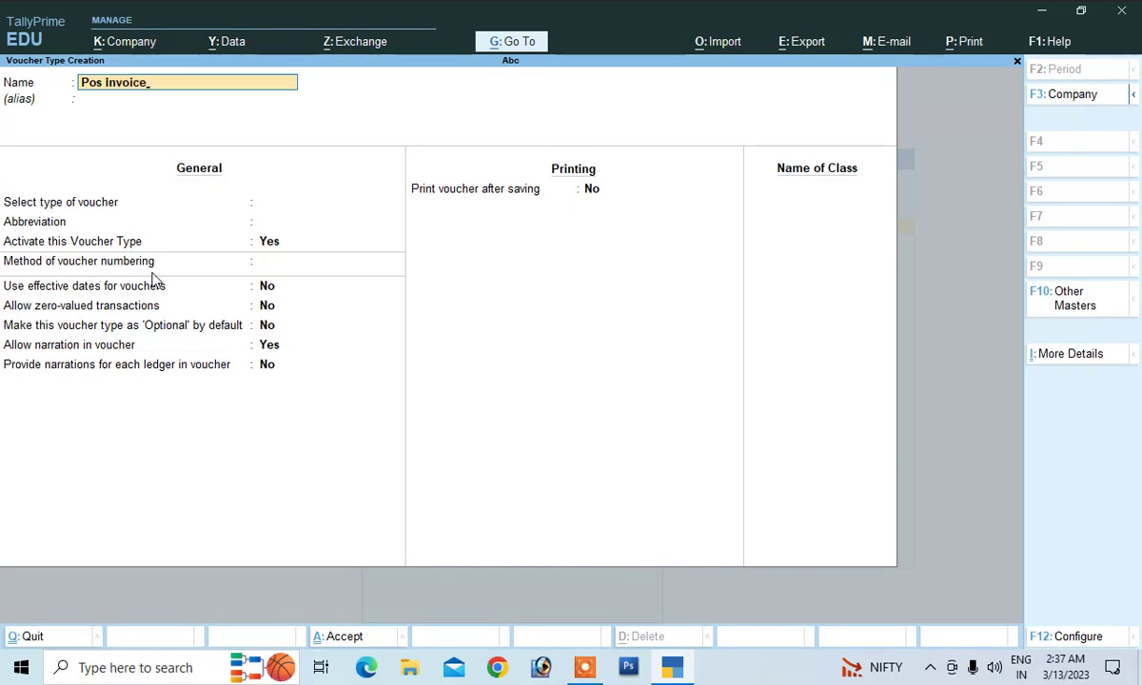
pyautogui.press('Return')
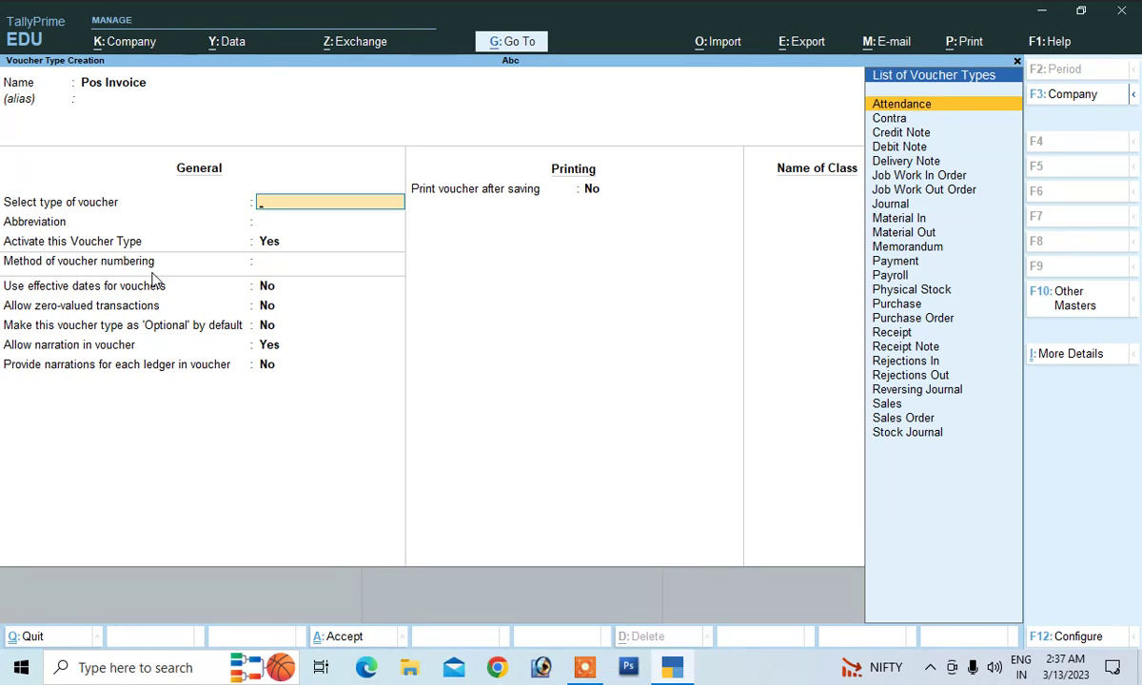
# Make Pos invoice a Sales voucher type with the abbreviation Sale
pyautogui.press('Down')
pyautogui.press('Down')
pyautogui.press('Down')
pyautogui.press('Down')
pyautogui.press('Down')
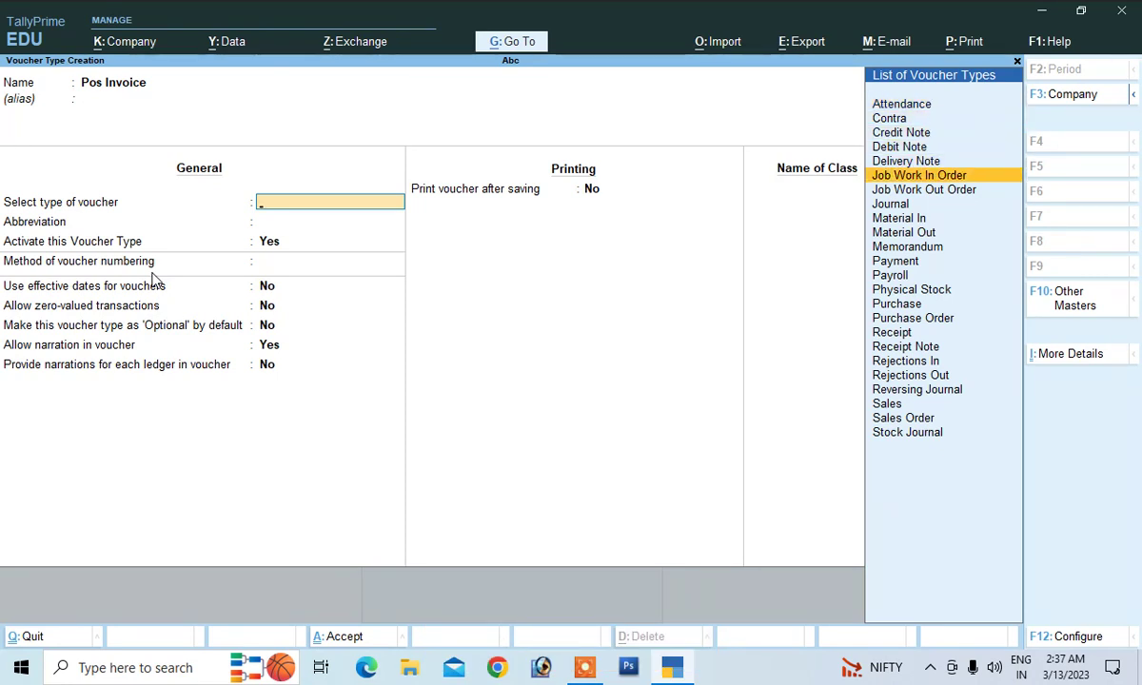
pyautogui.press('Down')
pyautogui.press('Down')
pyautogui.press('Down')
pyautogui.press('Down')
pyautogui.press('Down')
pyautogui.press('Down')
pyautogui.press('Down')
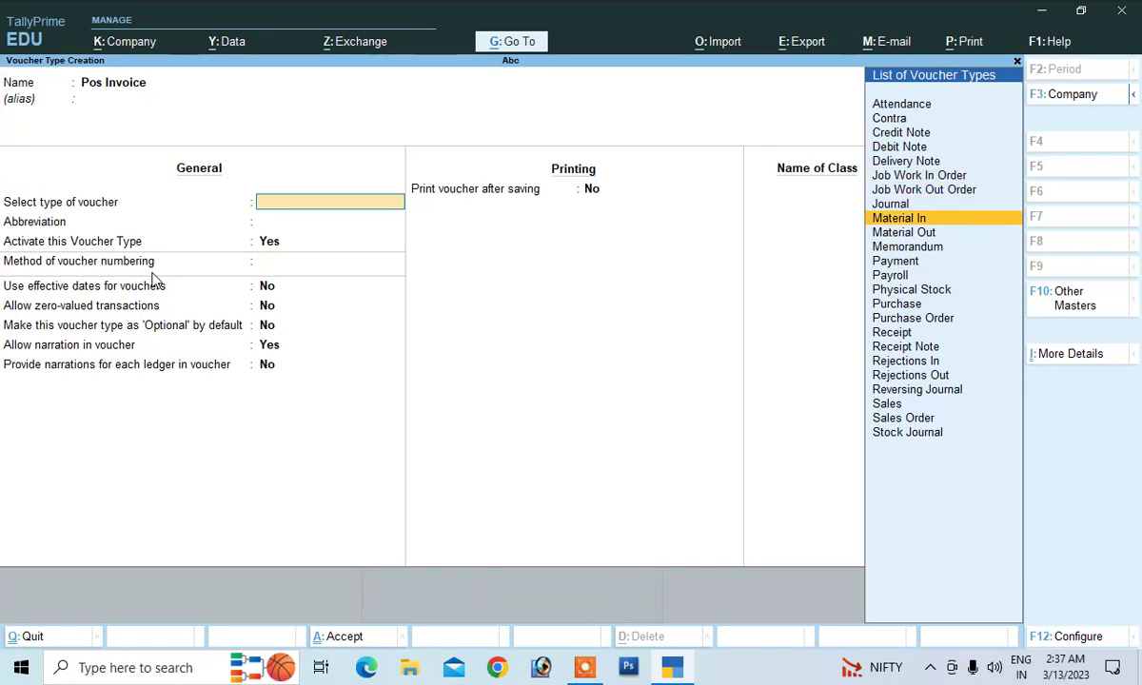
pyautogui.press('Down')
pyautogui.press('Down')
pyautogui.press('Down')
pyautogui.press('Down')
pyautogui.press('Down')
pyautogui.press('Down')
pyautogui.press('Down')
pyautogui.press('Down')
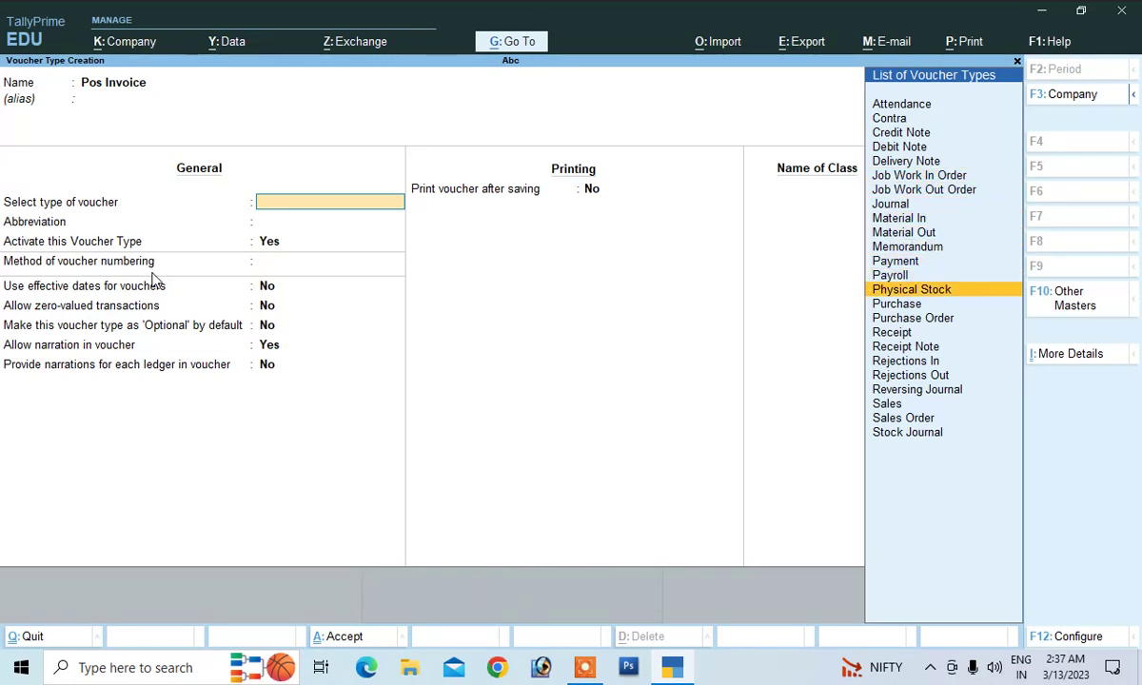
pyautogui.press('Down')
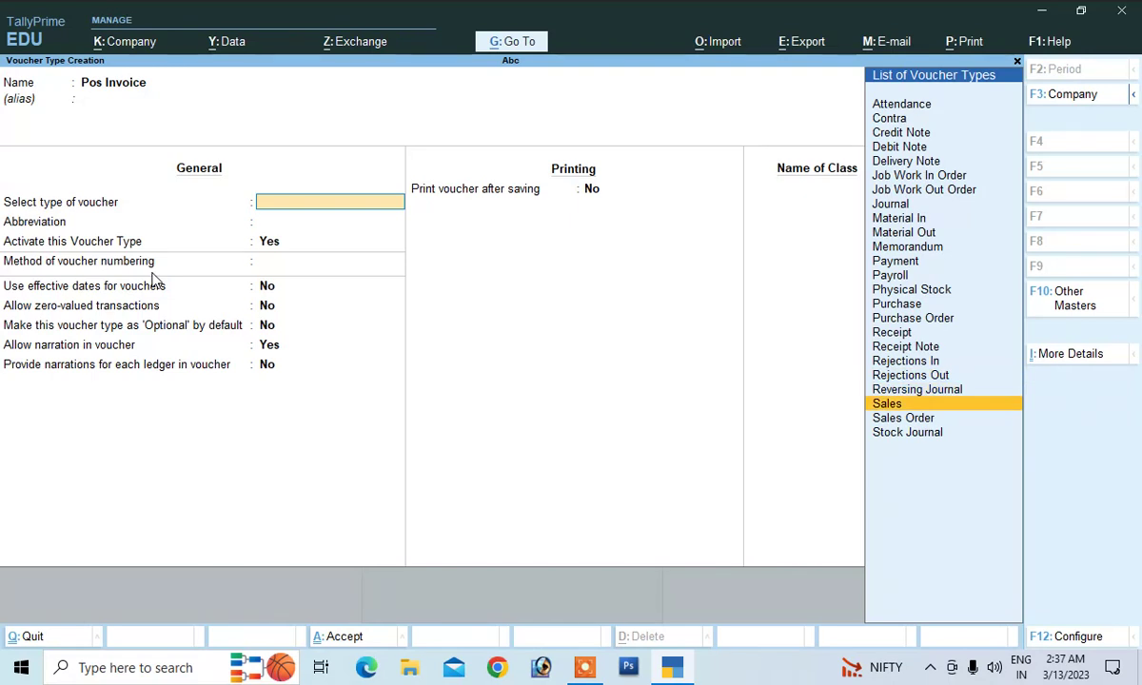
pyautogui.press('Return')
pyautogui.press('Return')
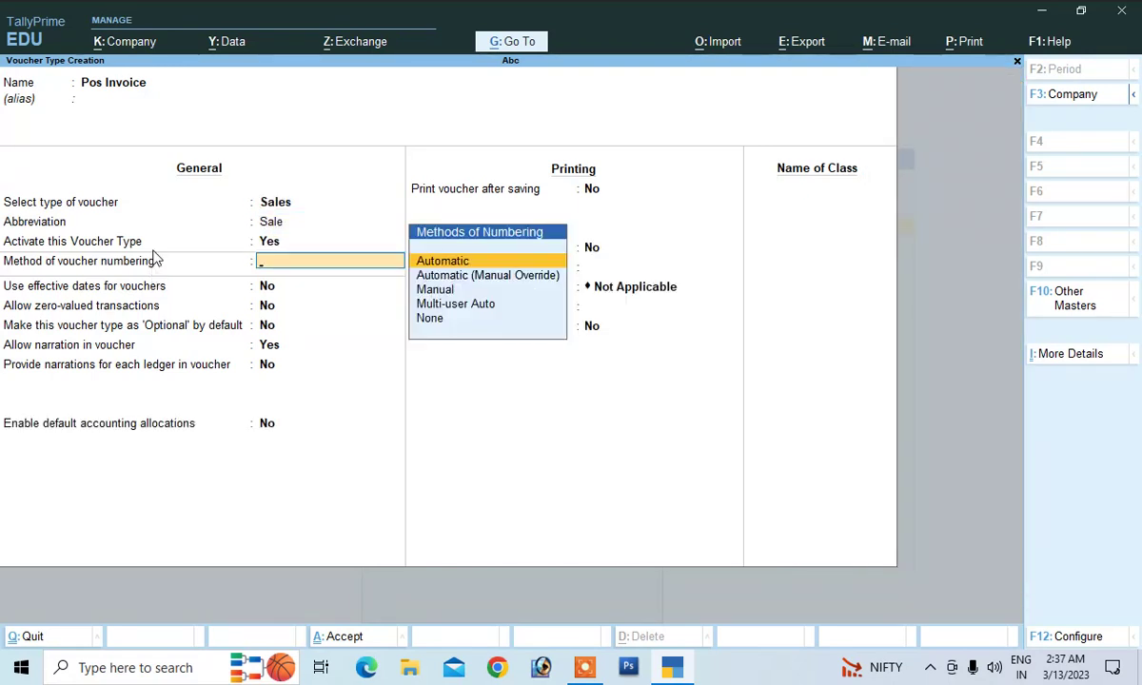
pyautogui.press('Return')
pyautogui.press('Return')
pyautogui.press('Return')
pyautogui.press('Return')
pyautogui.press('Return')
pyautogui.press('Return')
pyautogui.press('Return')
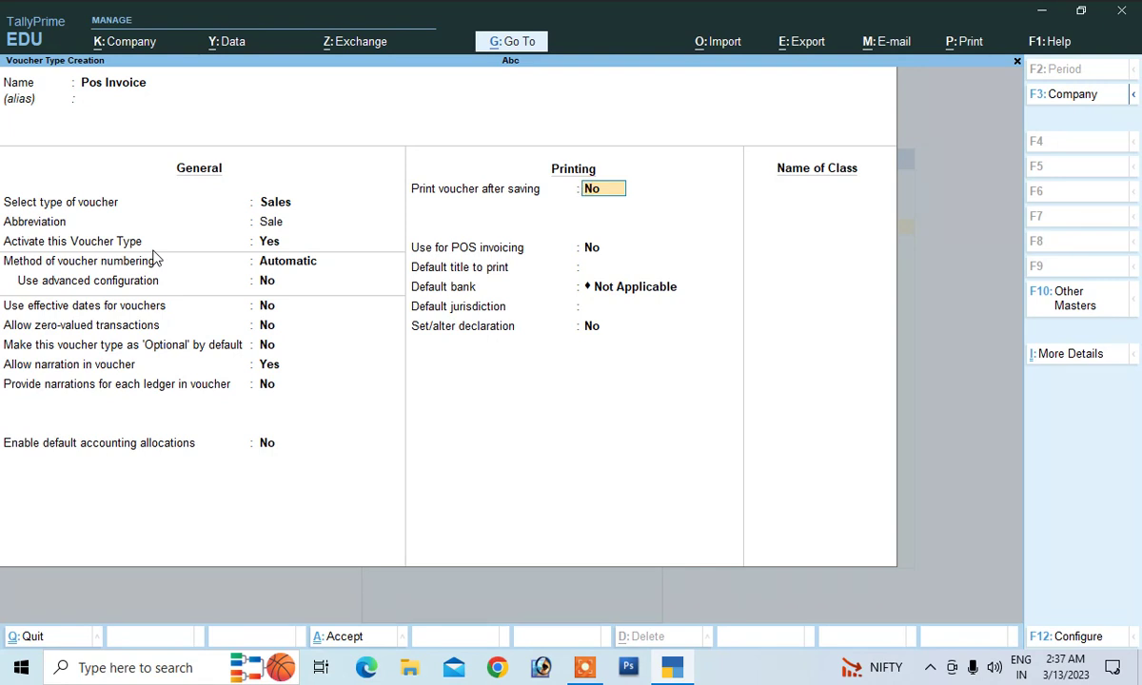
# Enable print after saving and POS invoicing, with print messages 'Thanks' and 'visit again'
pyautogui.press('Return')
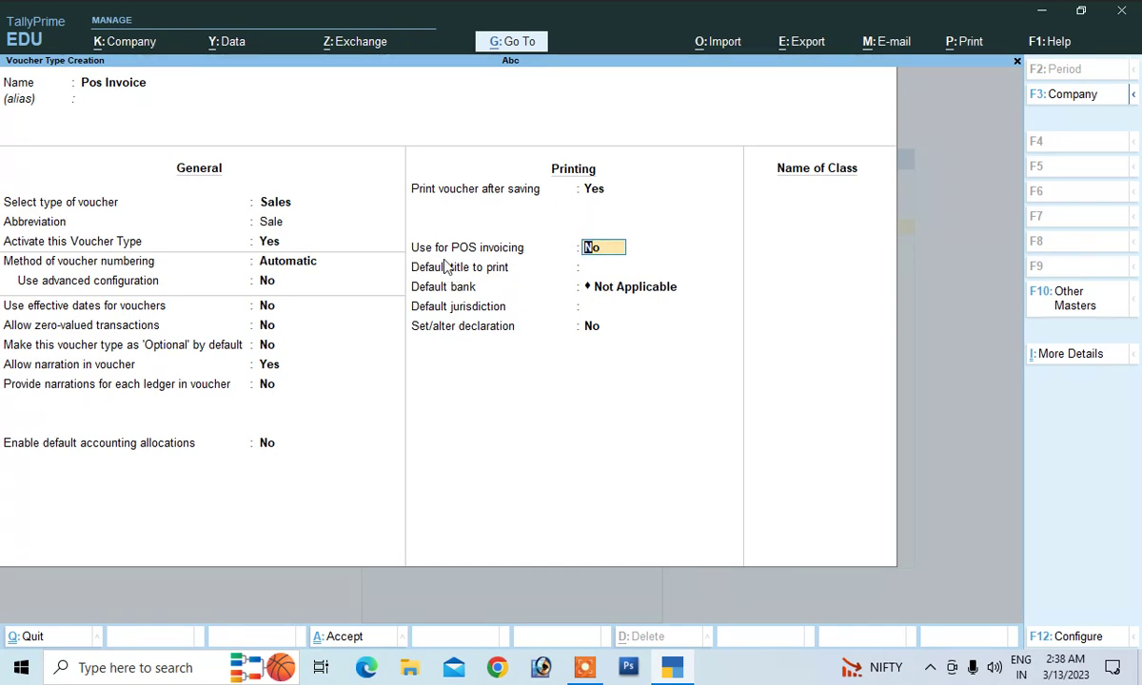
pyautogui.write('y')
pyautogui.press('Return')
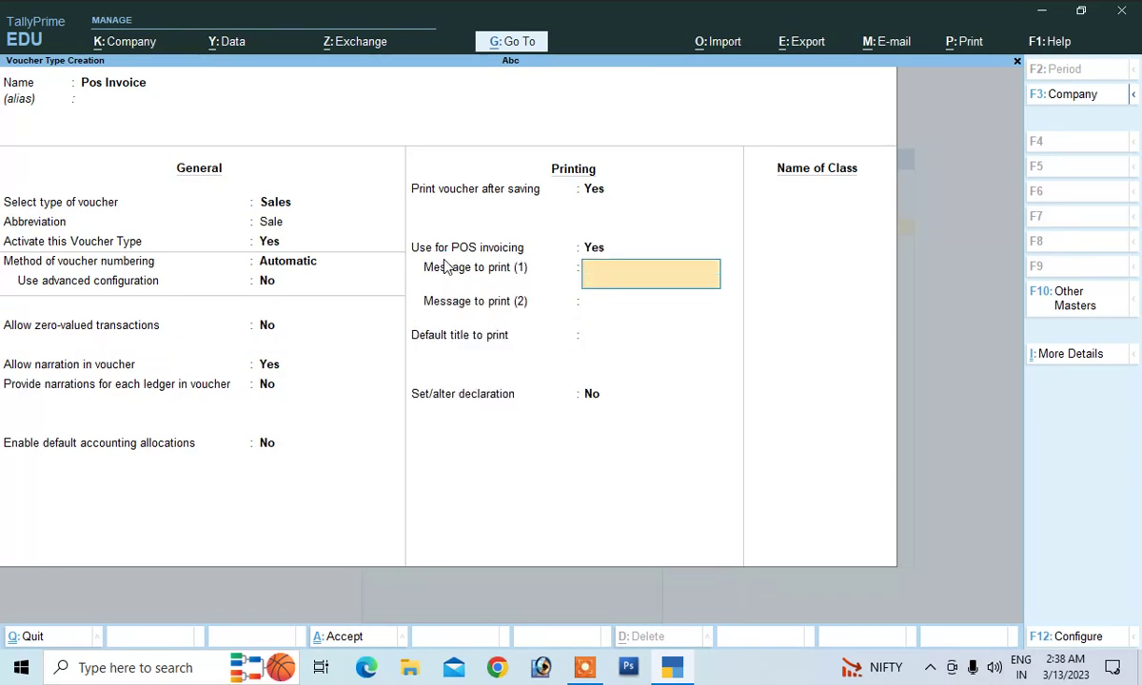
pyautogui.write('Thanks')
pyautogui.press('Return')
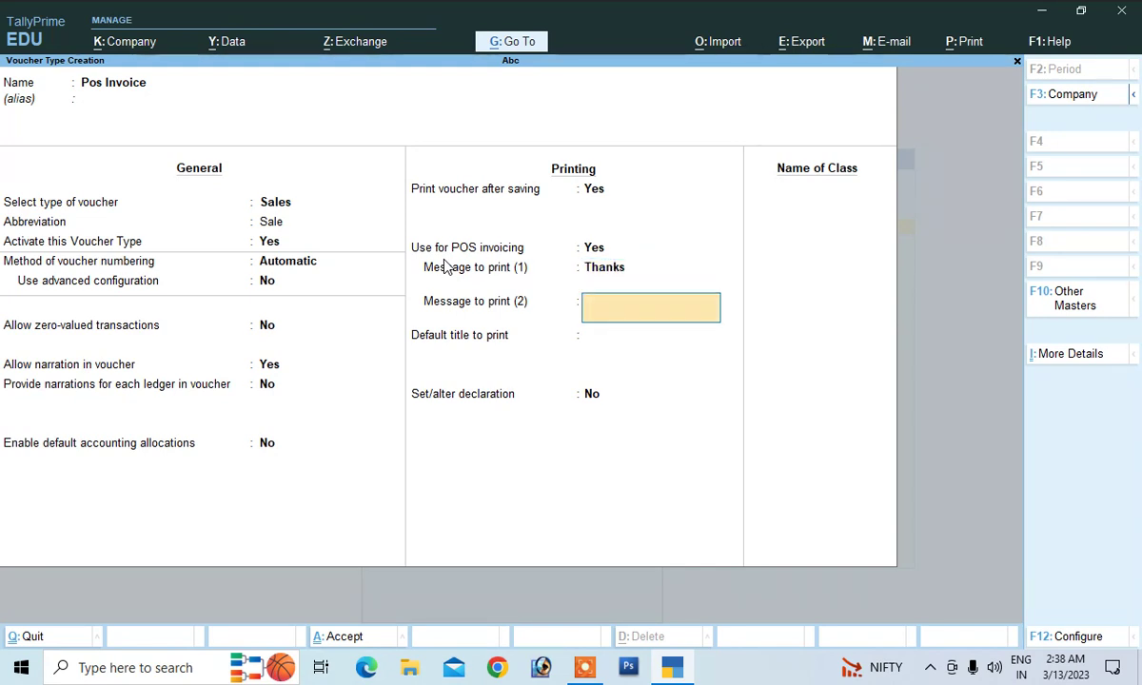
pyautogui.write('vi')
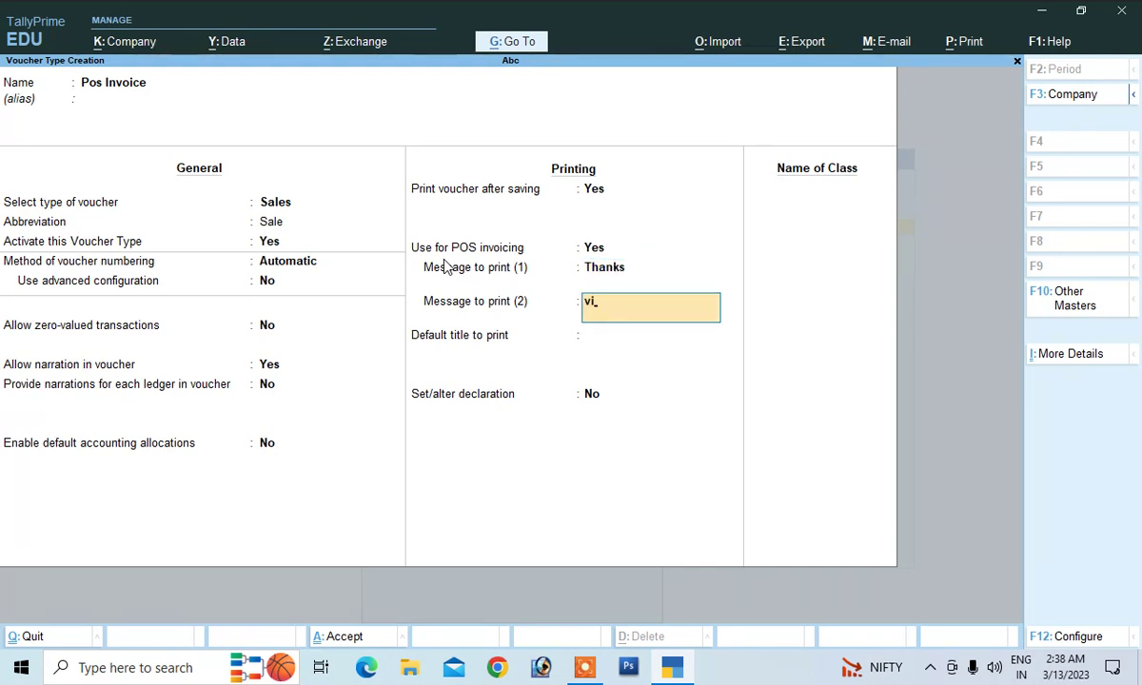
pyautogui.write('sit again')
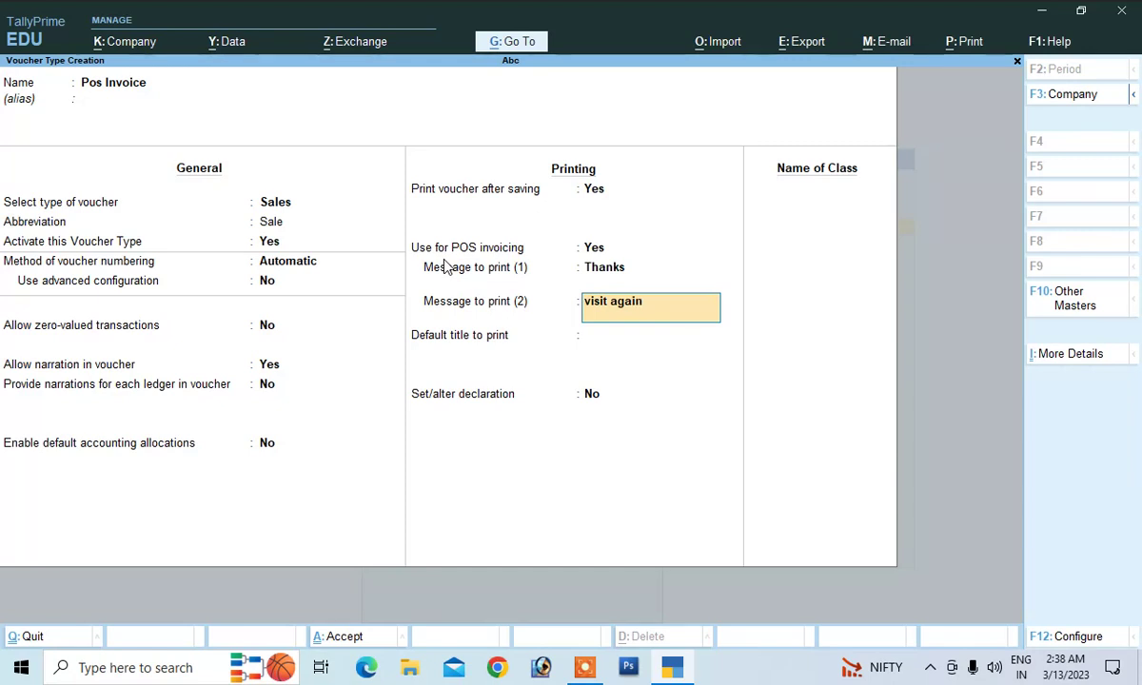
pyautogui.press('Return')
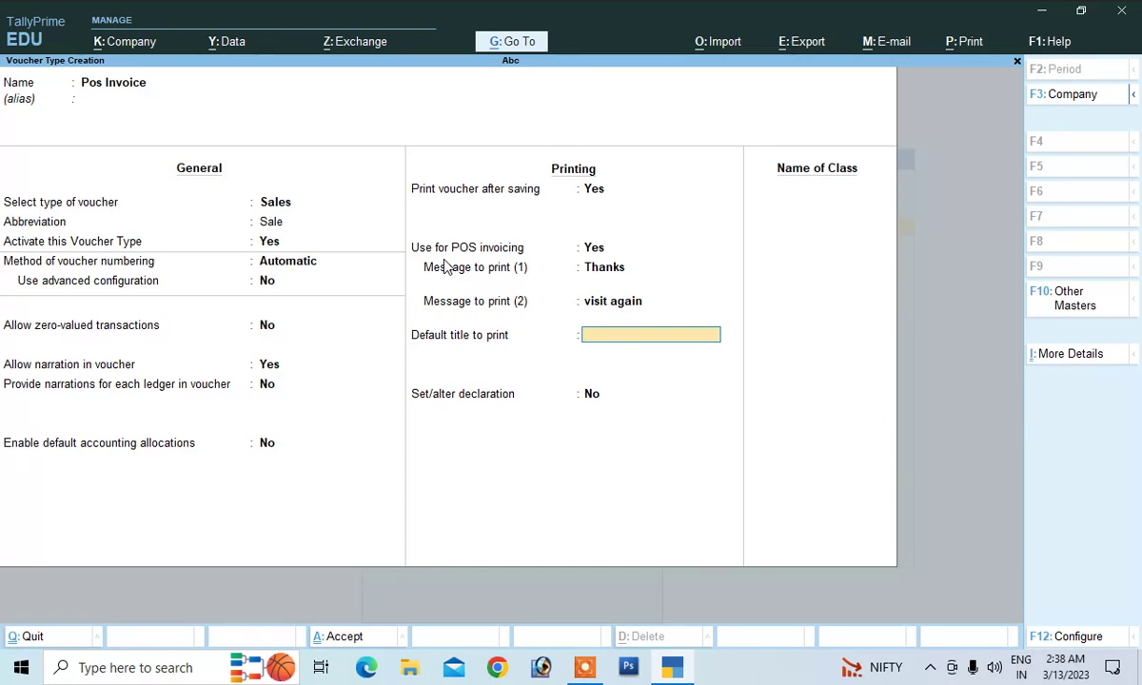
pyautogui.press('Return')
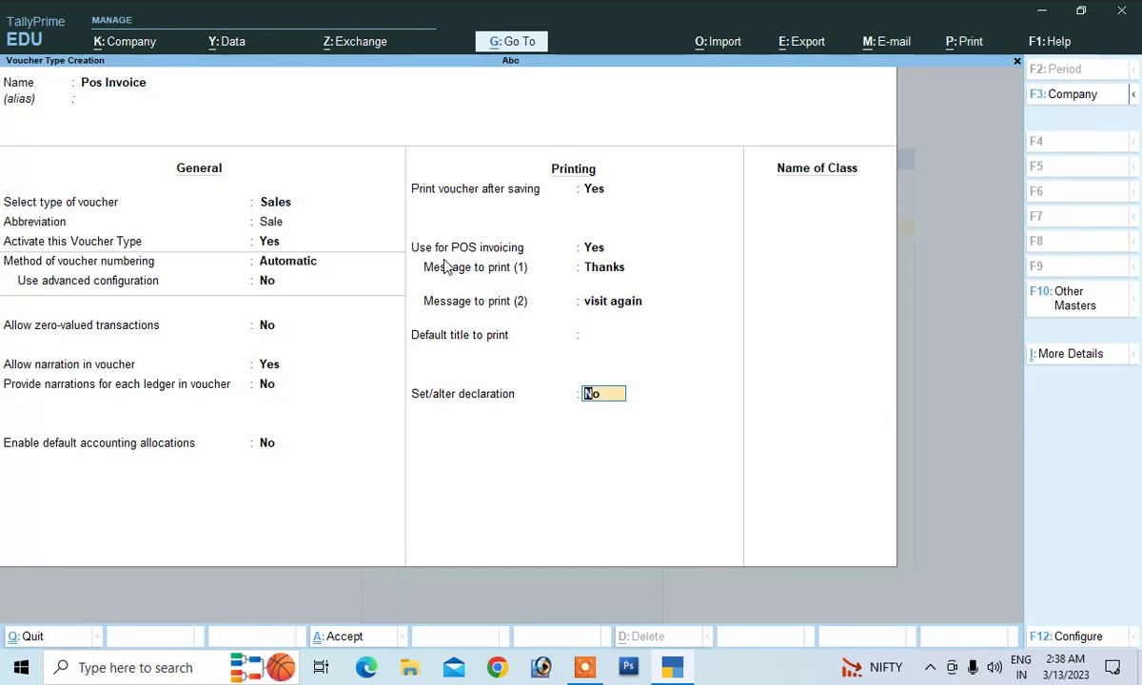
pyautogui.press('Return')
# Create the Pos voucher class with gift vouchers enabled
pyautogui.write('P')
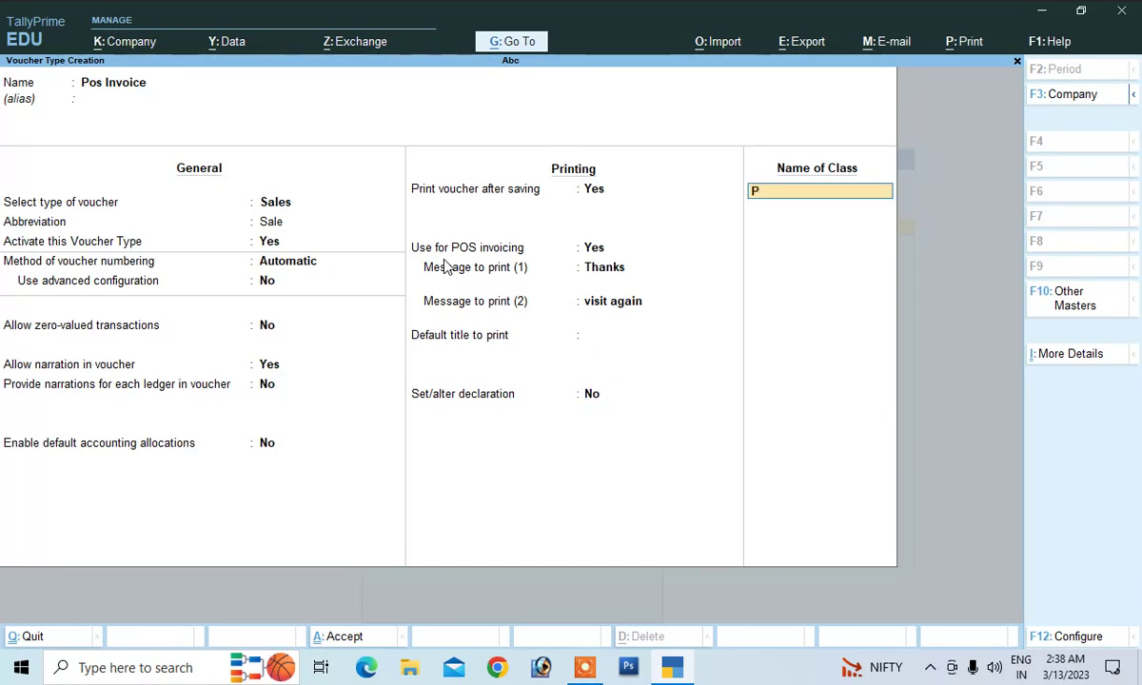
pyautogui.write('os')
pyautogui.press('Return')
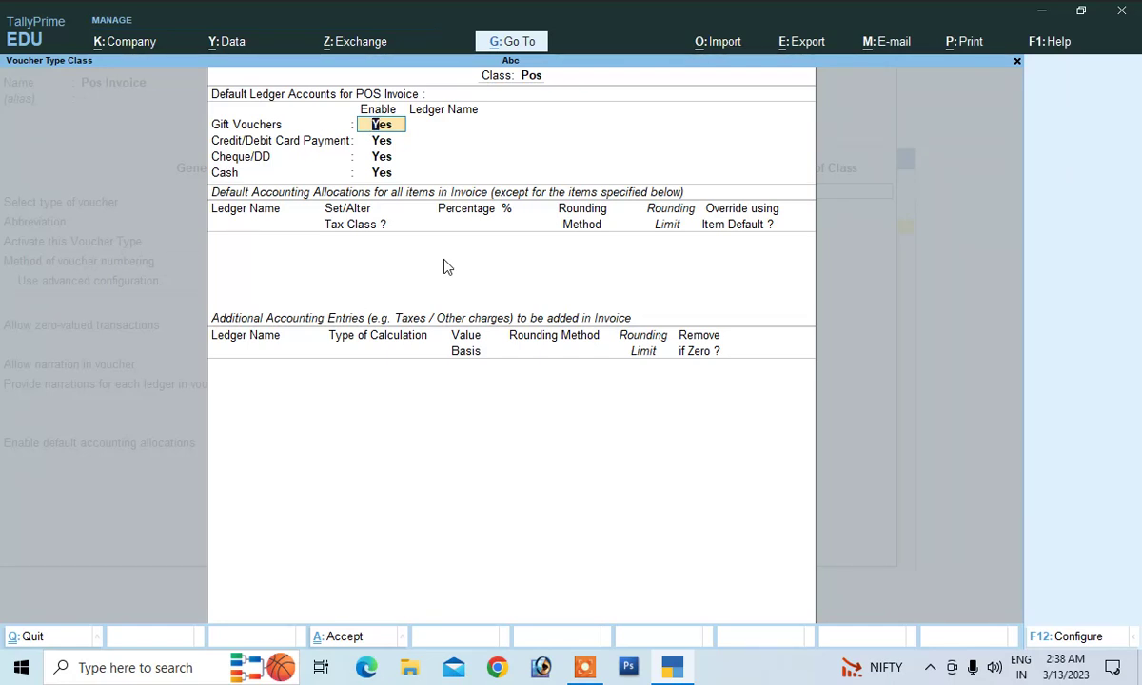
pyautogui.press('Return')
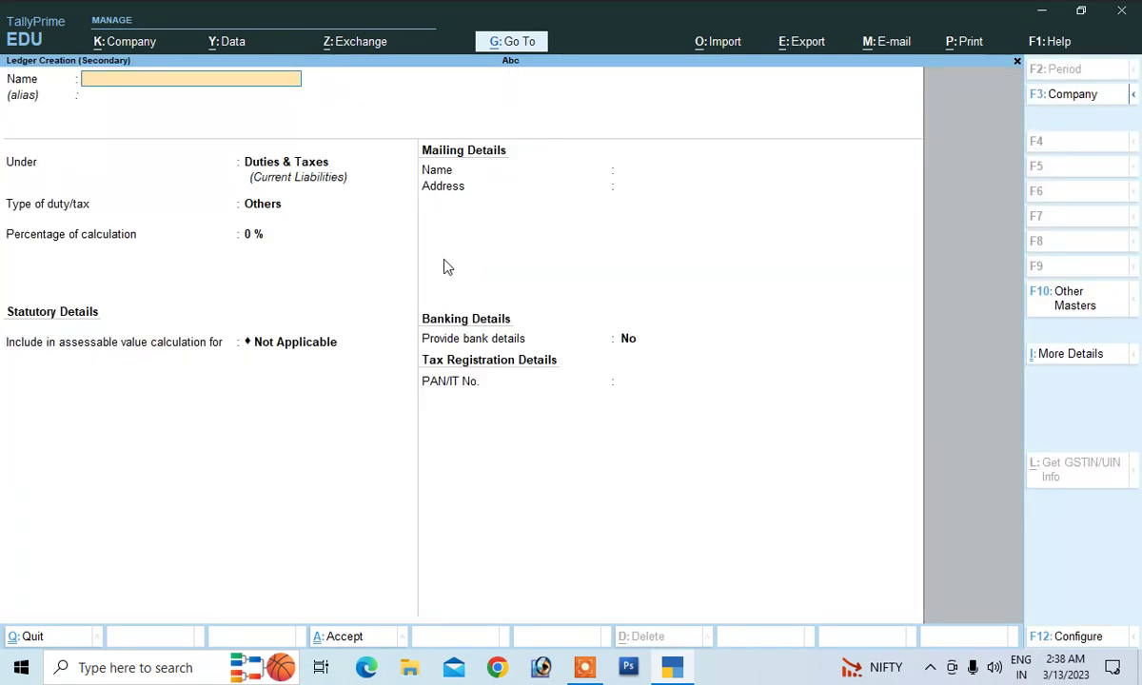
# Create the Gift ledger under Sundry Debtors with bill-by-bill set to No
pyautogui.write('ft')
pyautogui.press('Return')
pyautogui.press('Return')
pyautogui.write('S')
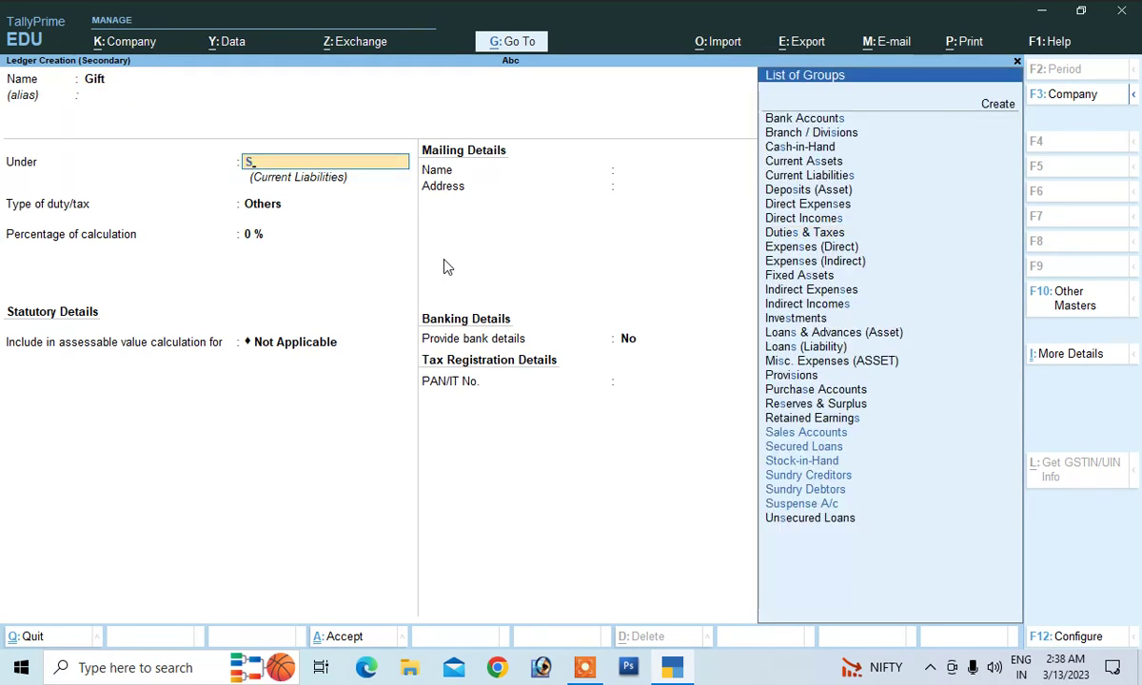
pyautogui.press('Down')
pyautogui.press('Down')
pyautogui.press('Down')
pyautogui.press('Down')
pyautogui.press('Return')
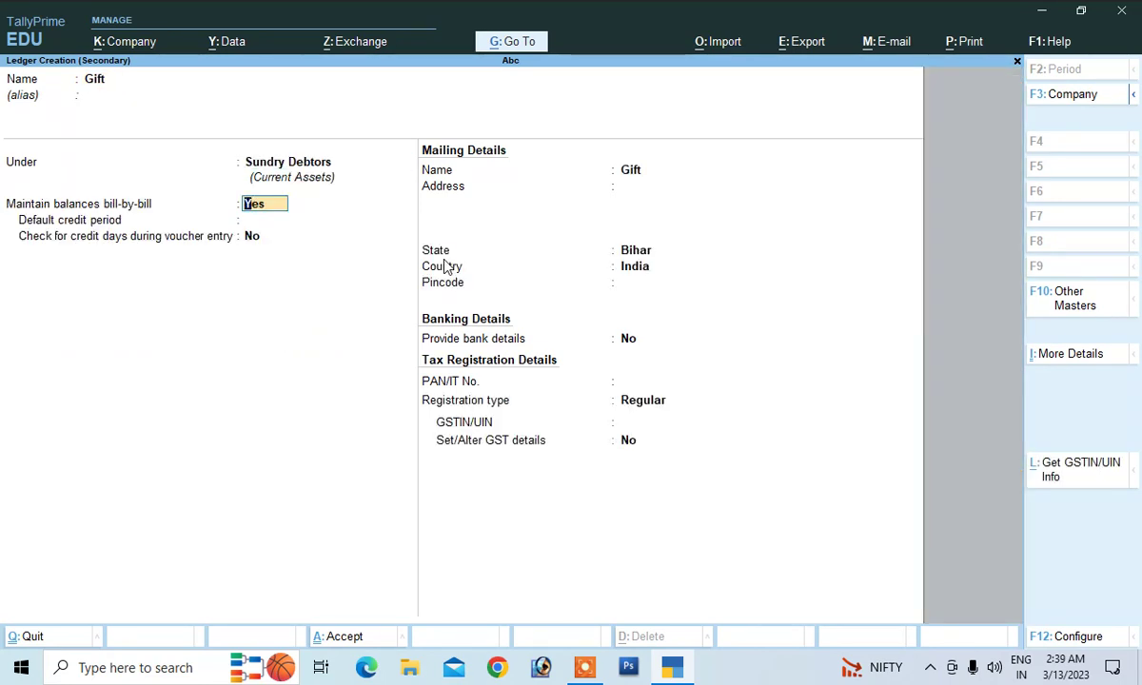
pyautogui.write('n')
pyautogui.press('Return')
pyautogui.press('Return')
pyautogui.press('Return')
pyautogui.press('Return')
pyautogui.press('Return')
pyautogui.press('Return')
pyautogui.press('Return')
pyautogui.press('Return')
pyautogui.press('Return')
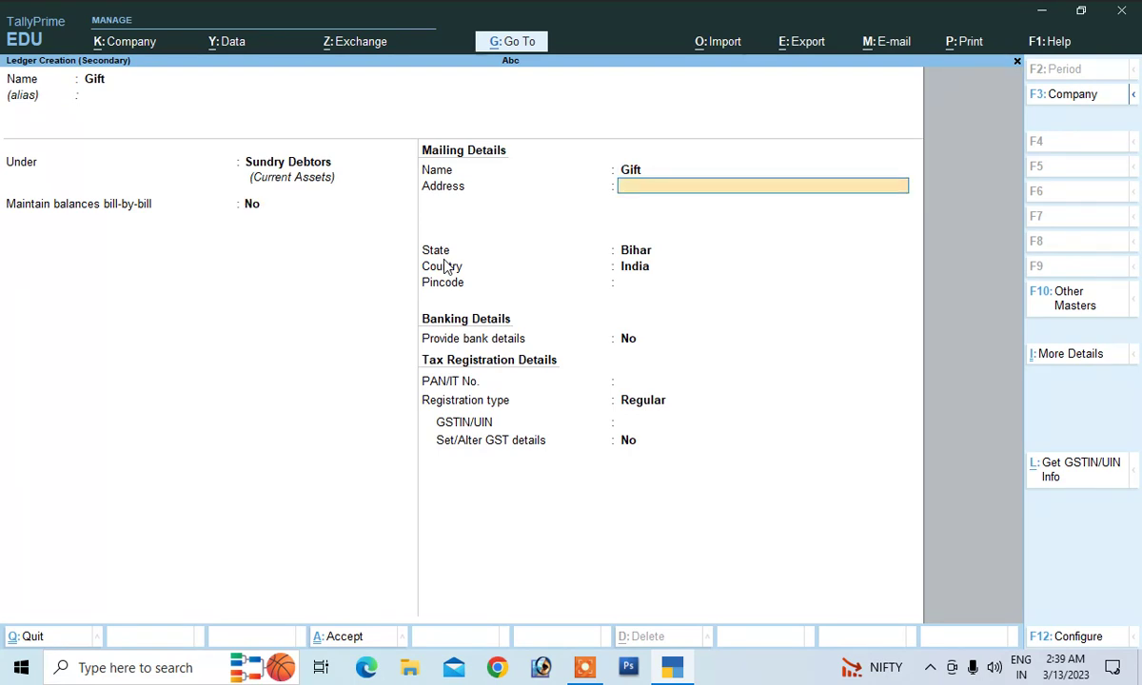
pyautogui.press('Return')
pyautogui.press('Return')
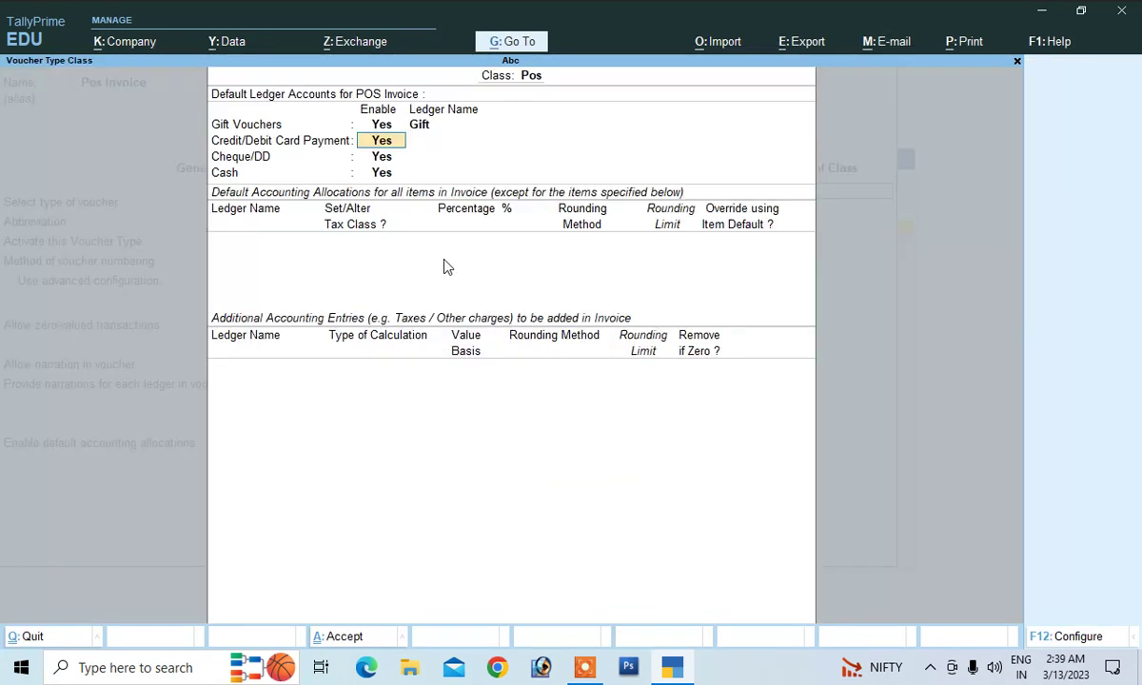
pyautogui.press('Return')
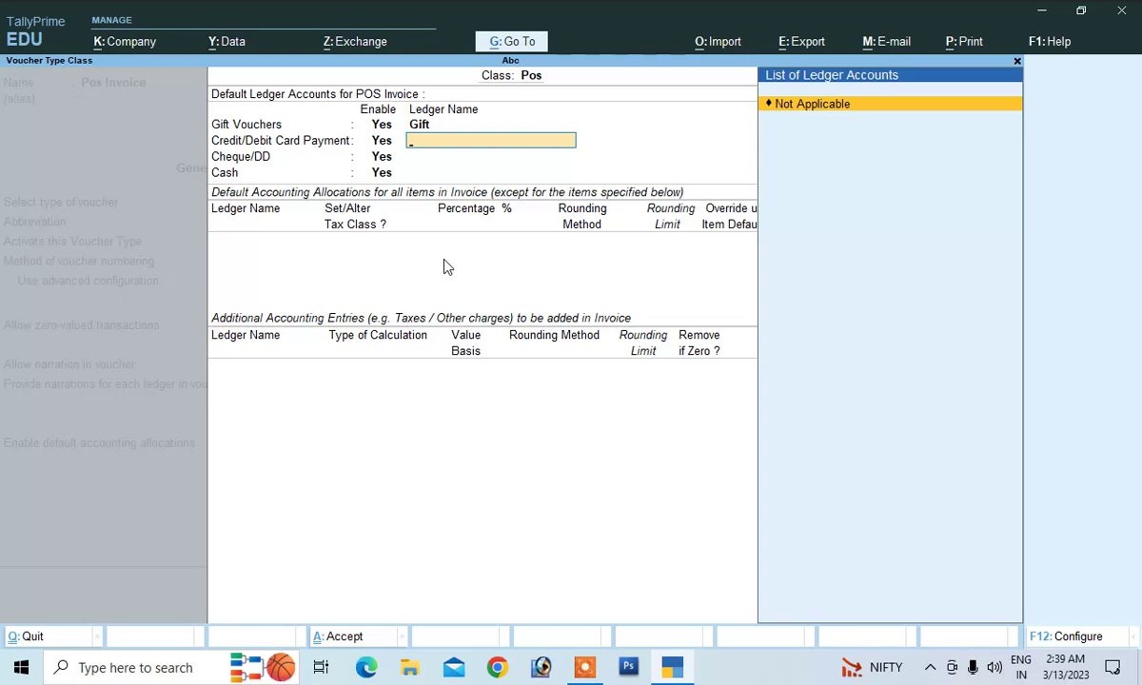
# Create card ledger Bank Sbi under Bank Accounts with its account number and IFS code
pyautogui.hotkey('alt', 'c')
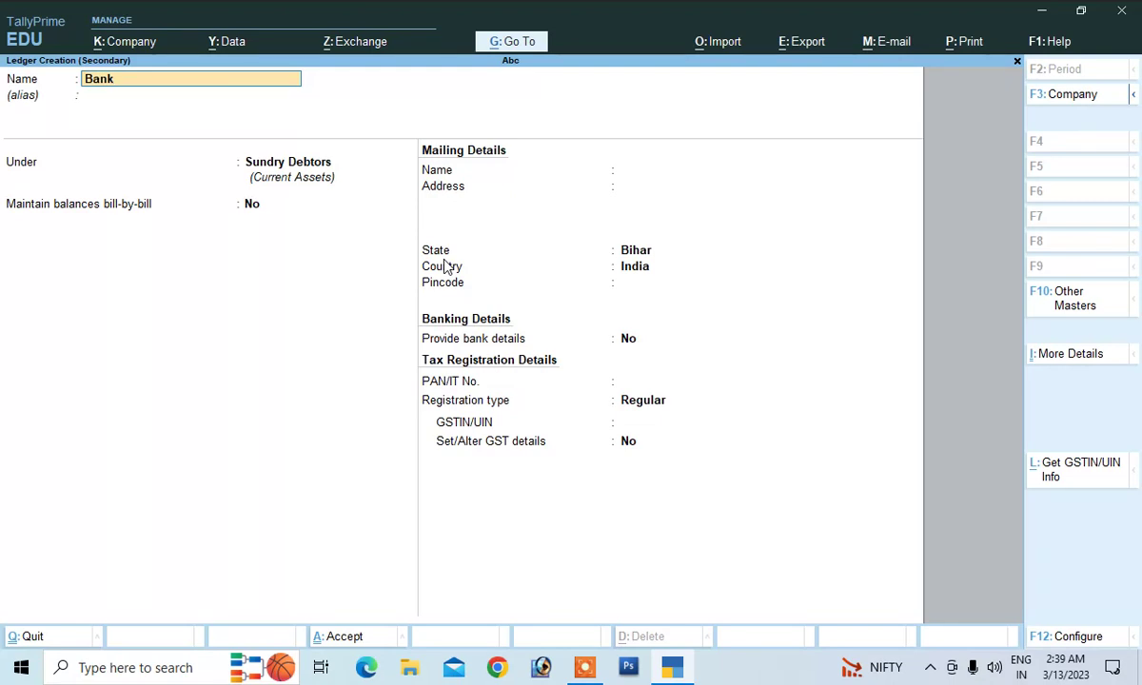
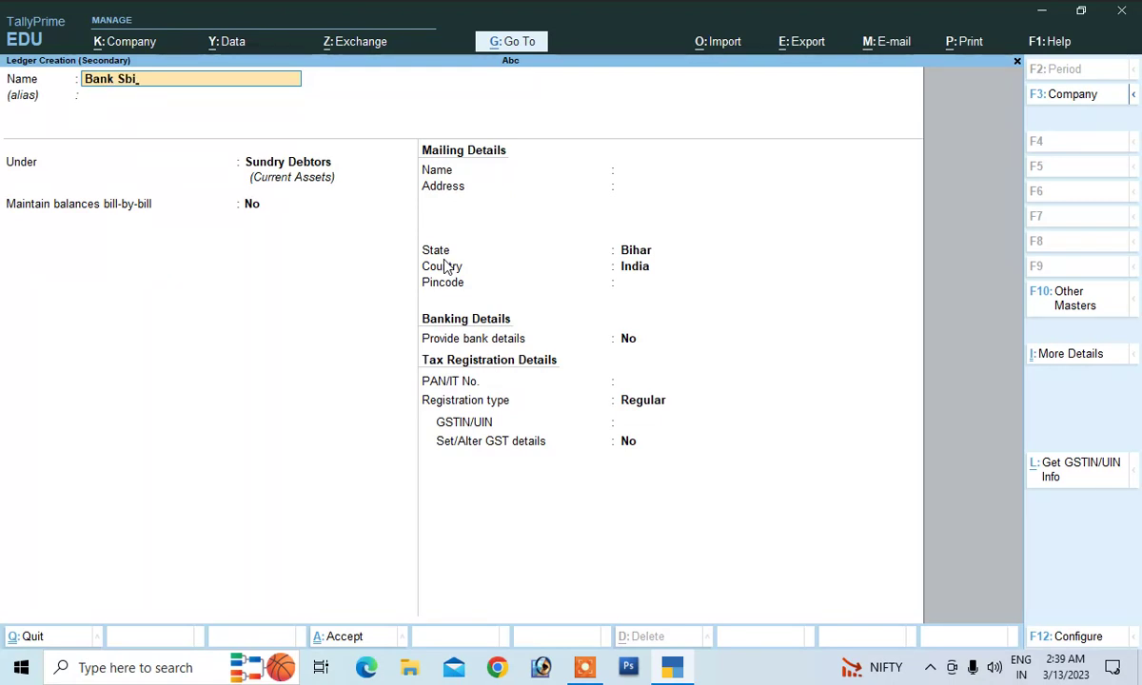
pyautogui.press('Return')
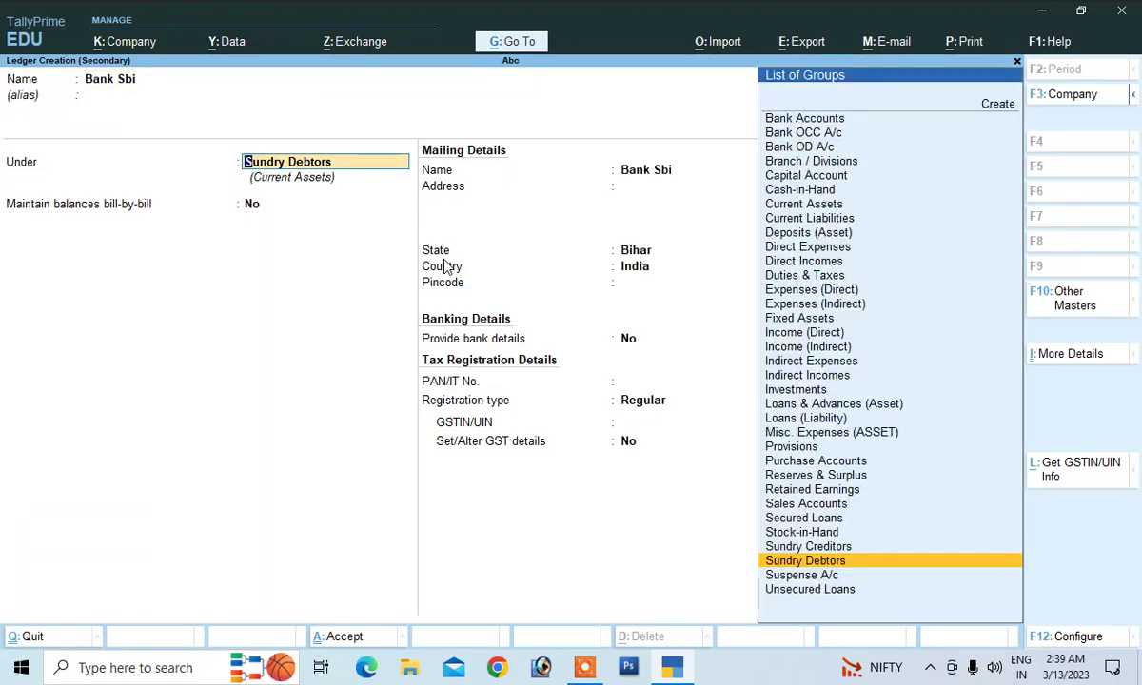
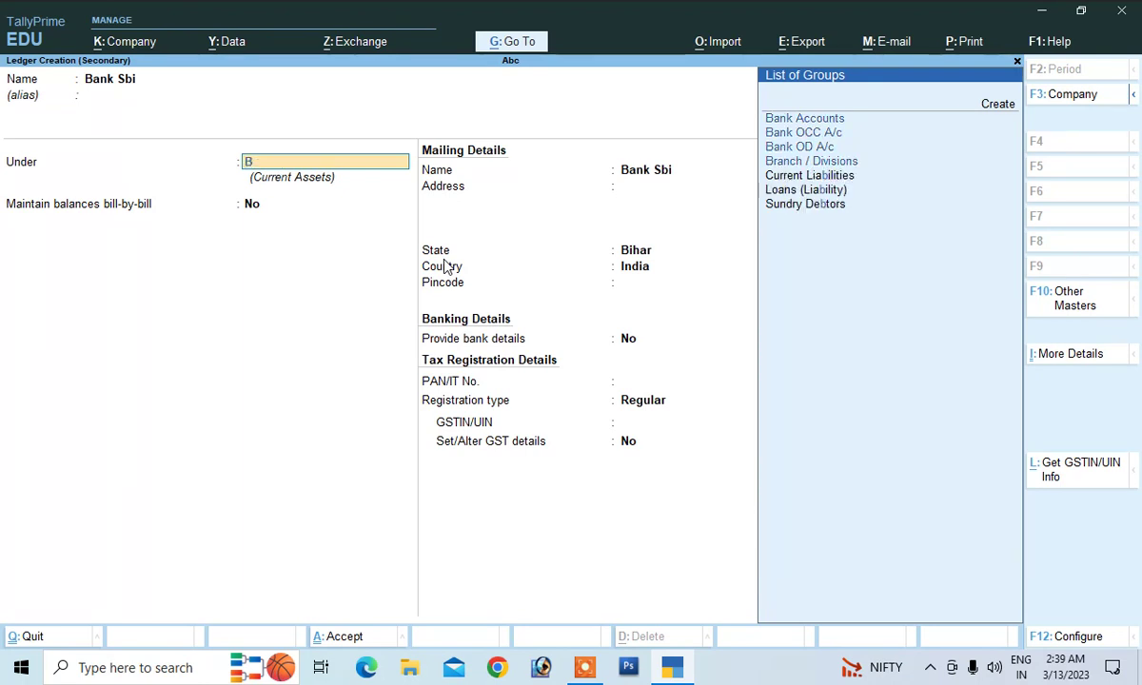
pyautogui.press('Return')
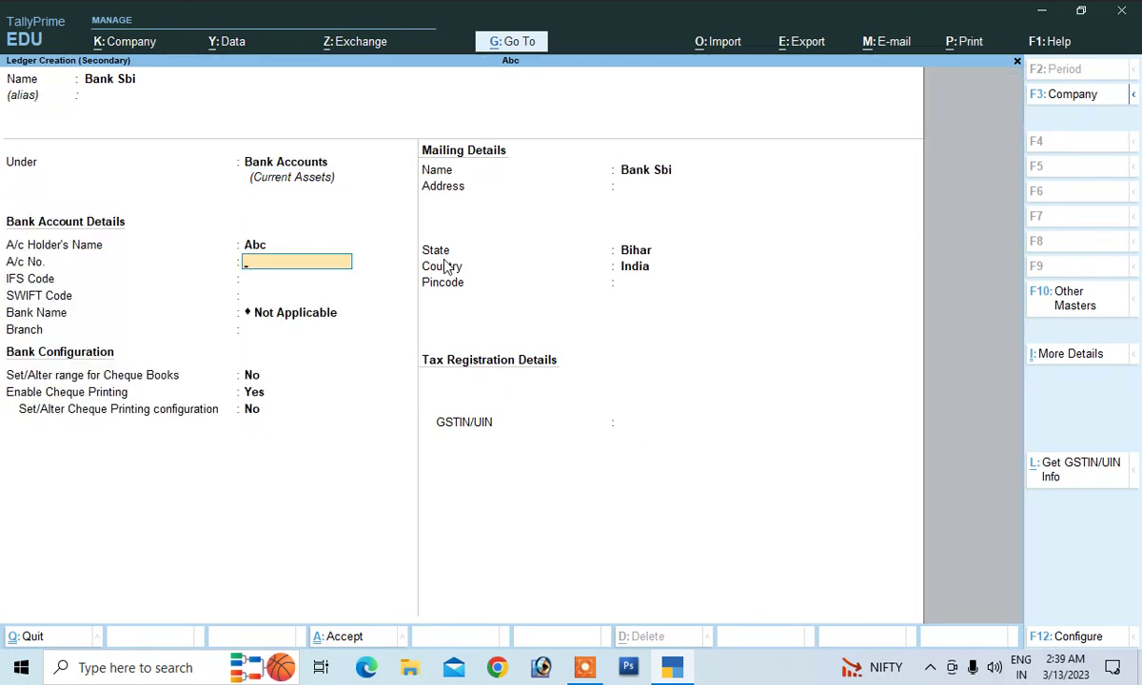
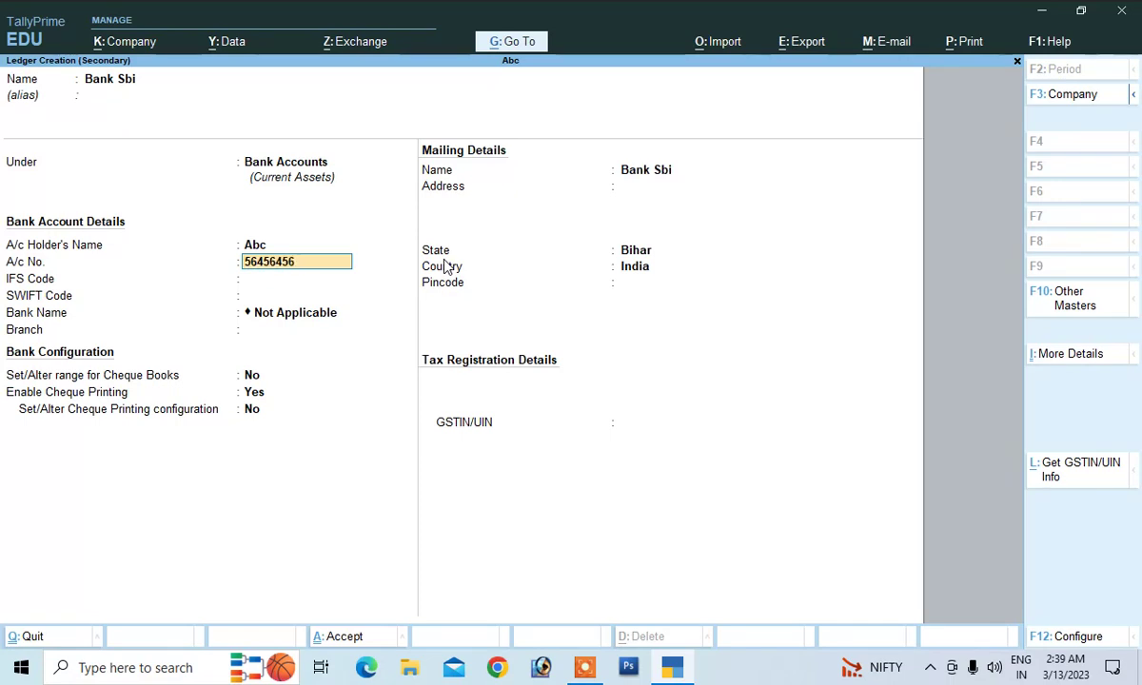
pyautogui.press('Return')
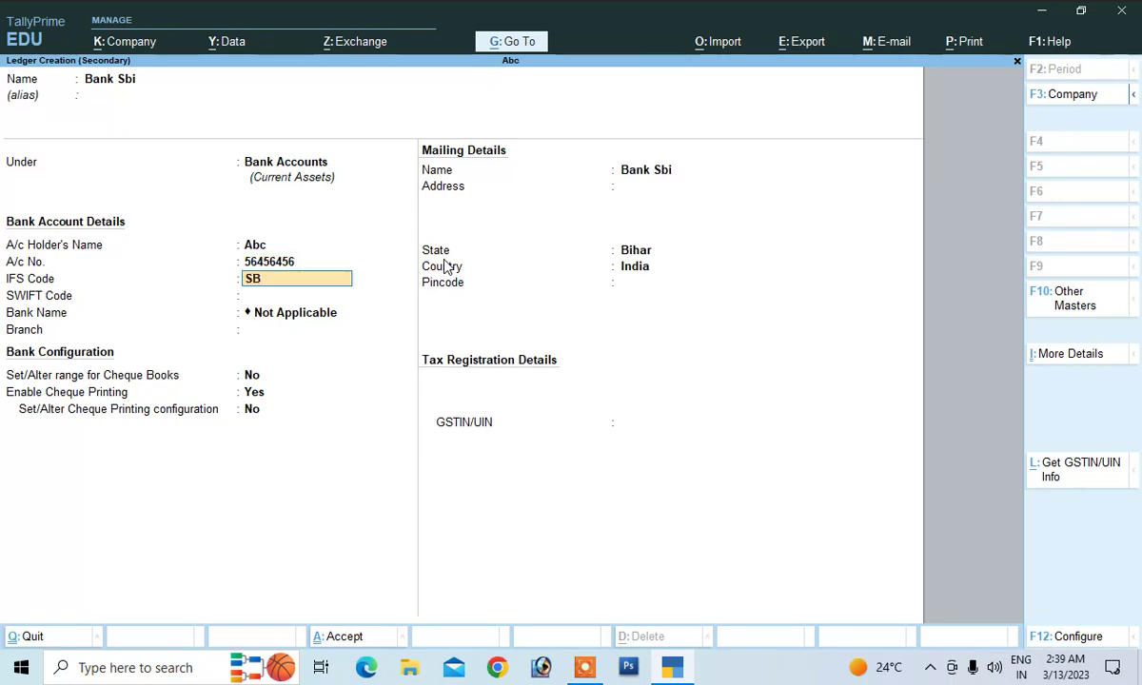
pyautogui.press('Return')
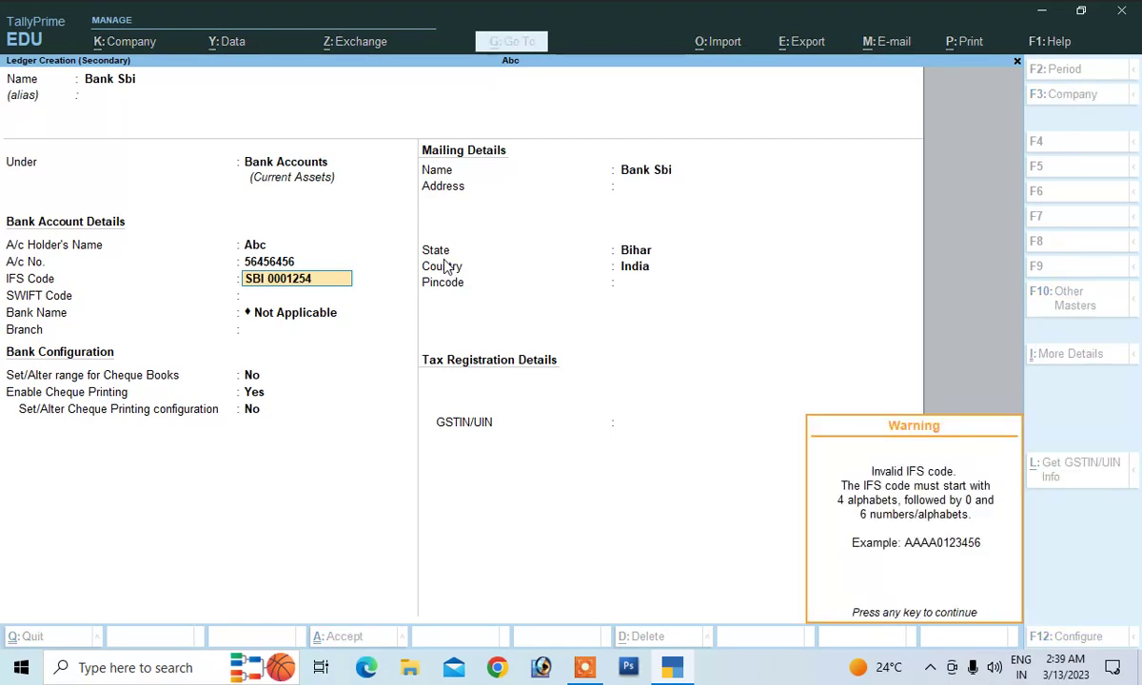
pyautogui.press('Return')
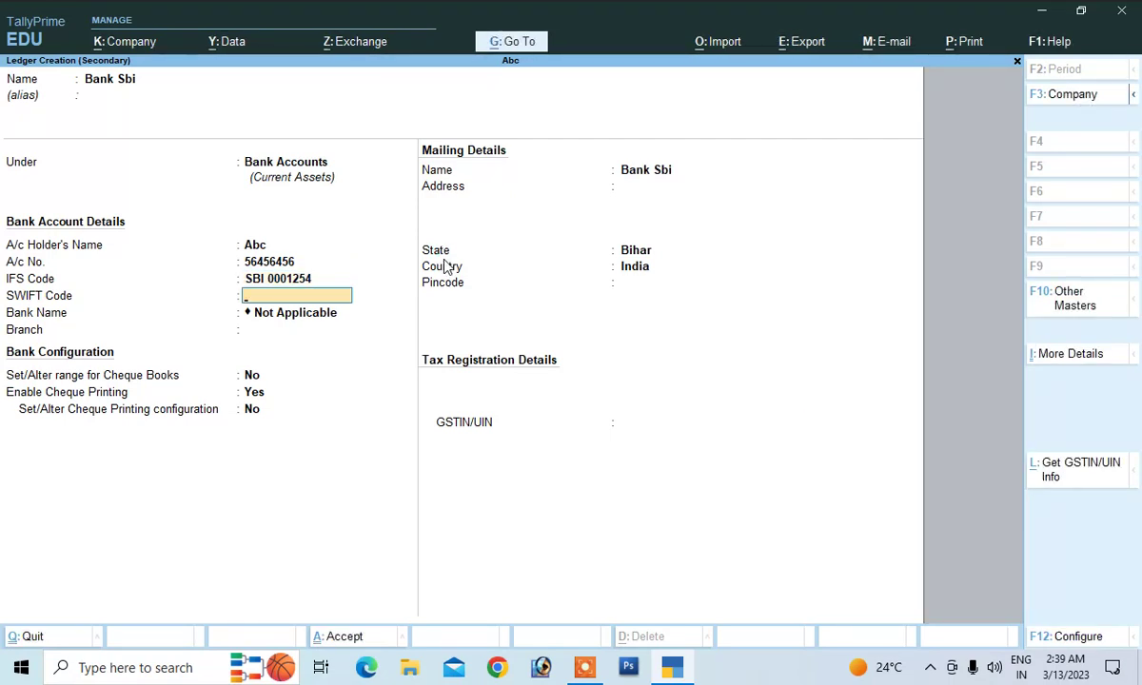
pyautogui.press('Return')
pyautogui.press('Return')
pyautogui.press('Return')
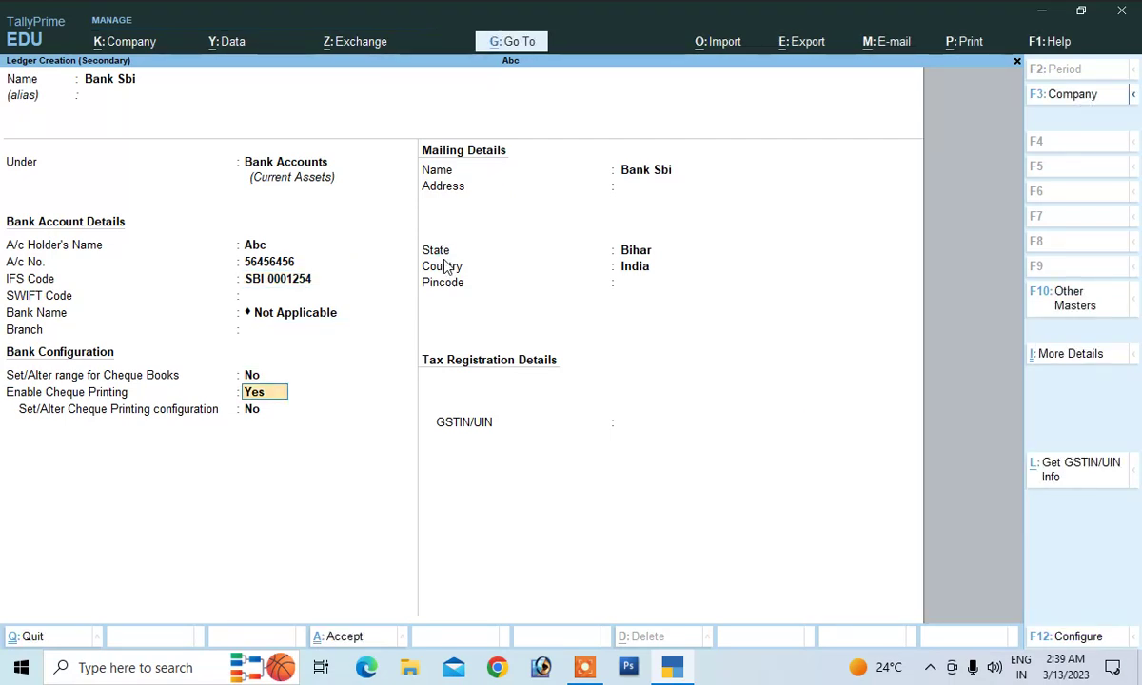
pyautogui.press('Return')
pyautogui.press('Return')
pyautogui.press('Return')
pyautogui.press('Return')
pyautogui.press('Return')
pyautogui.press('Return')
pyautogui.press('Return')
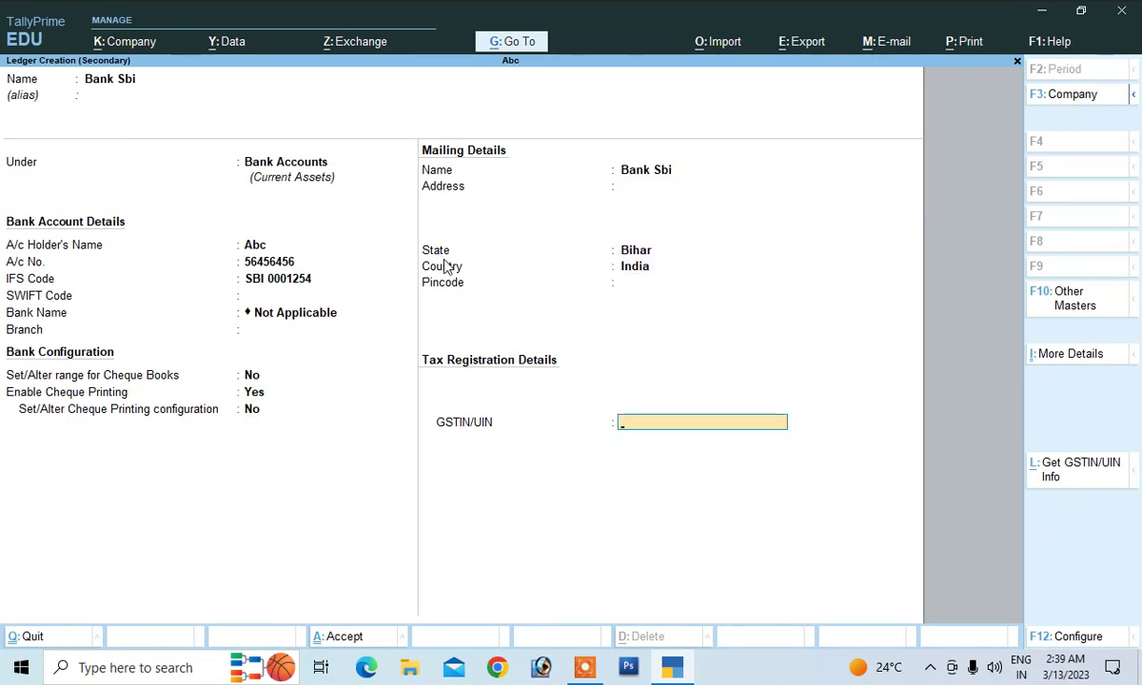
pyautogui.press('Return')
pyautogui.press('Return')
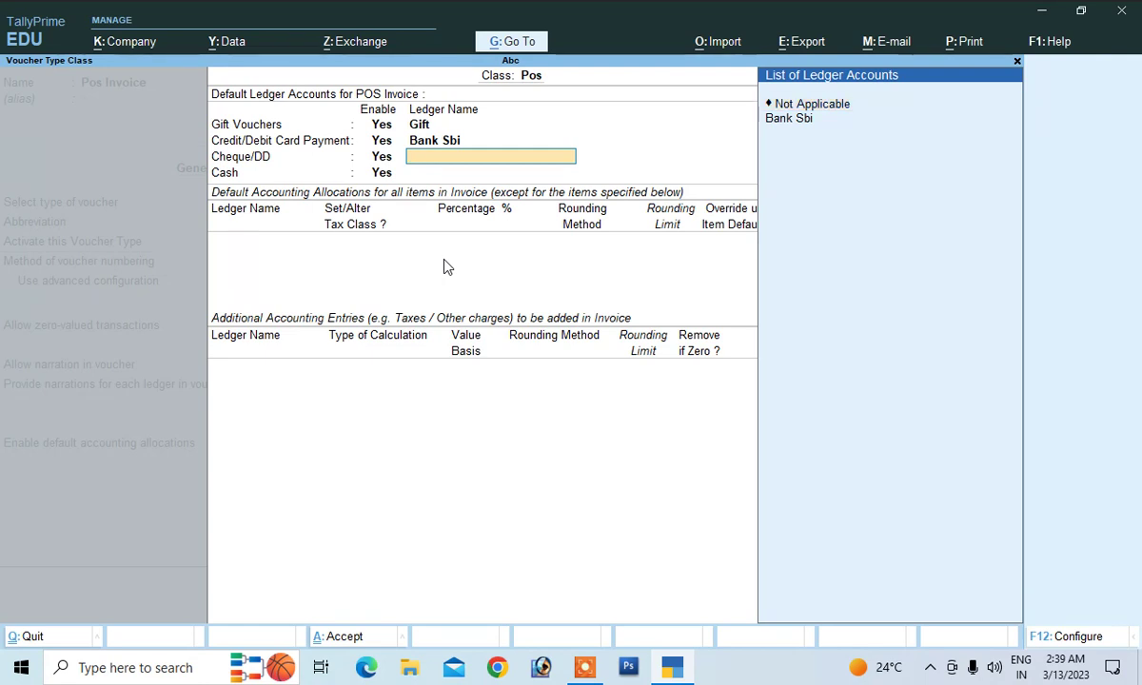
# Assign Bank Sbi to Cheque/DD payments and Cash to cash payments
pyautogui.press('Down')
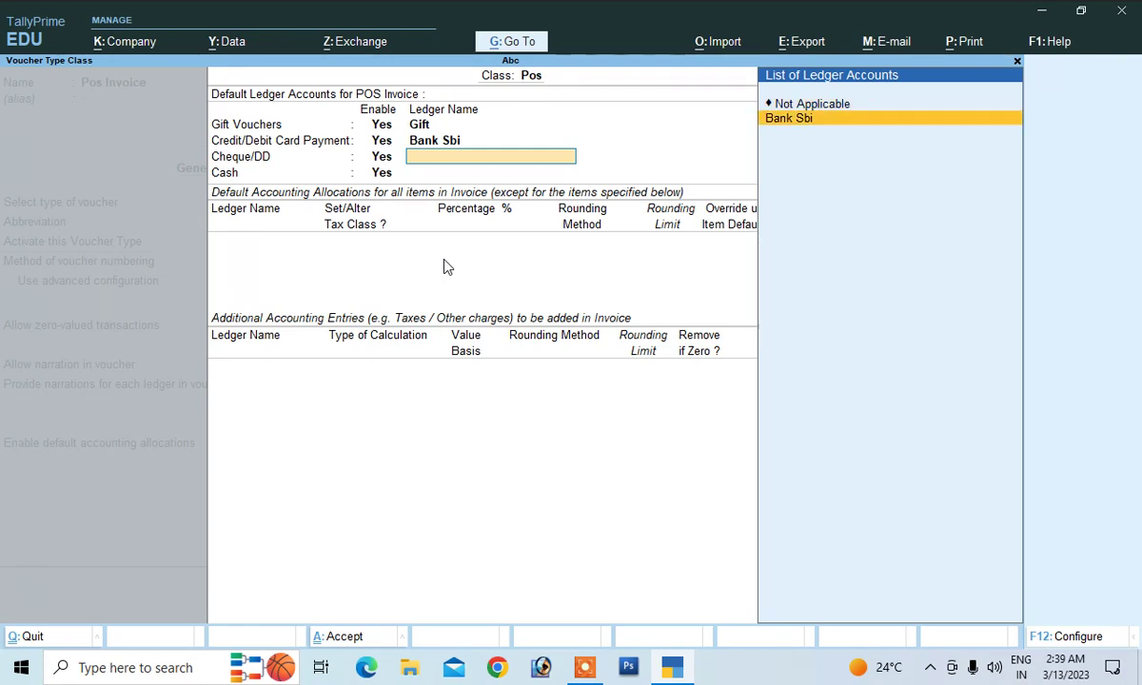
pyautogui.press('Return')
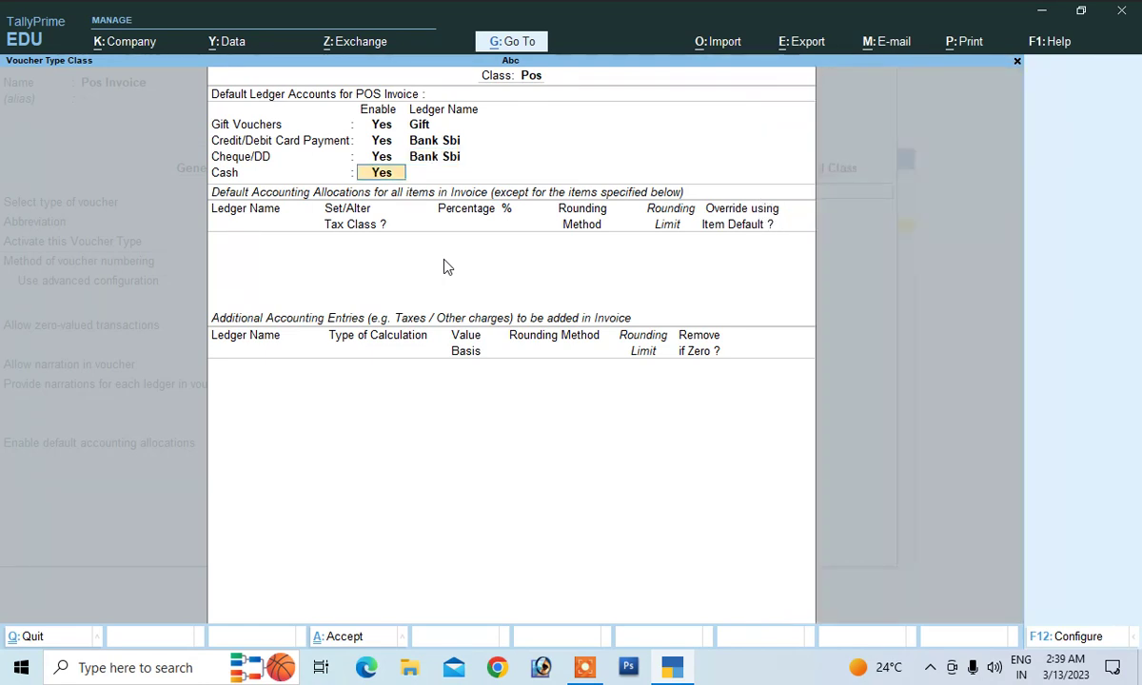
pyautogui.press('Return')
pyautogui.press('Down')
pyautogui.press('Return')
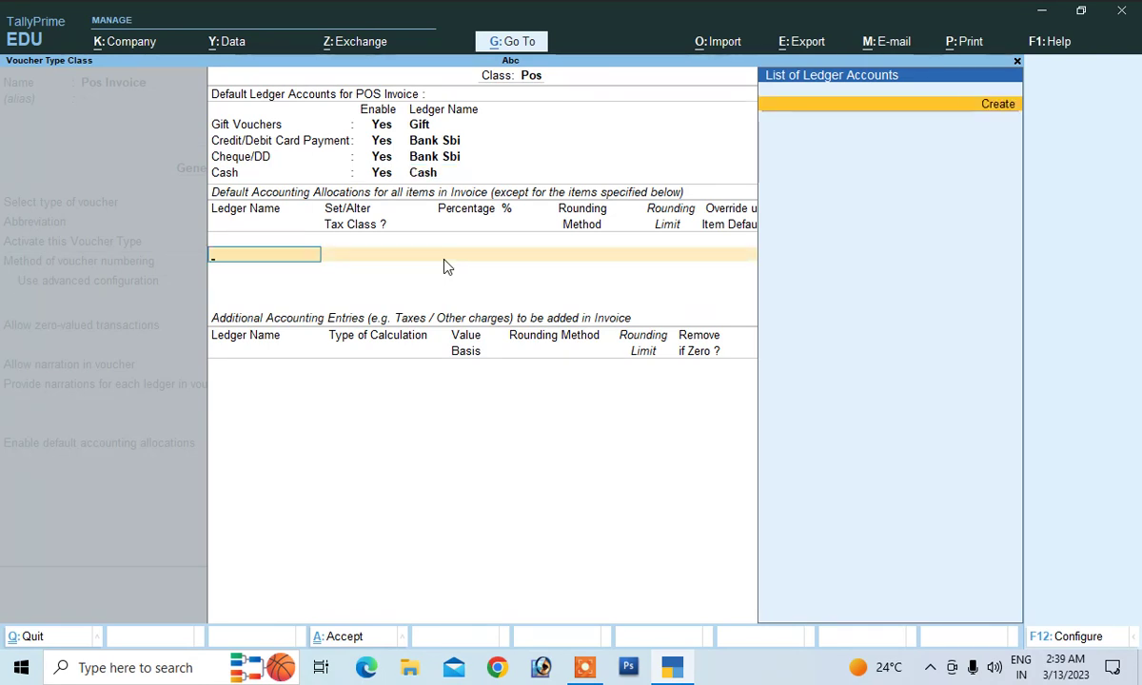
pyautogui.hotkey('alt', 'c')
# Create ledger Sales under Sales Accounts with a Goods description and HSN 458
pyautogui.write('Sales')
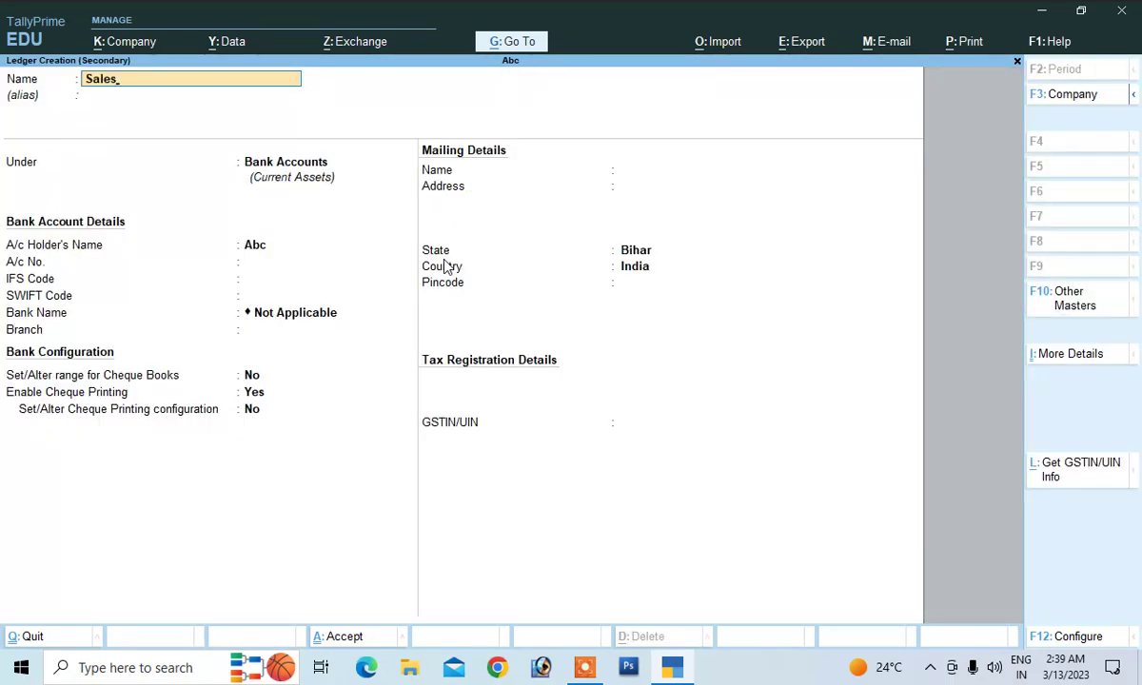
pyautogui.press('Return')
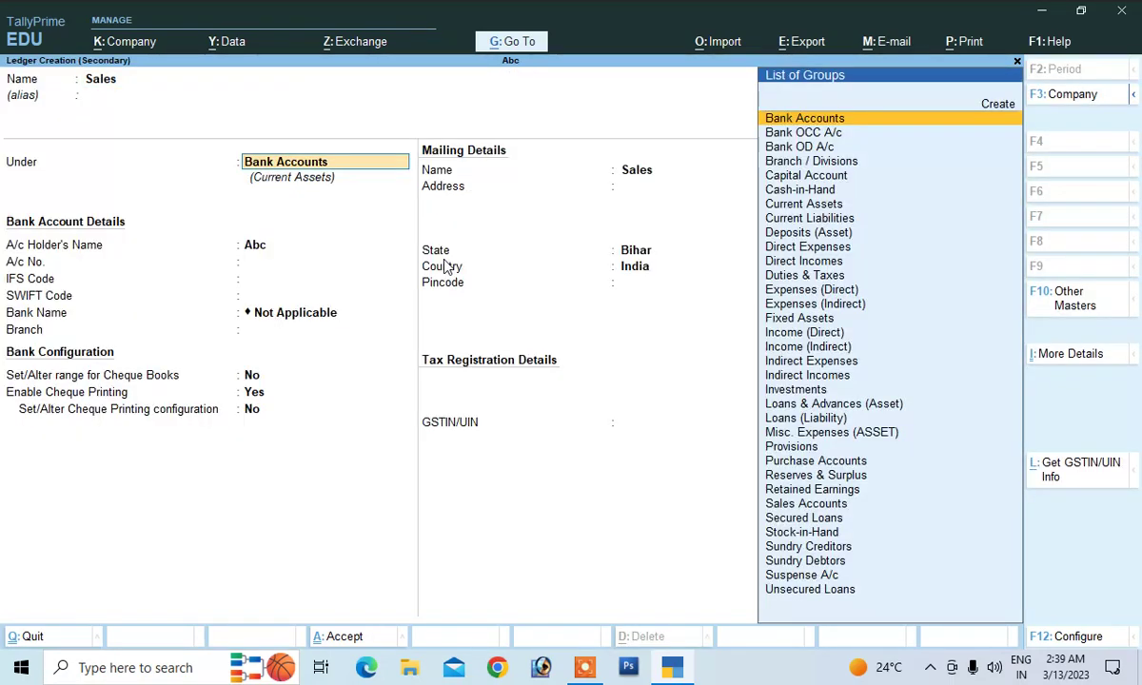
pyautogui.write('S')
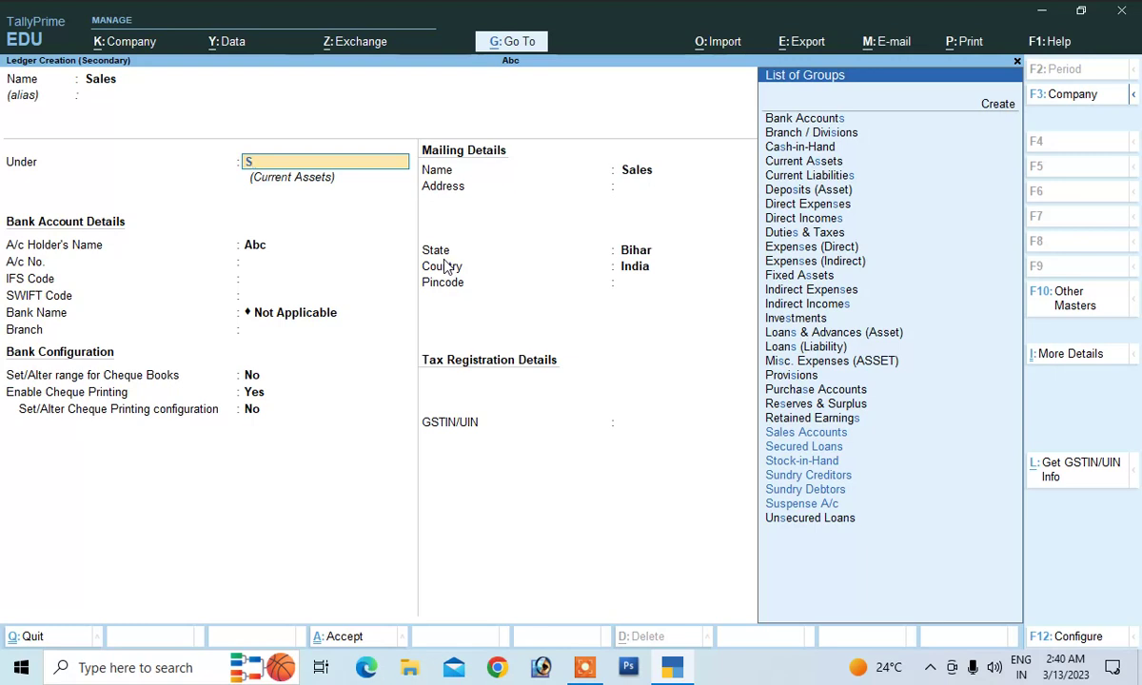
pyautogui.write('a')
pyautogui.press('Return')
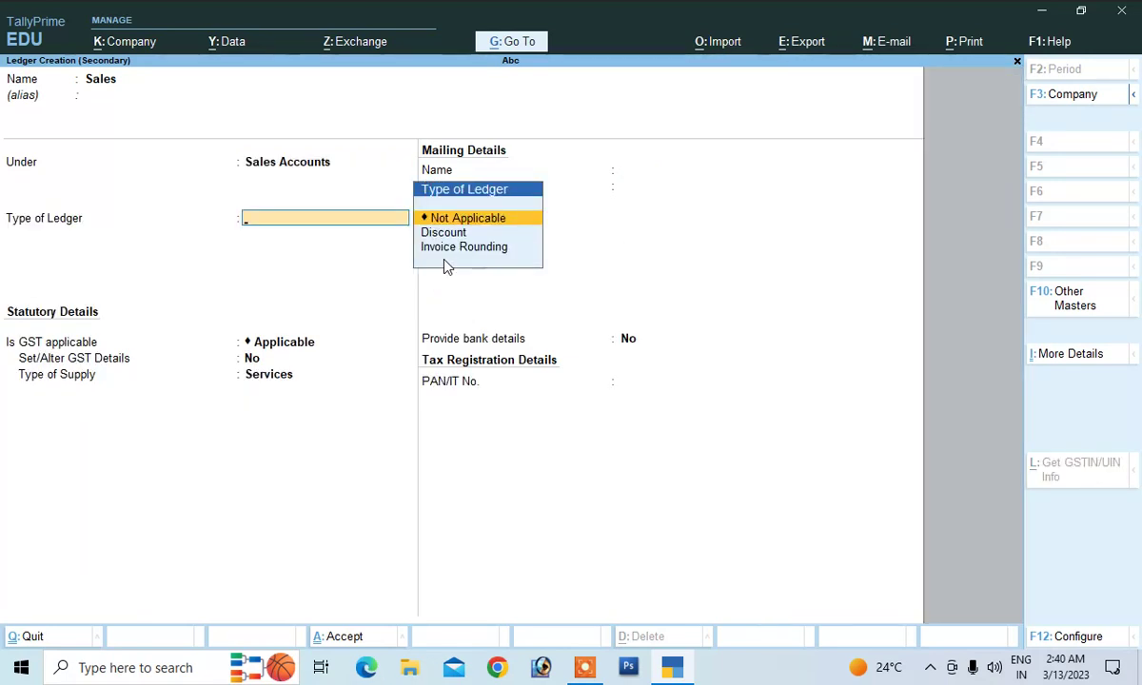
pyautogui.press('Return')
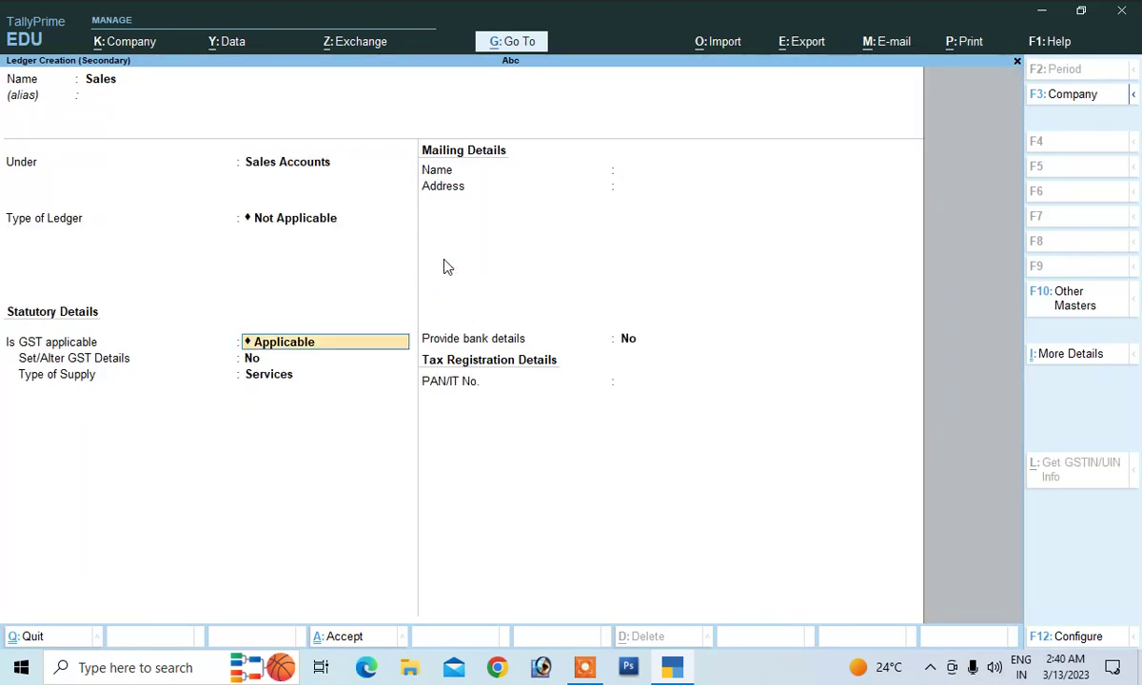
pyautogui.press('Return')
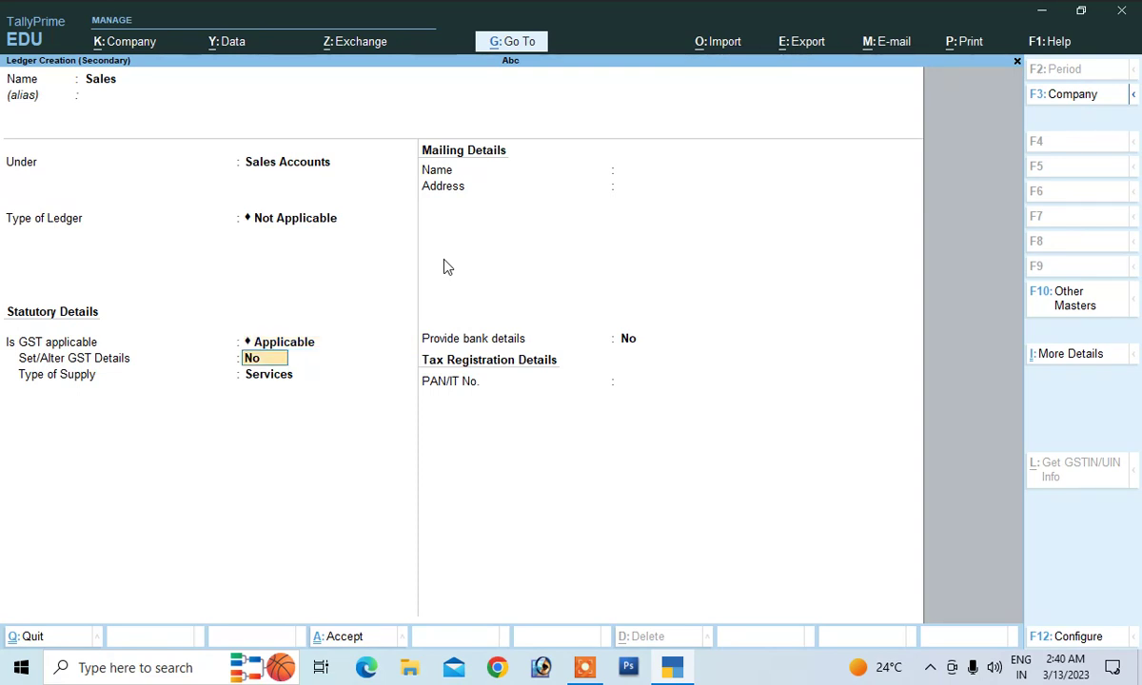
pyautogui.write('y')
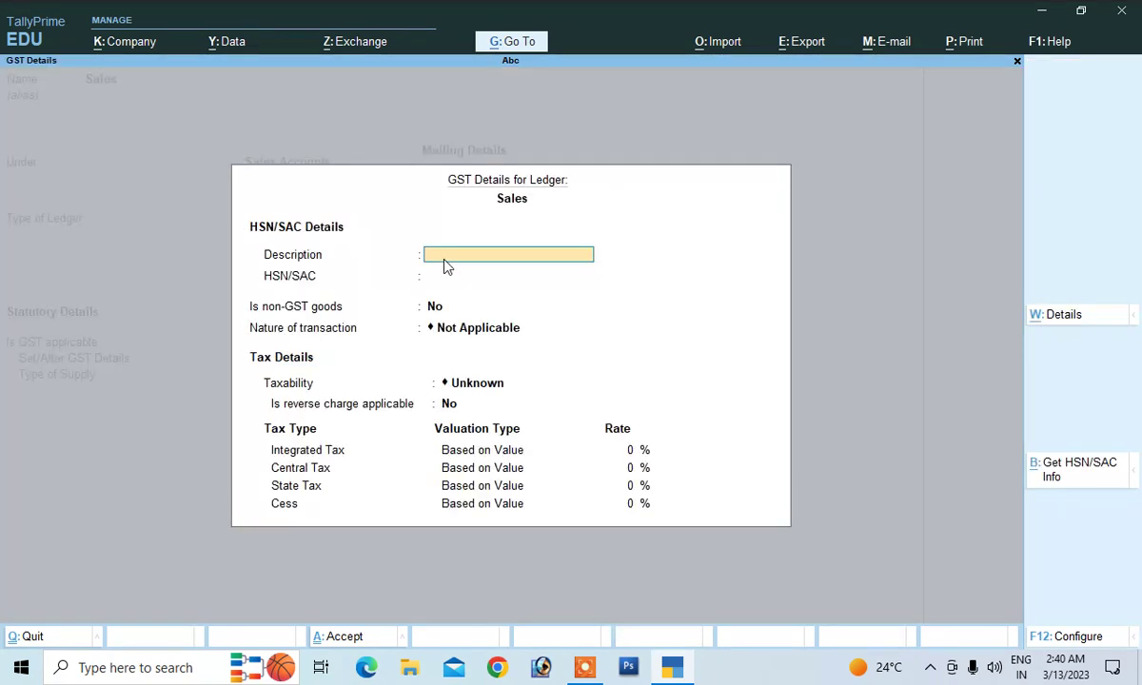
pyautogui.write('Gg')
pyautogui.write('oods')
pyautogui.press('Return')
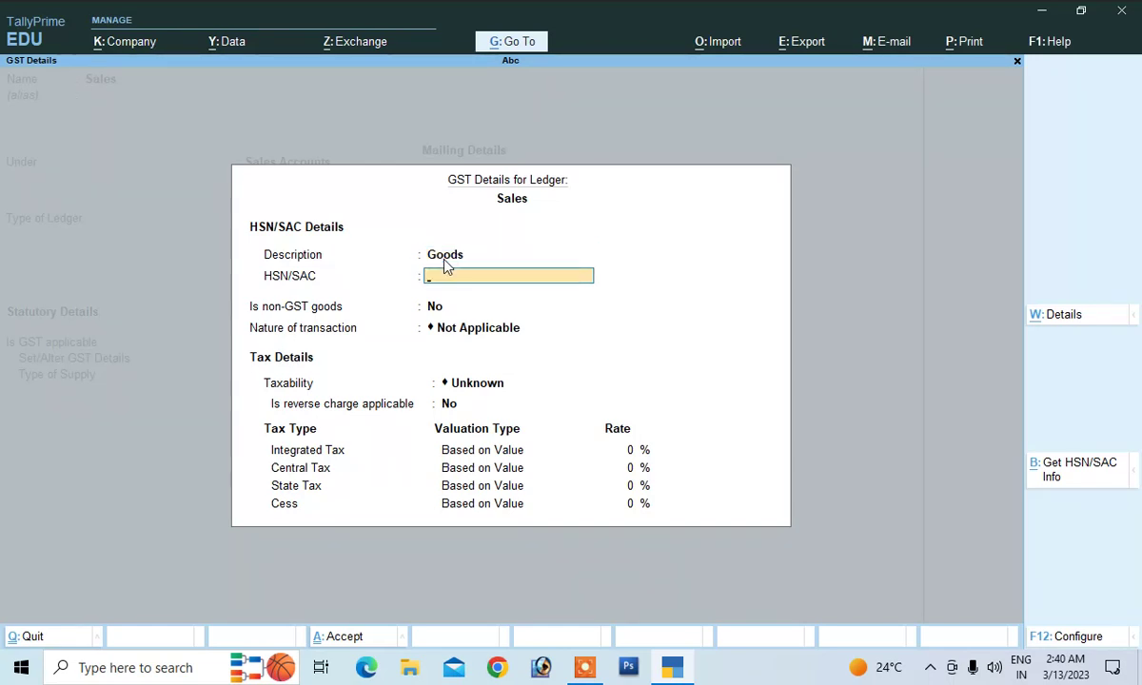
pyautogui.write('458')
pyautogui.press('Return')
pyautogui.press('Return')
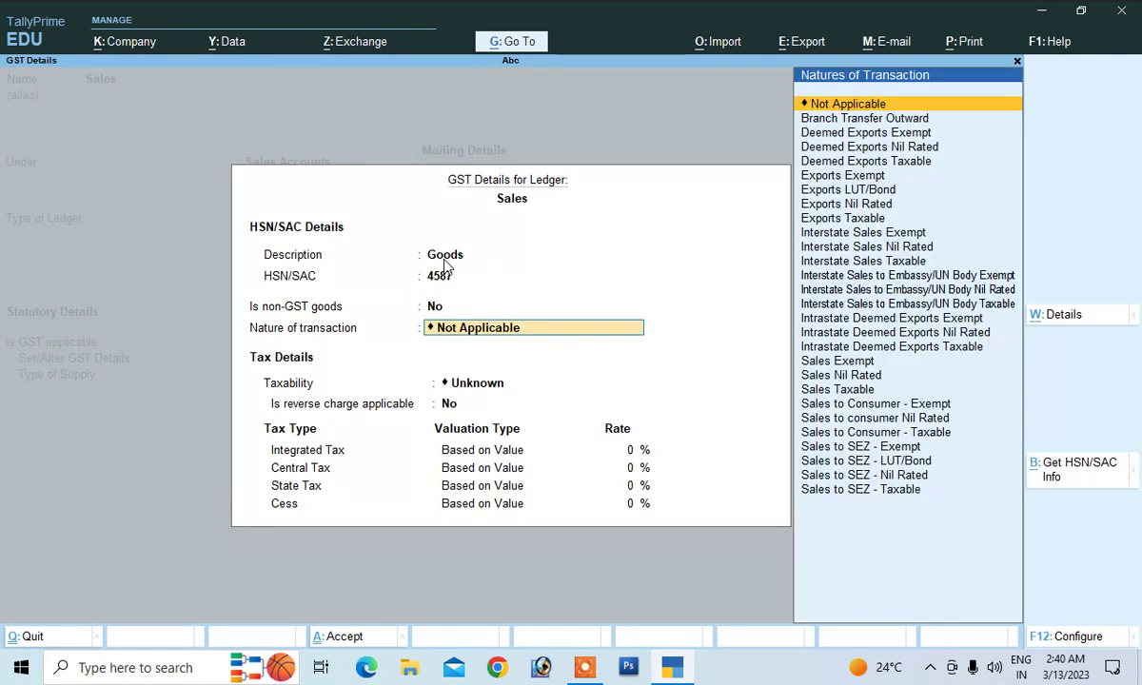
# Set Sales Taxable, 18% IGST and Goods supply, save, and allocate Sales at 100%
pyautogui.press('Down')
pyautogui.press('Down')
pyautogui.press('Down')
pyautogui.press('Down')
pyautogui.press('Down')
pyautogui.press('Down')
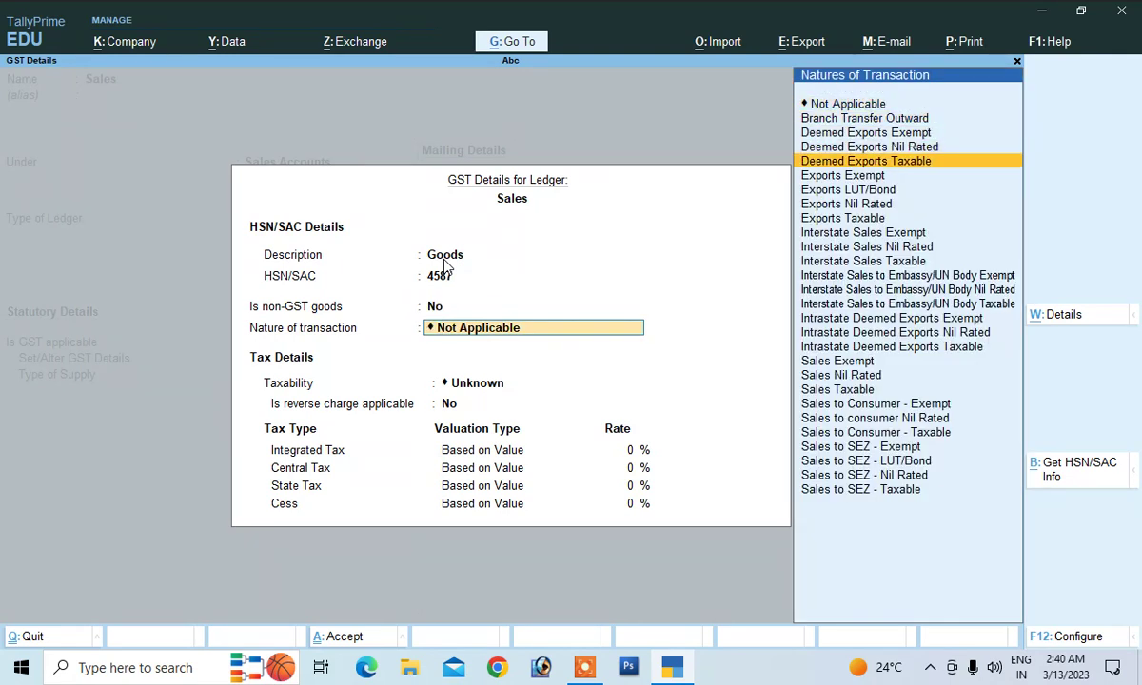
pyautogui.press('Down')
pyautogui.press('Down')
pyautogui.press('Down')
pyautogui.press('Down')
pyautogui.press('Down')
pyautogui.press('Down')
pyautogui.press('Down')
pyautogui.press('Down')
pyautogui.press('Down')
pyautogui.press('Down')
pyautogui.press('Down')
pyautogui.press('Down')
pyautogui.press('Down')
pyautogui.press('Down')
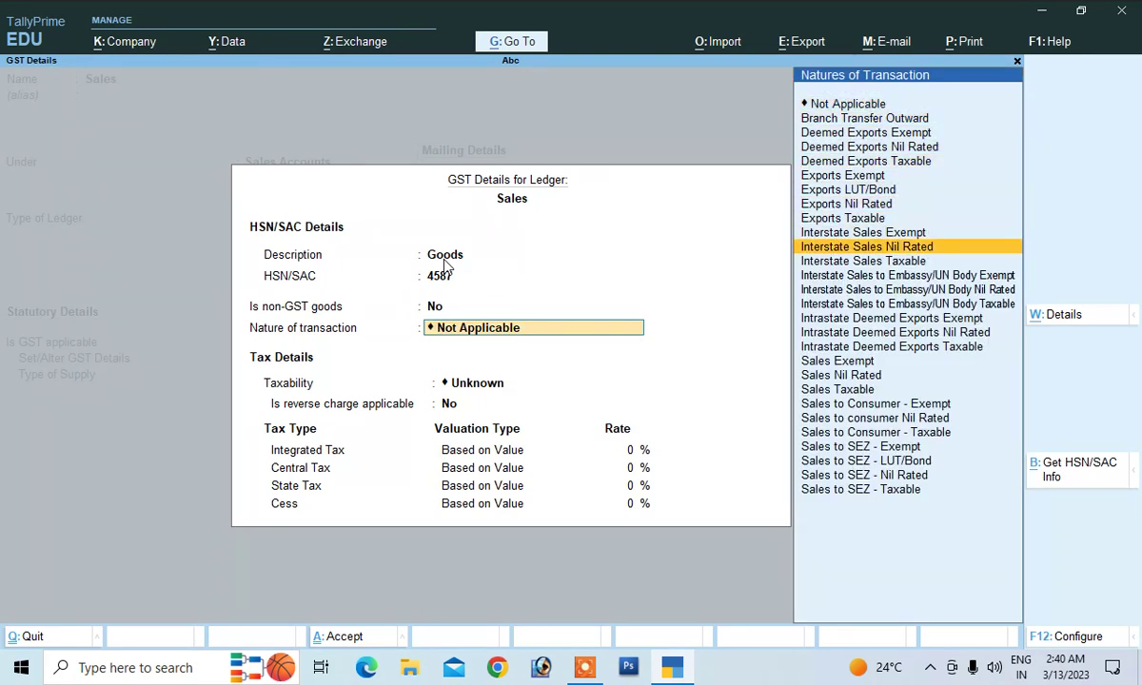
pyautogui.press('Return')
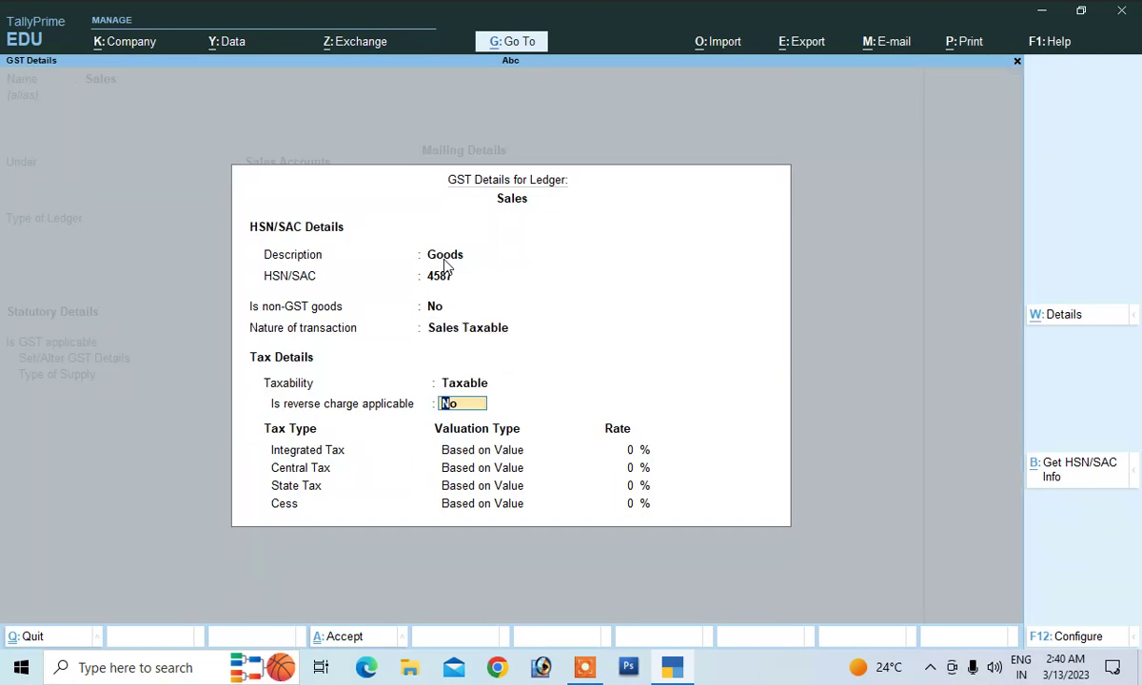
pyautogui.press('Return')
pyautogui.write('18')
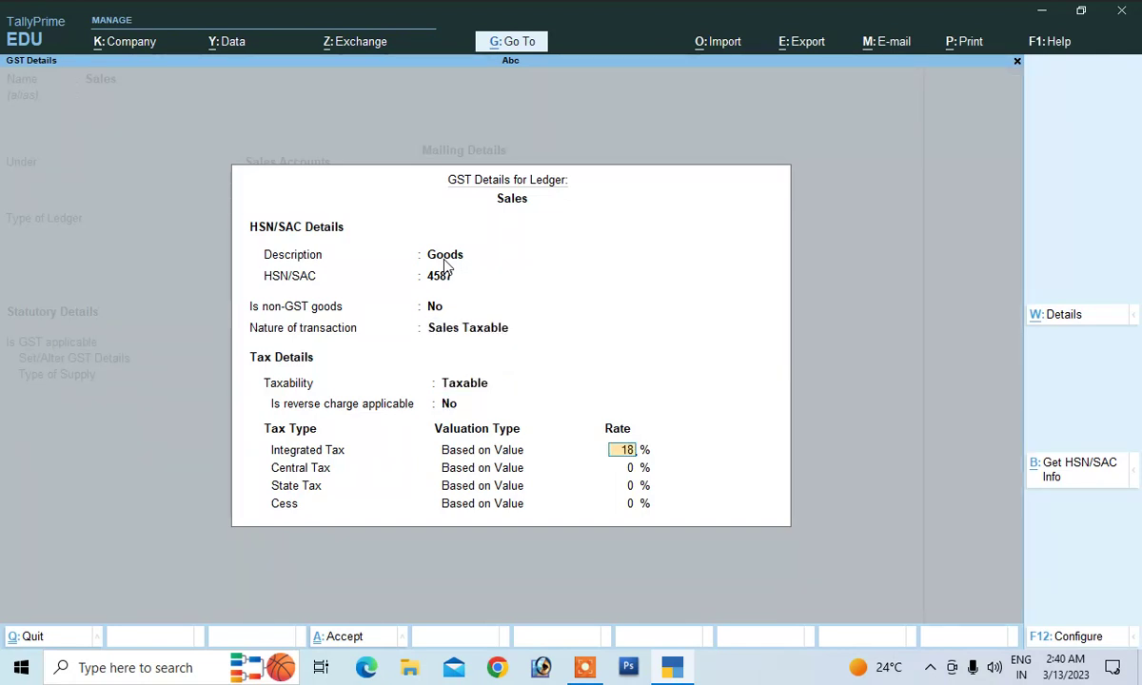
pyautogui.press('Return')
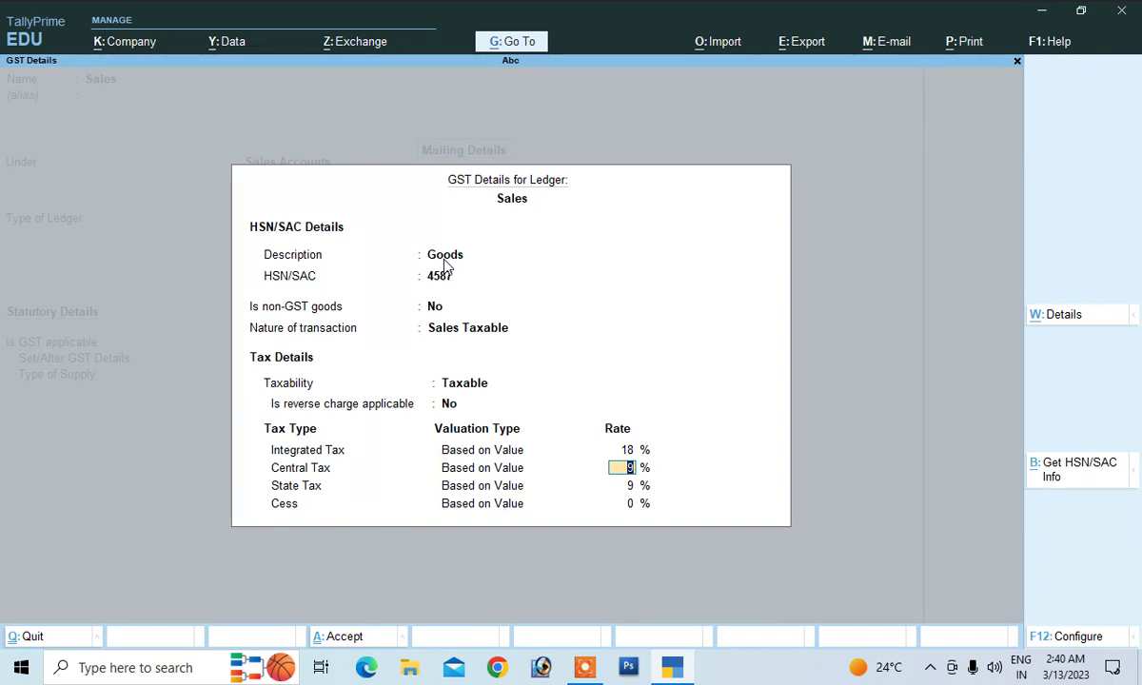
pyautogui.press('Return')
pyautogui.press('Return')
pyautogui.press('Return')
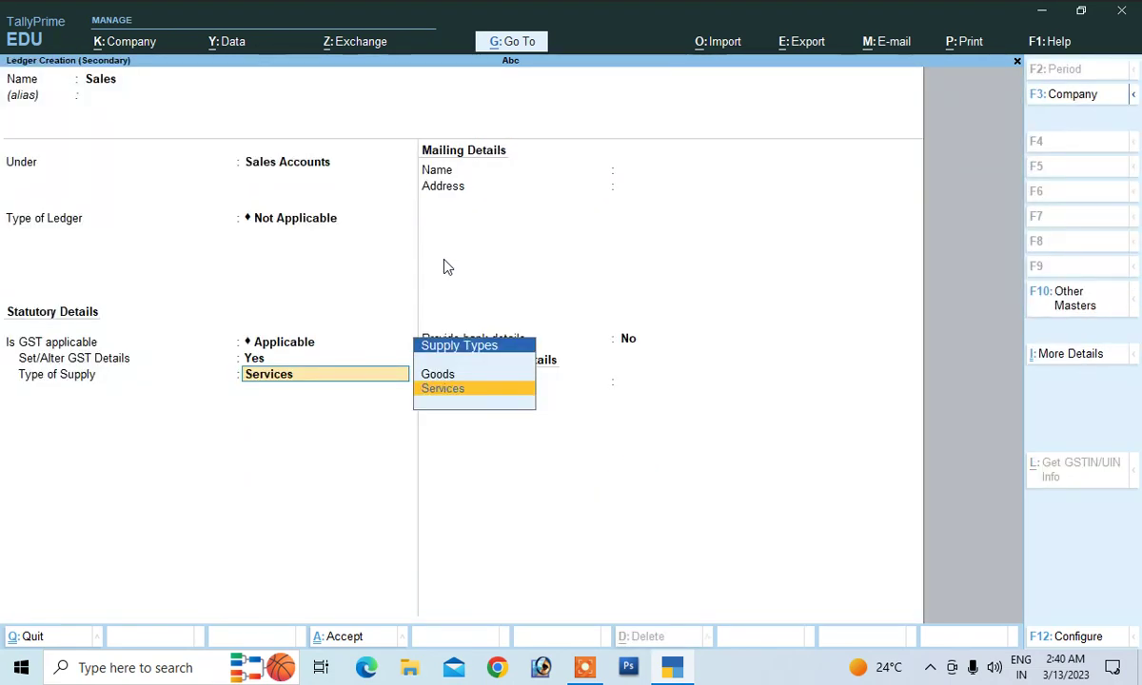
pyautogui.press('Up')
pyautogui.press('Return')
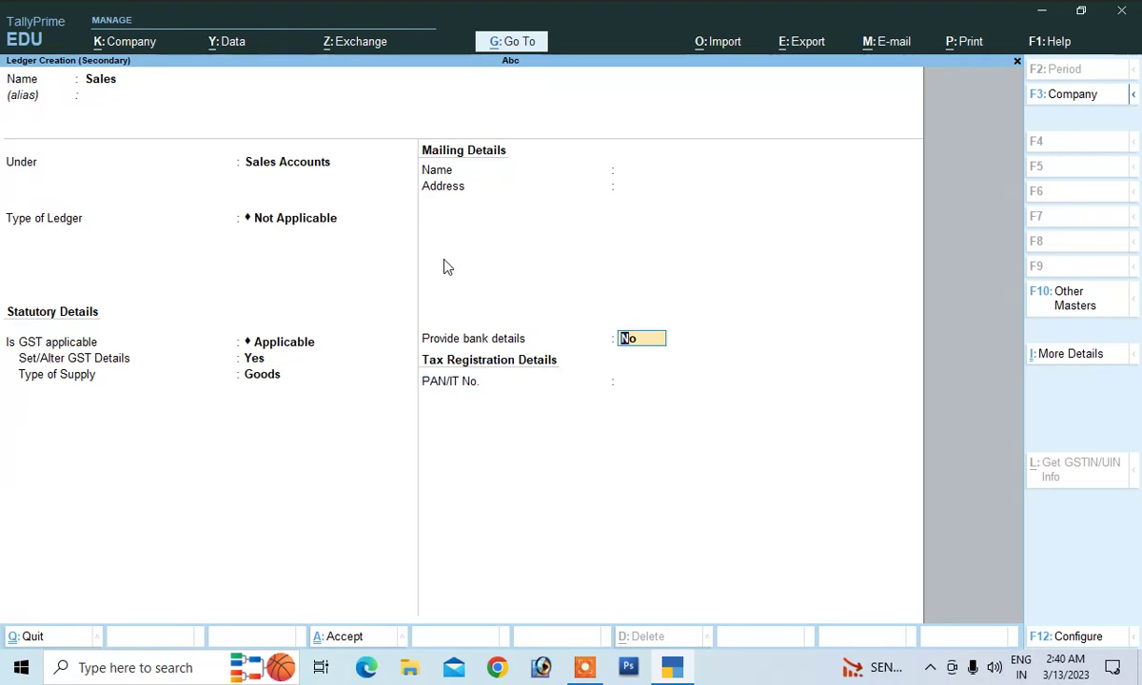
pyautogui.press('Return')
pyautogui.press('Return')
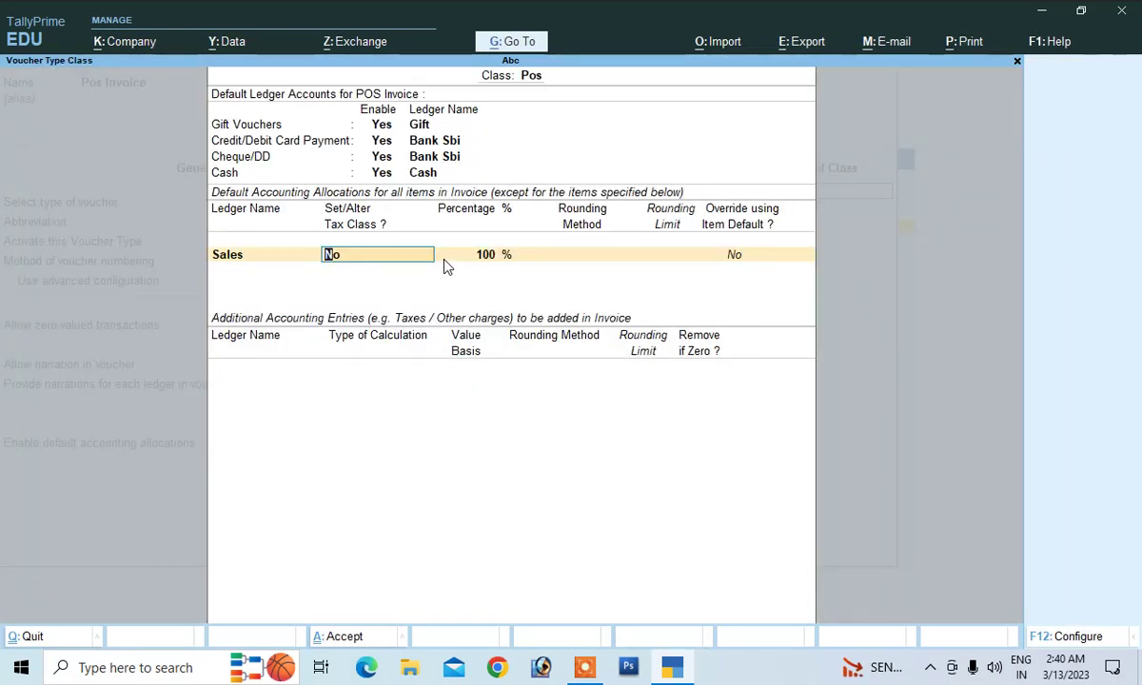
pyautogui.press('Return')
pyautogui.press('Return')
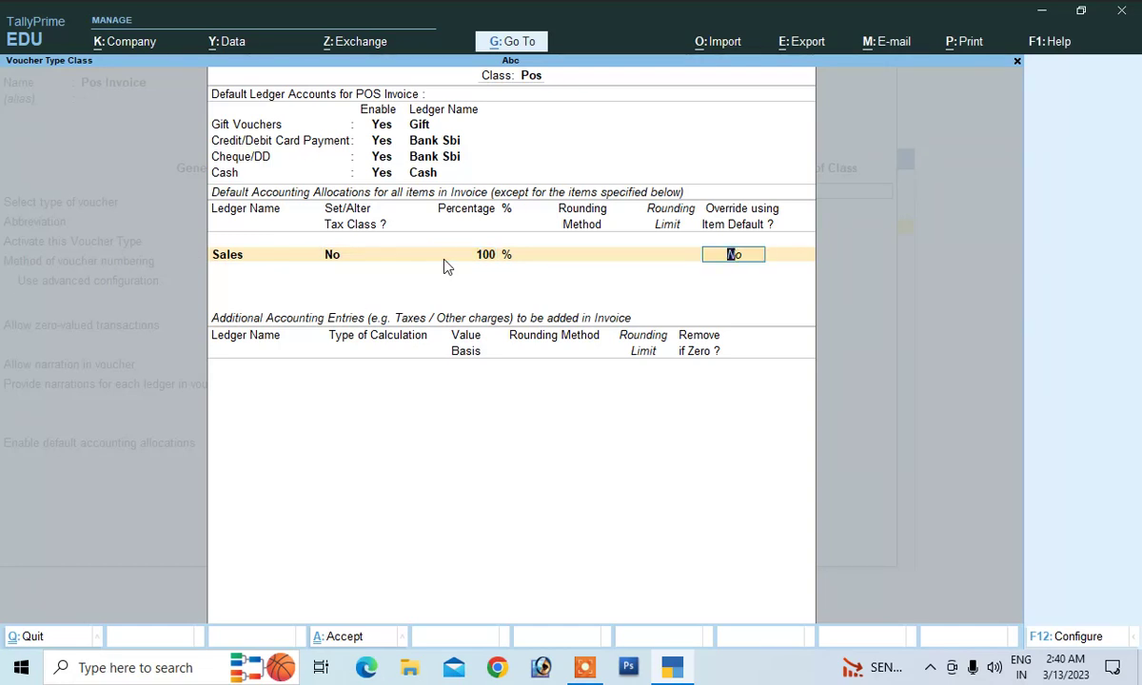
pyautogui.press('Return')
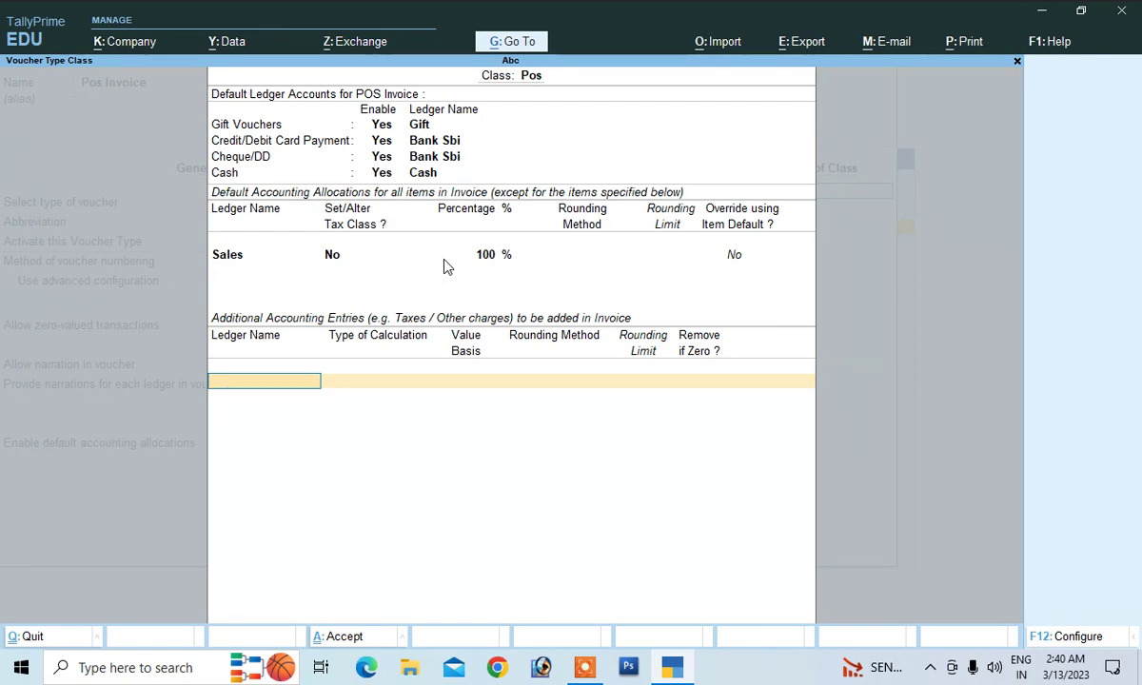
# Name a new tax ledger 'Output Cgst @9%'
pyautogui.hotkey('alt', 'c')
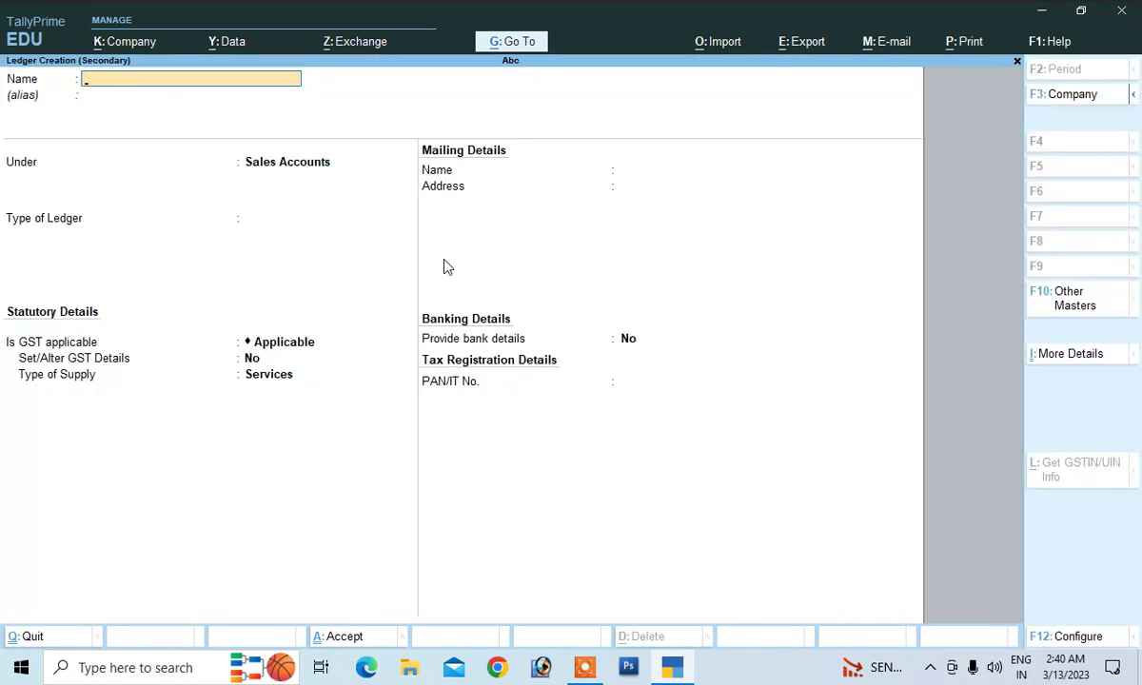
pyautogui.write('Outpu')
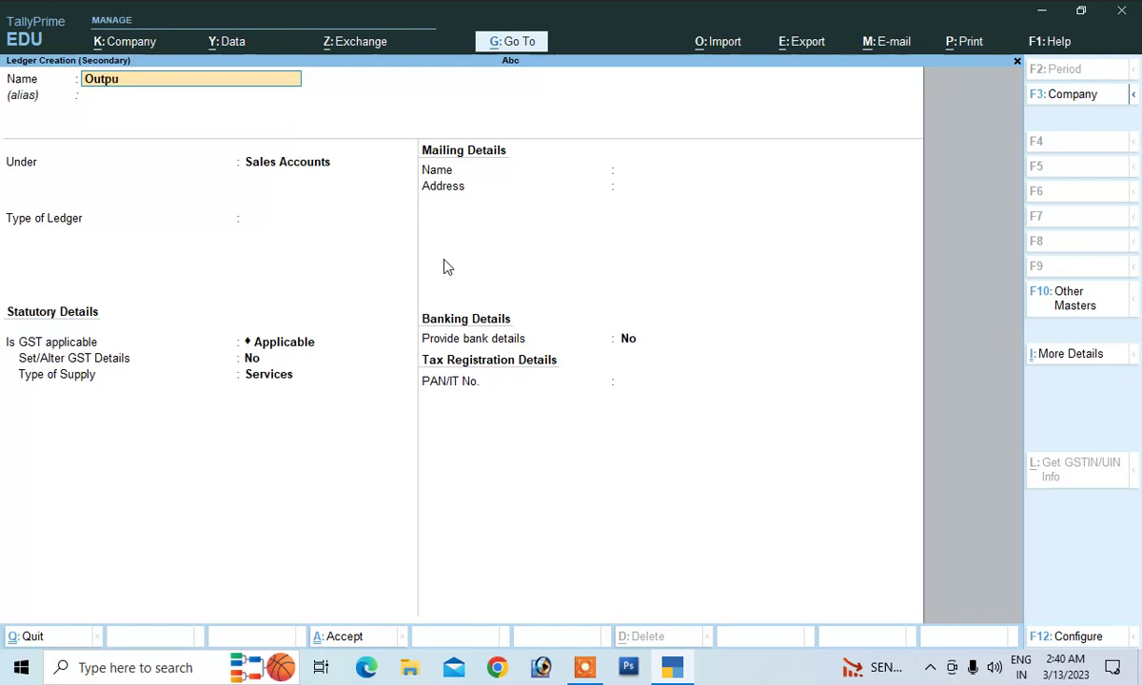
pyautogui.write('t chg')
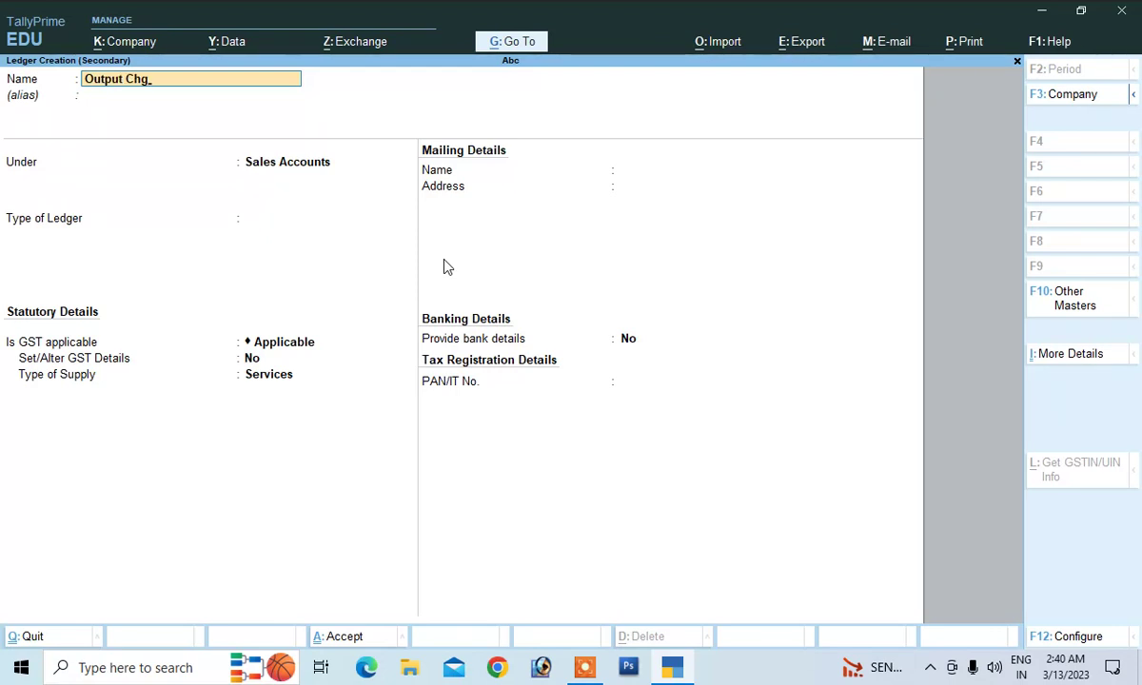
pyautogui.press('BackSpace')
pyautogui.press('BackSpace')
pyautogui.write('gst @9')
pyautogui.press('BackSpace')
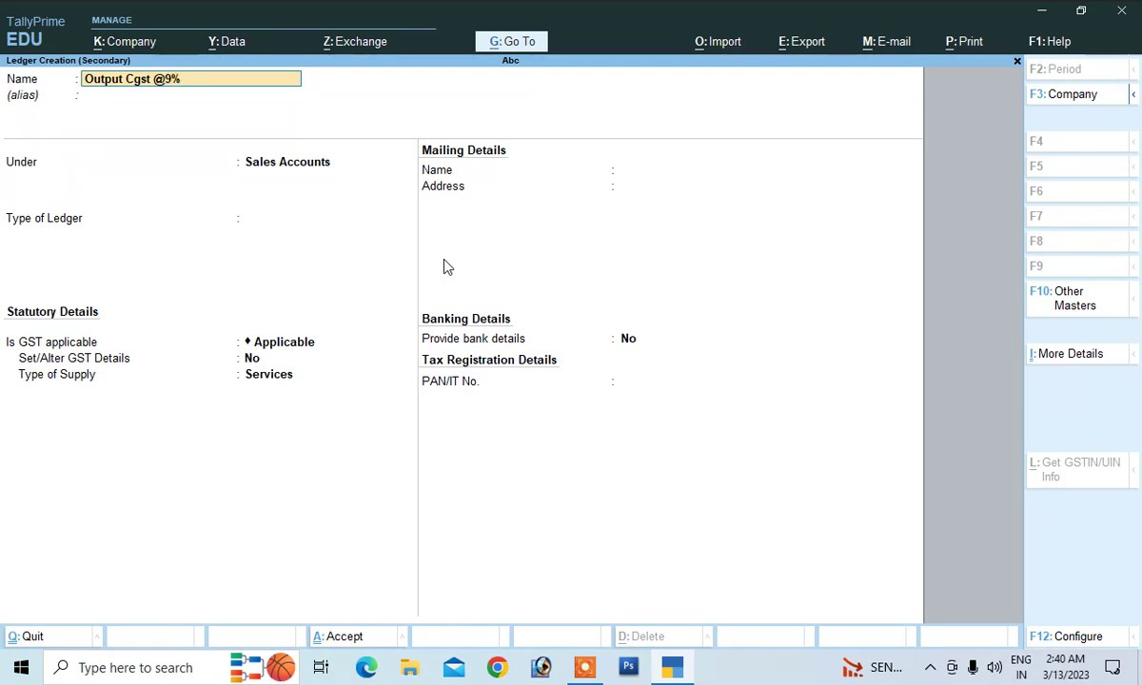
pyautogui.press('Return')
# Place it under Duties & Taxes as GST Central Tax at 9% with Normal Rounding, and save
pyautogui.press('Return')
pyautogui.write('D')
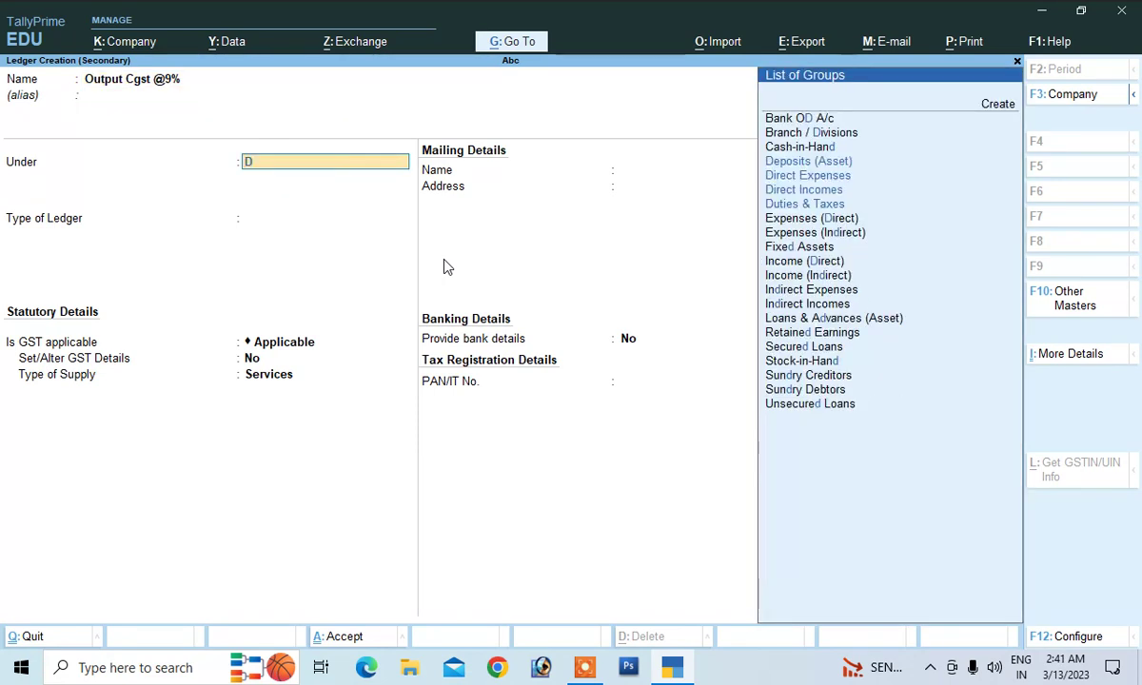
pyautogui.press('Down')
pyautogui.press('Down')
pyautogui.press('Down')
pyautogui.press('Return')
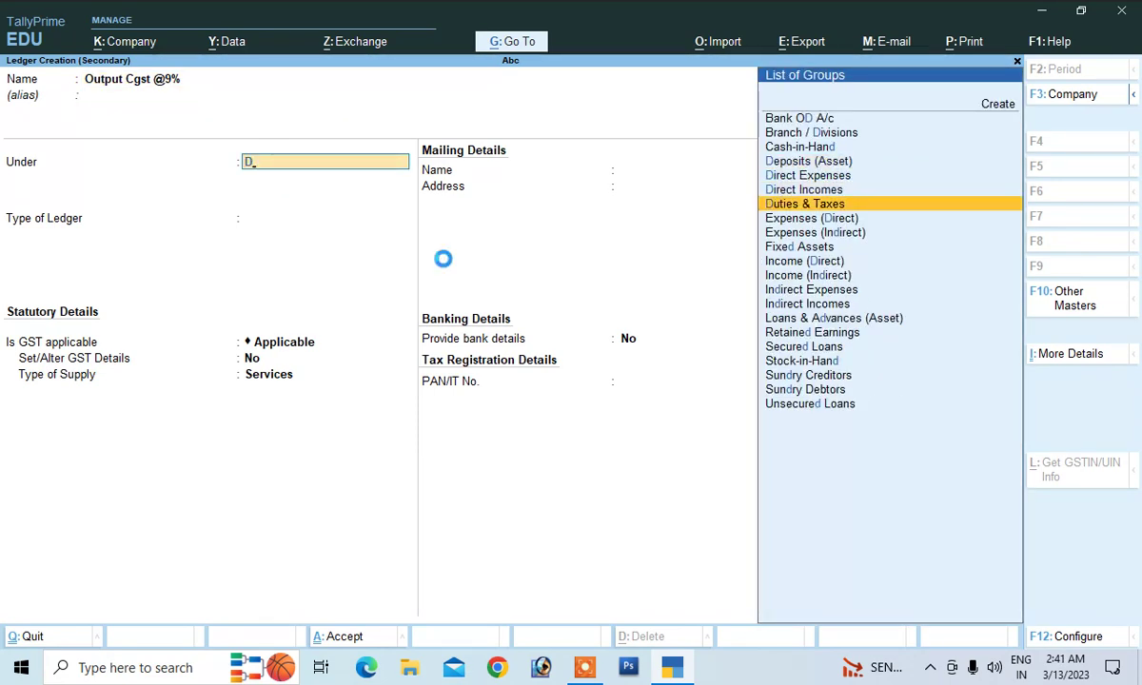
pyautogui.press('Up')
pyautogui.press('Return')
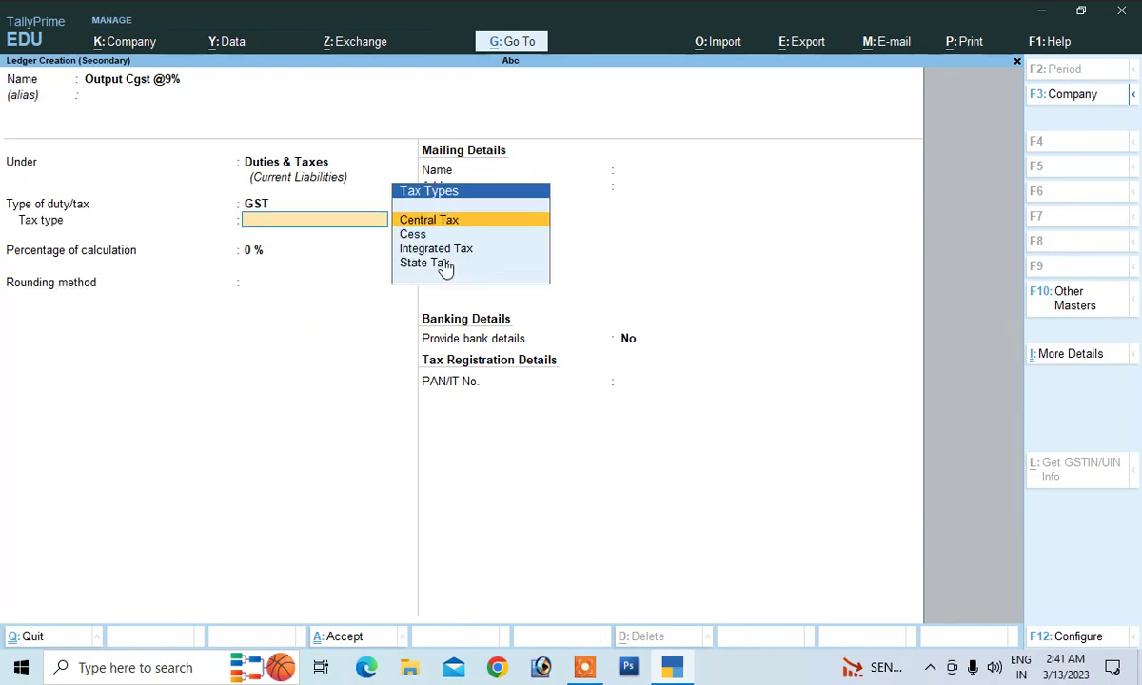
pyautogui.press('Return')
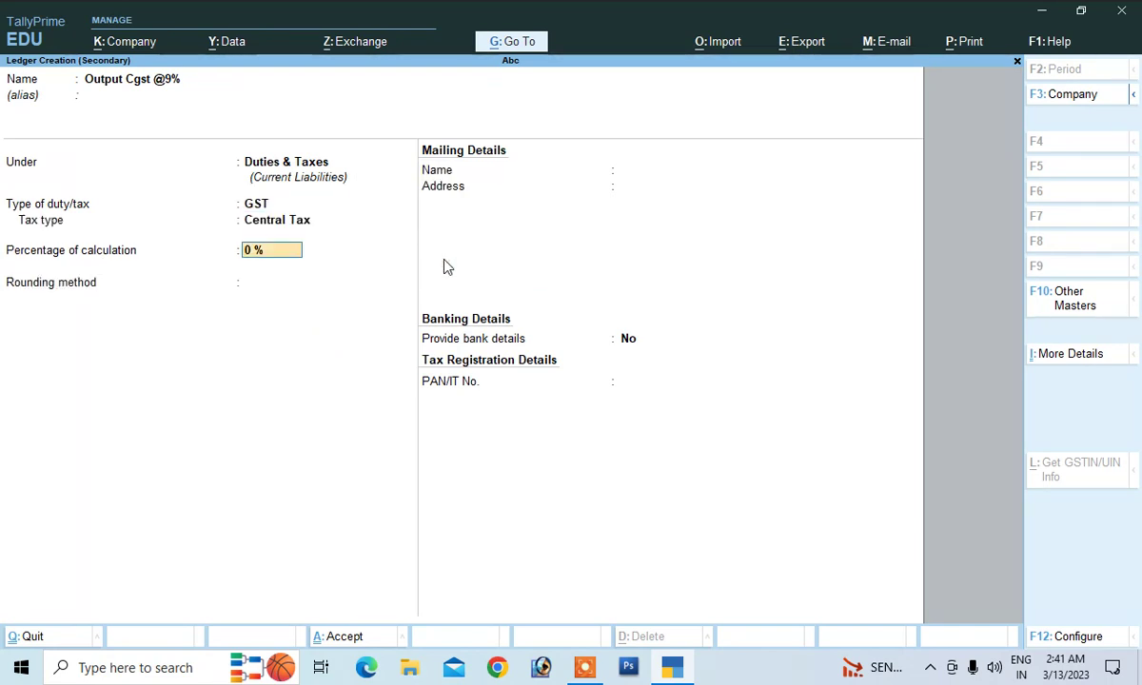
pyautogui.write('9')
pyautogui.press('Return')
pyautogui.press('Down')
pyautogui.press('Down')
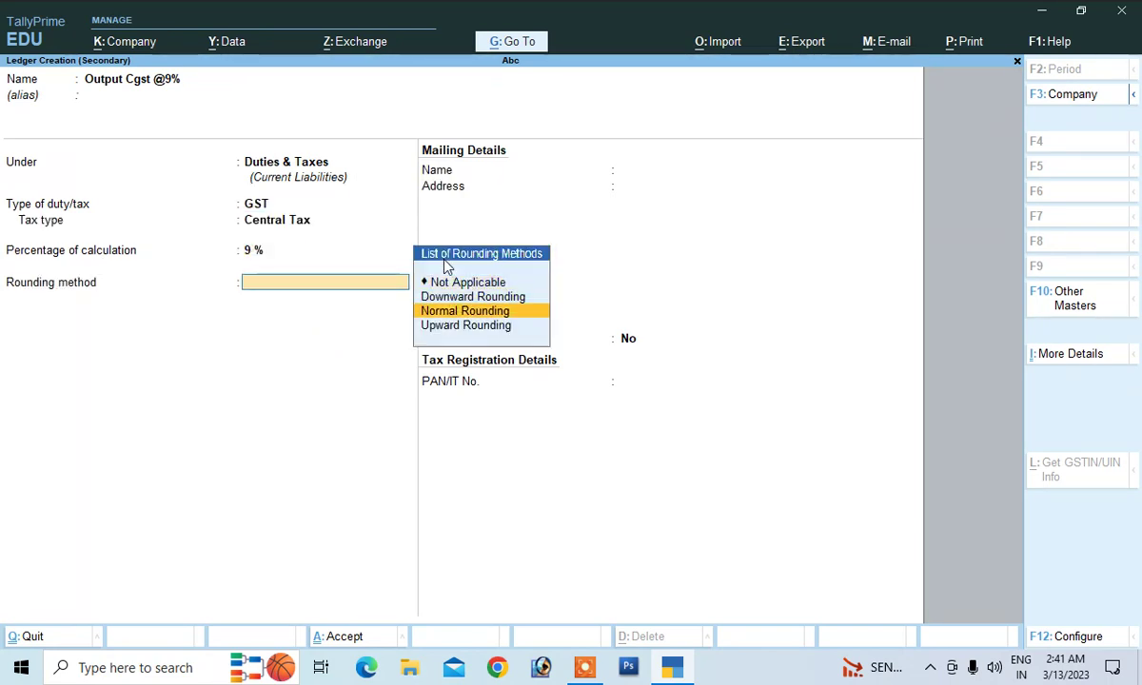
pyautogui.press('Return')
pyautogui.press('Return')
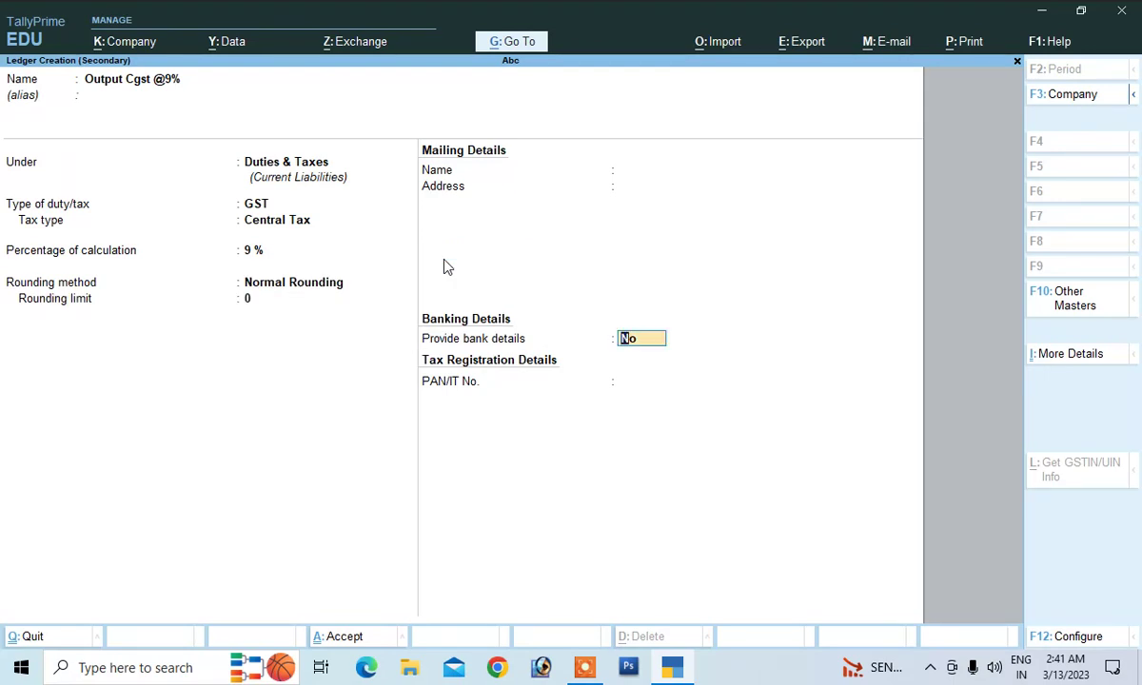
pyautogui.hotkey('ctrl', 'a')
pyautogui.press('Return')
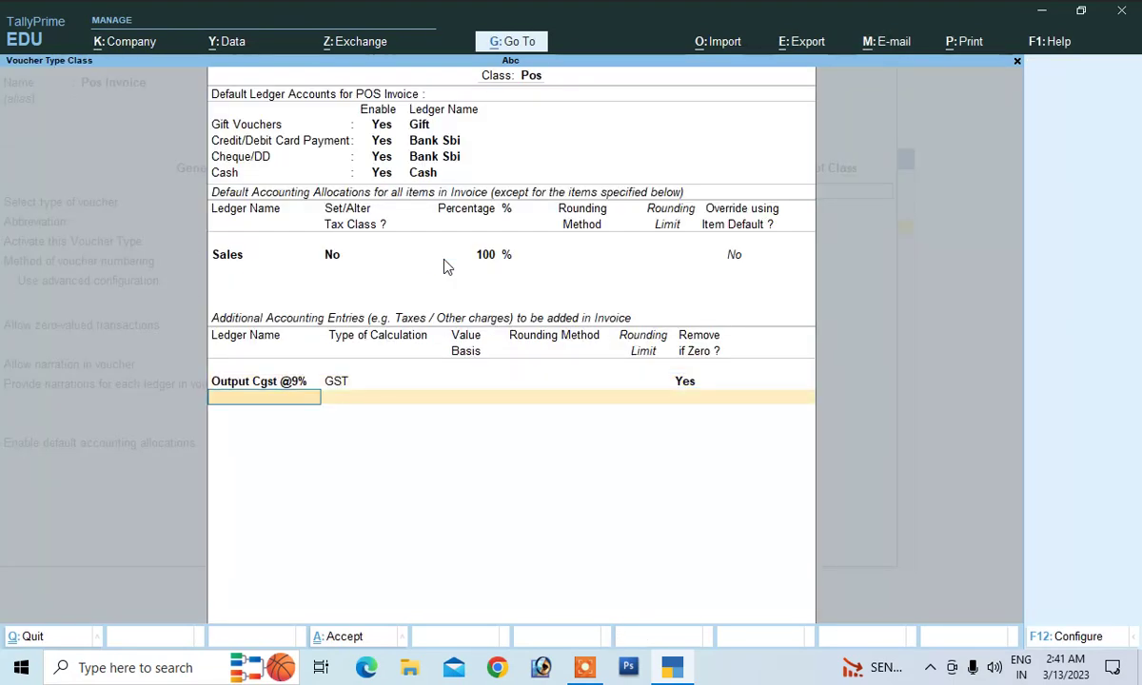
# Create Output Sgst @9% under Duties & Taxes as GST State Tax, 9%, Normal Rounding
pyautogui.hotkey('alt', 'c')
pyautogui.write('O')
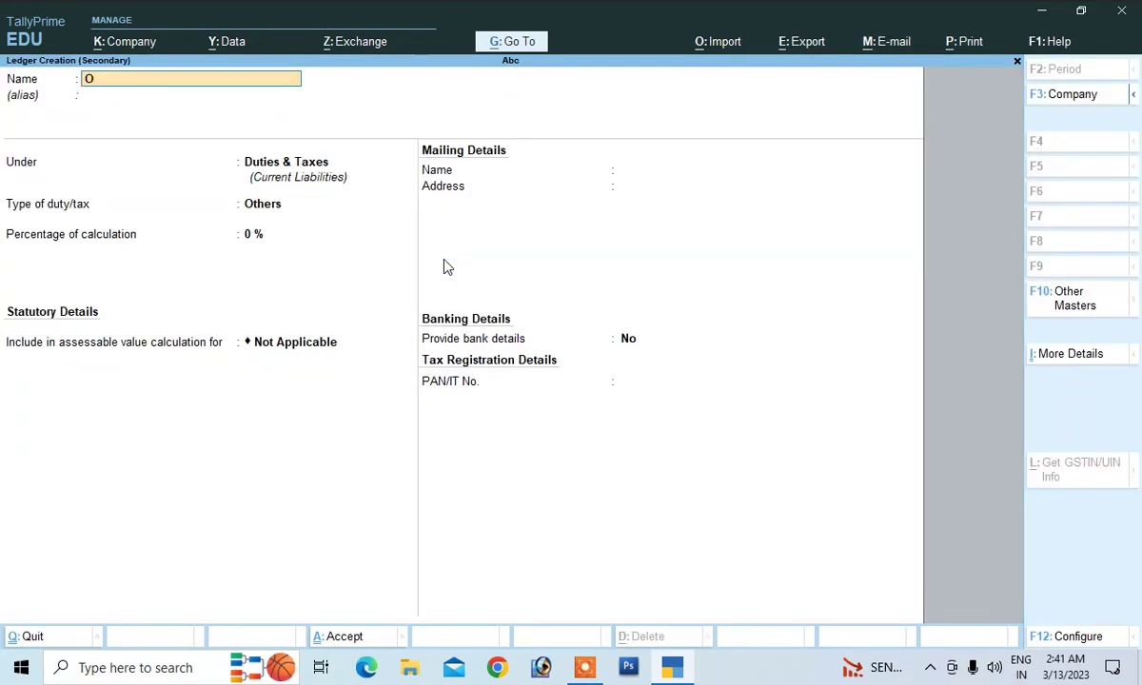
pyautogui.write('utput Sgst @9%')
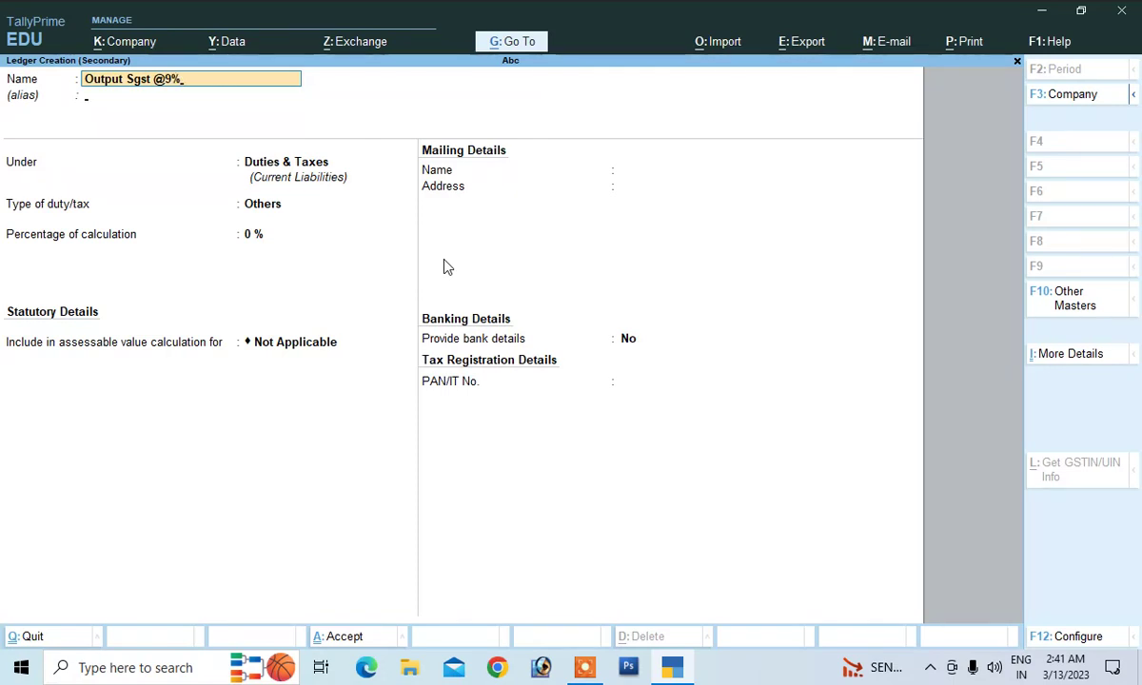
pyautogui.press('Return')
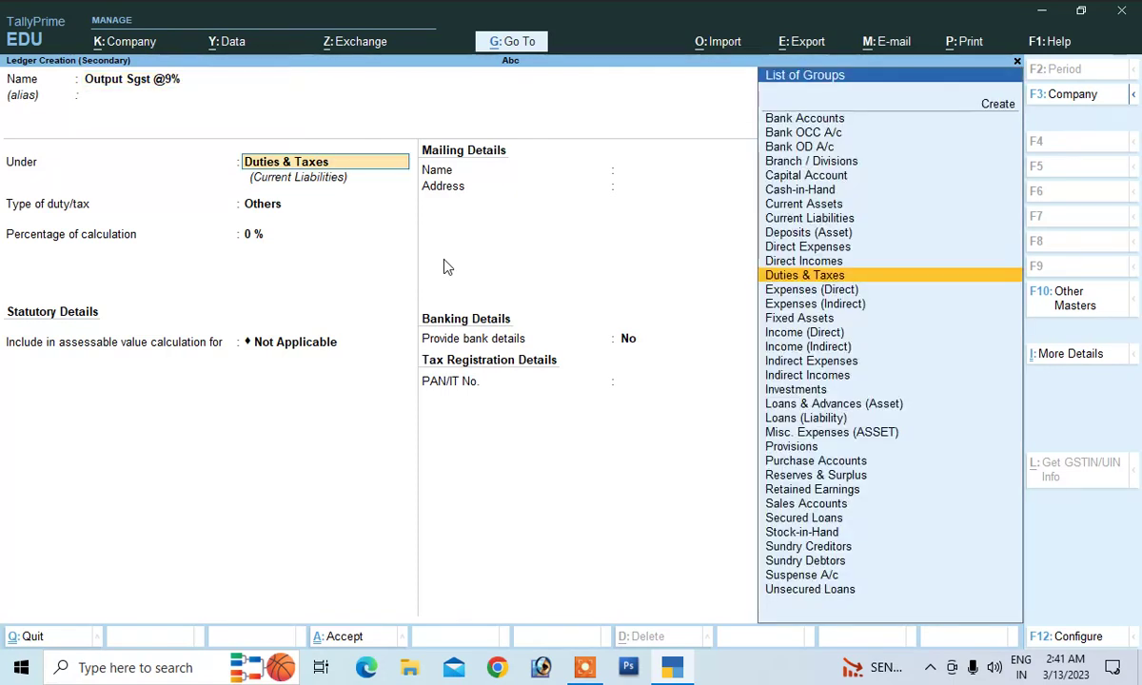
pyautogui.press('Return')
pyautogui.press('Up')
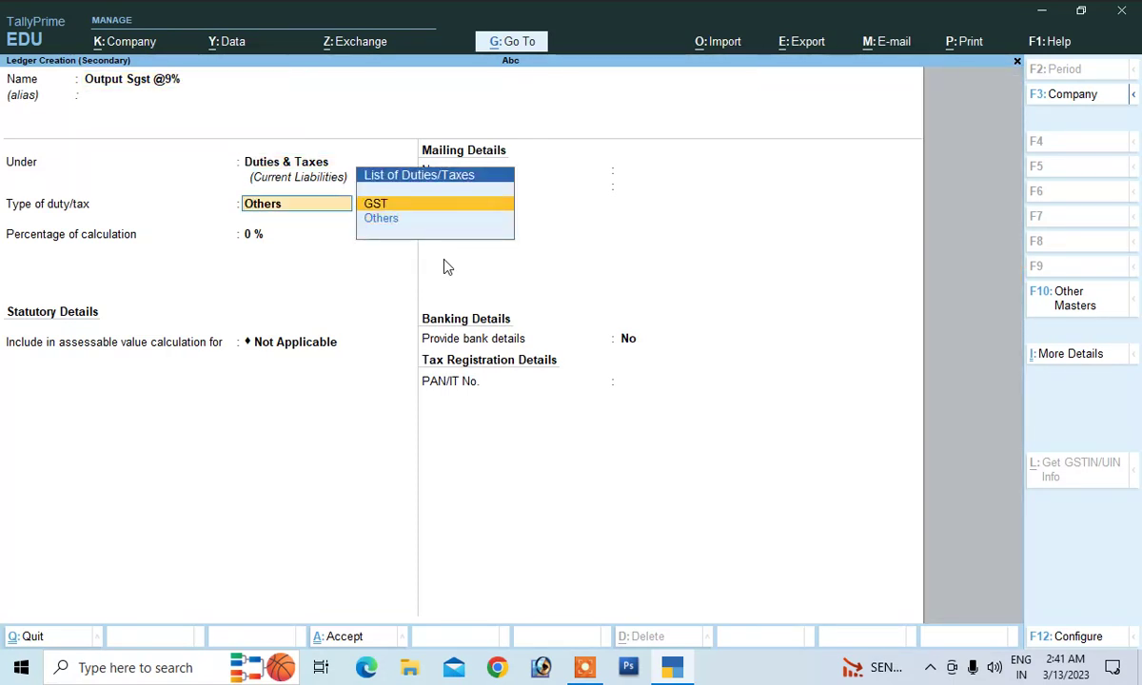
pyautogui.press('Return')
pyautogui.press('Down')
pyautogui.press('Down')
pyautogui.press('Down')
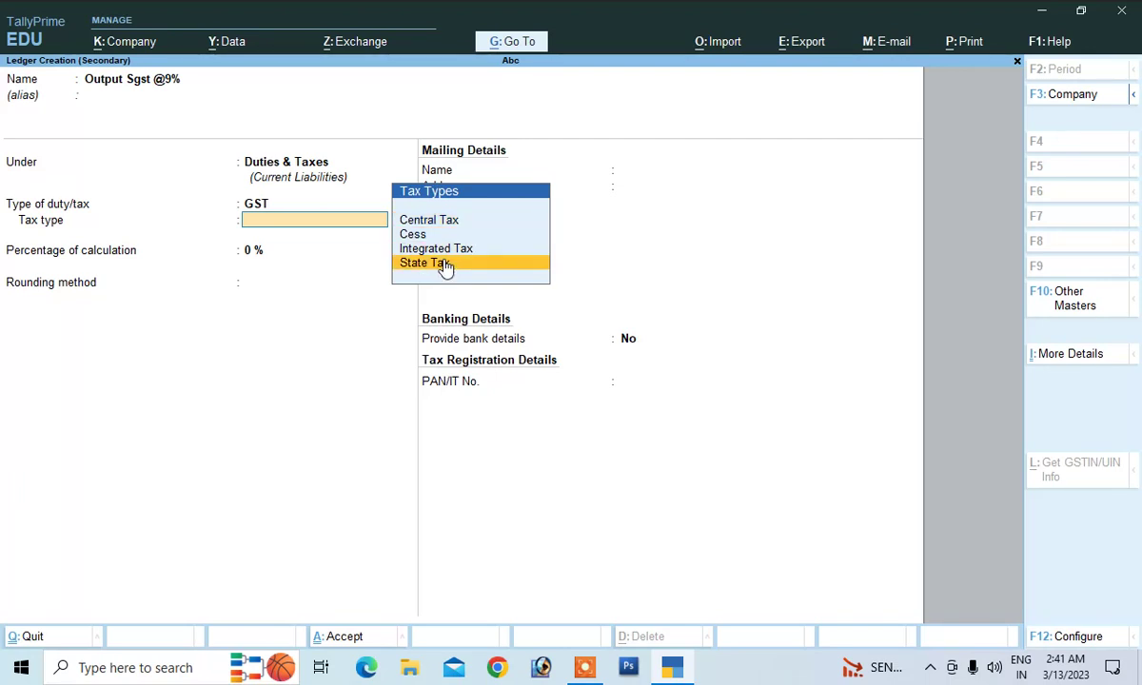
pyautogui.press('Return')
pyautogui.press('Return')
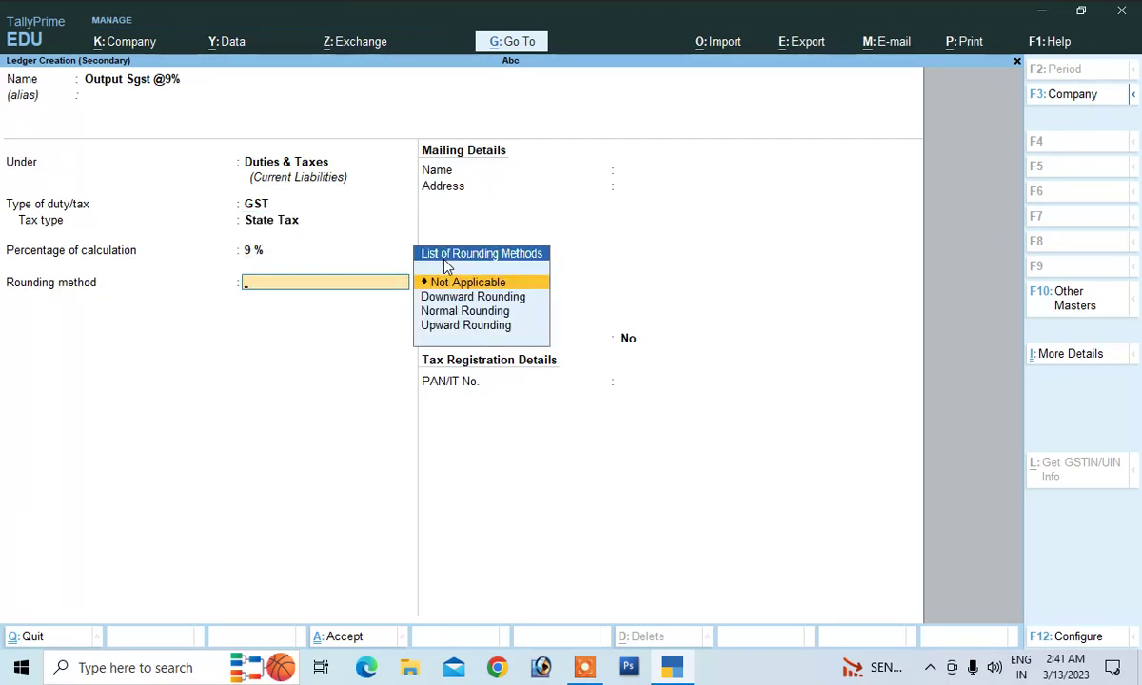
pyautogui.press('Down')
pyautogui.press('Down')
pyautogui.press('Return')
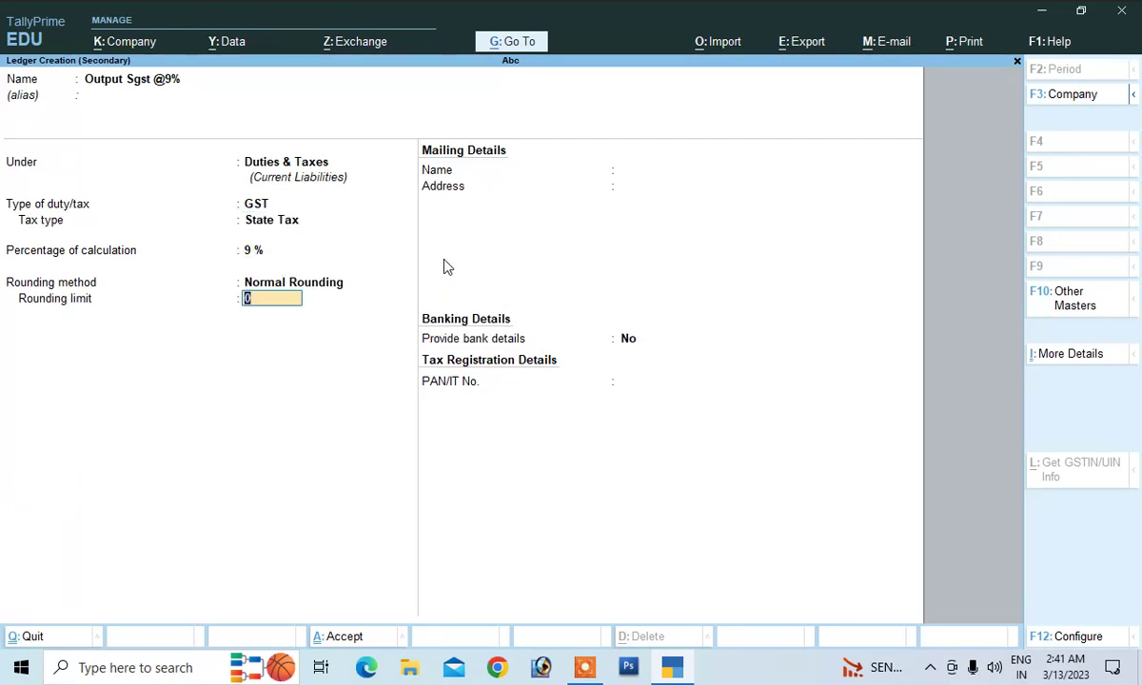
pyautogui.press('Return')
pyautogui.press('Return')
pyautogui.press('Return')
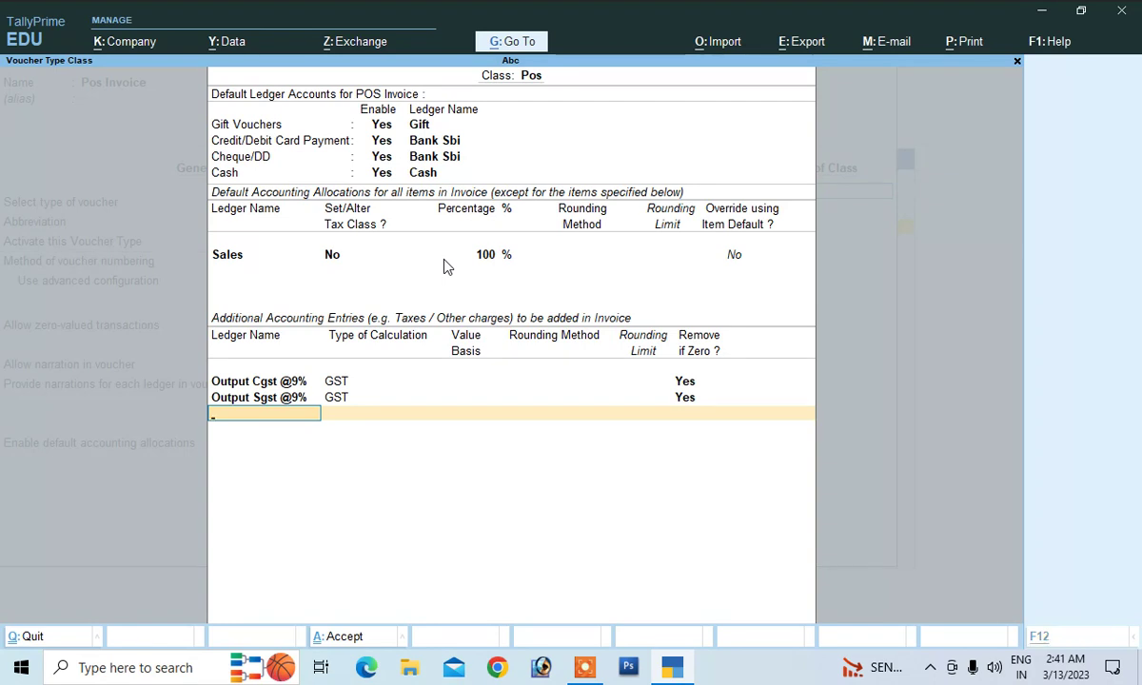
# Create the Round Off ledger under Indirect Expenses, type Not Applicable, and save it
pyautogui.hotkey('alt', 'c')
pyautogui.write('Ro')
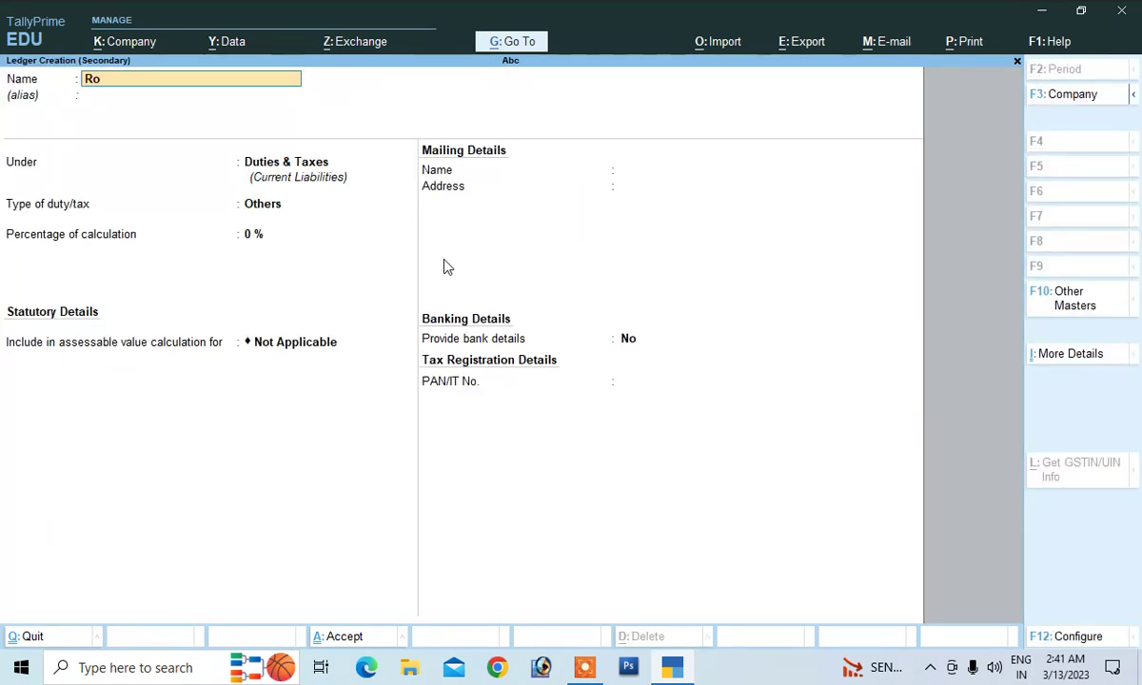
pyautogui.write('und o')
pyautogui.press('Return')
pyautogui.press('Return')
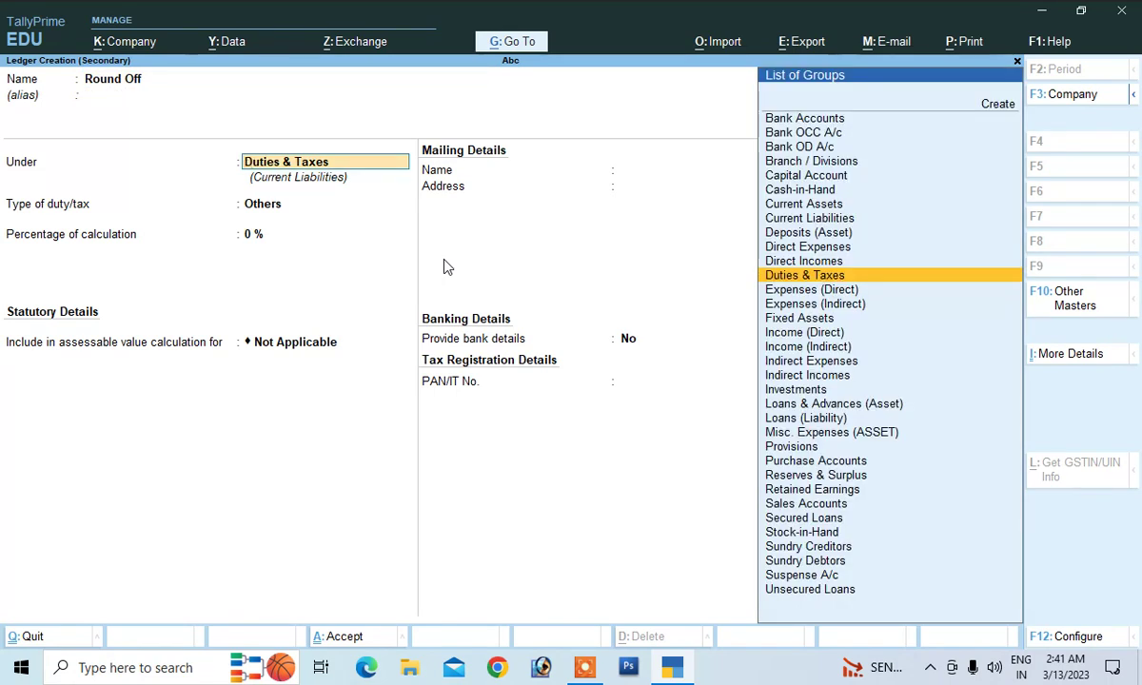
pyautogui.write('I')
pyautogui.press('Down')
pyautogui.press('Down')
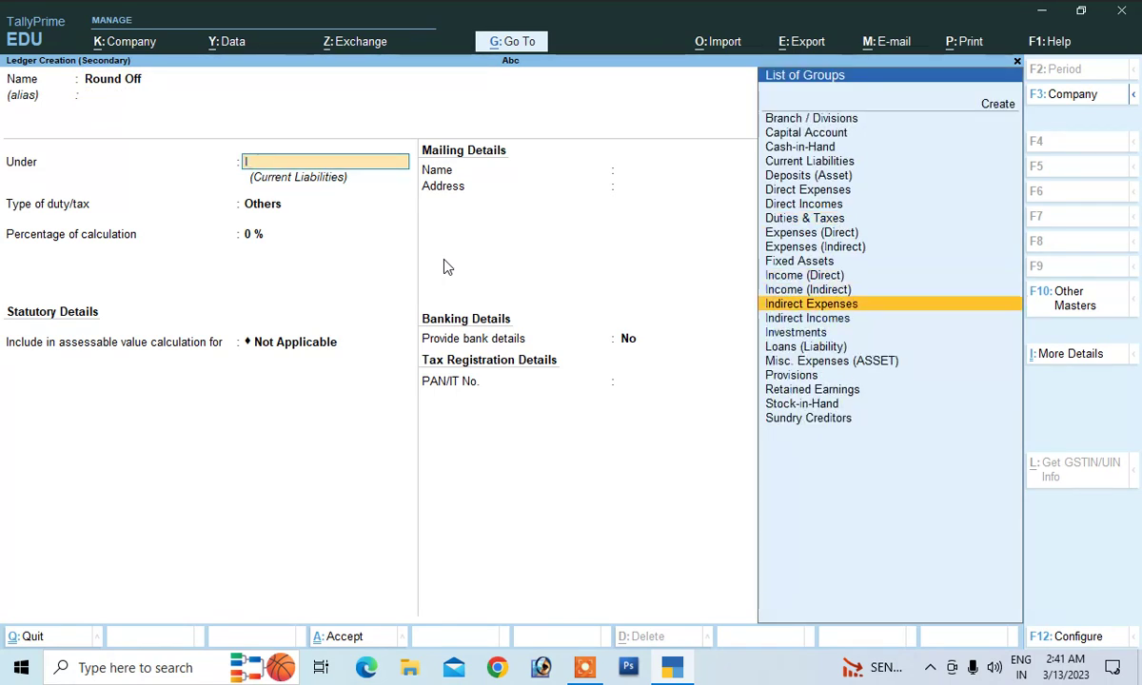
pyautogui.press('Up')
pyautogui.press('Down')
pyautogui.press('Return')
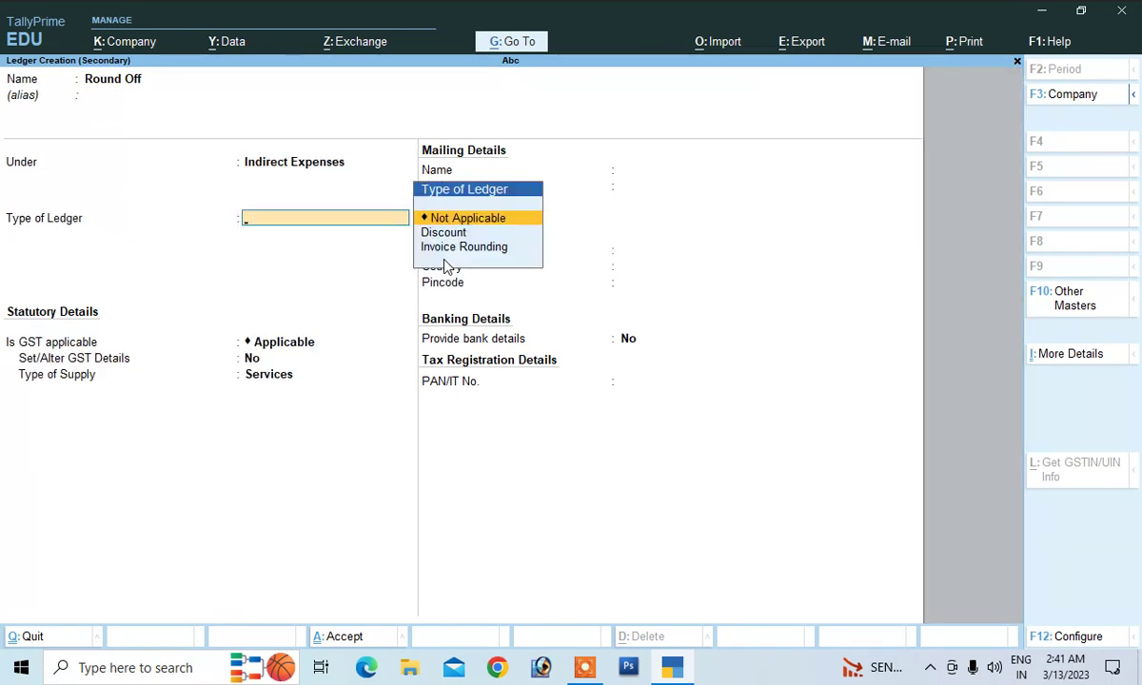
pyautogui.press('Return')
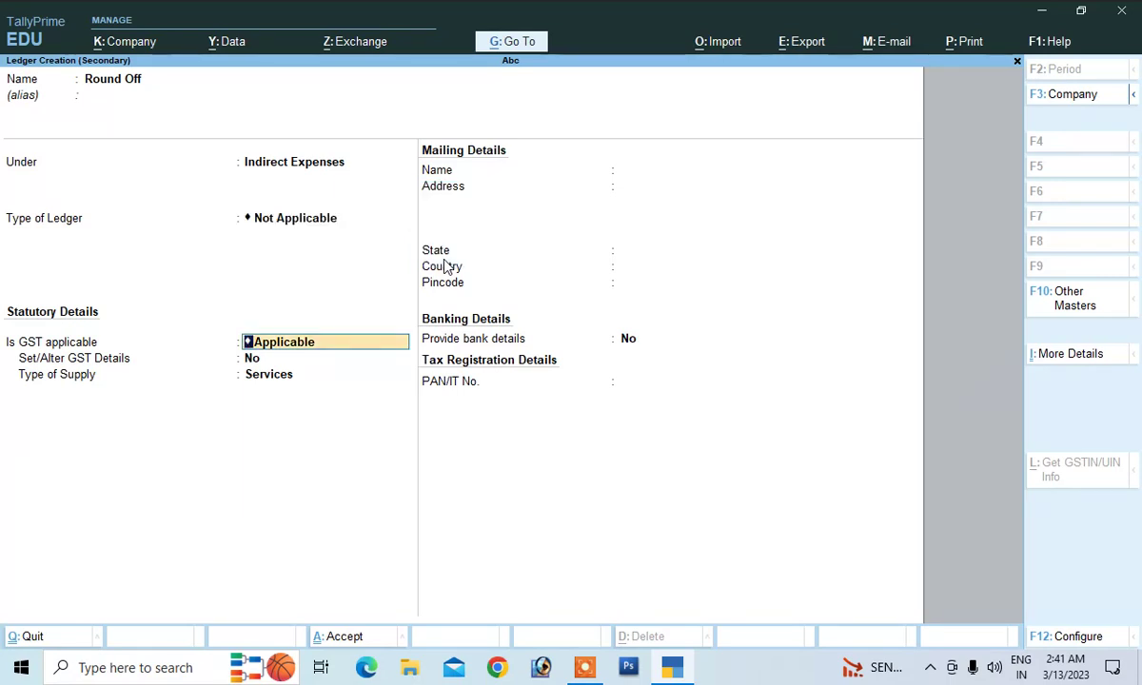
pyautogui.press('Return')
pyautogui.press('Return')
pyautogui.hotkey('ctrl', 'a')
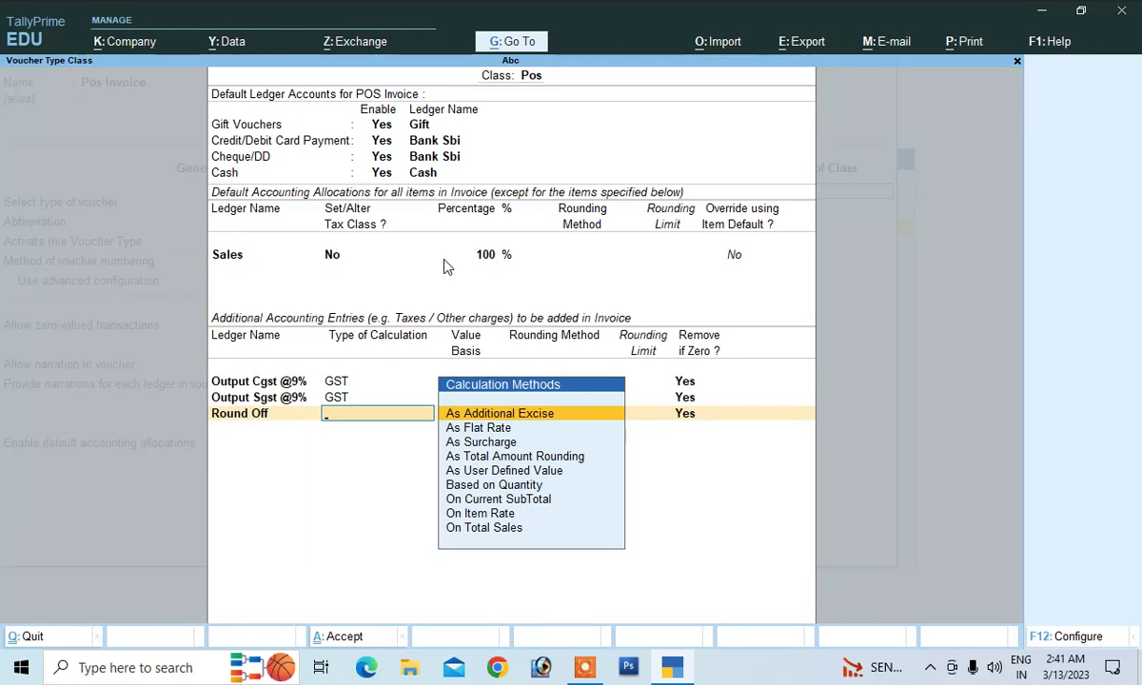
# Set Round Off to As Total Amount Rounding, Normal Rounding, limit 1, and save the voucher type
pyautogui.press('Down')
pyautogui.press('Down')
pyautogui.press('Down')
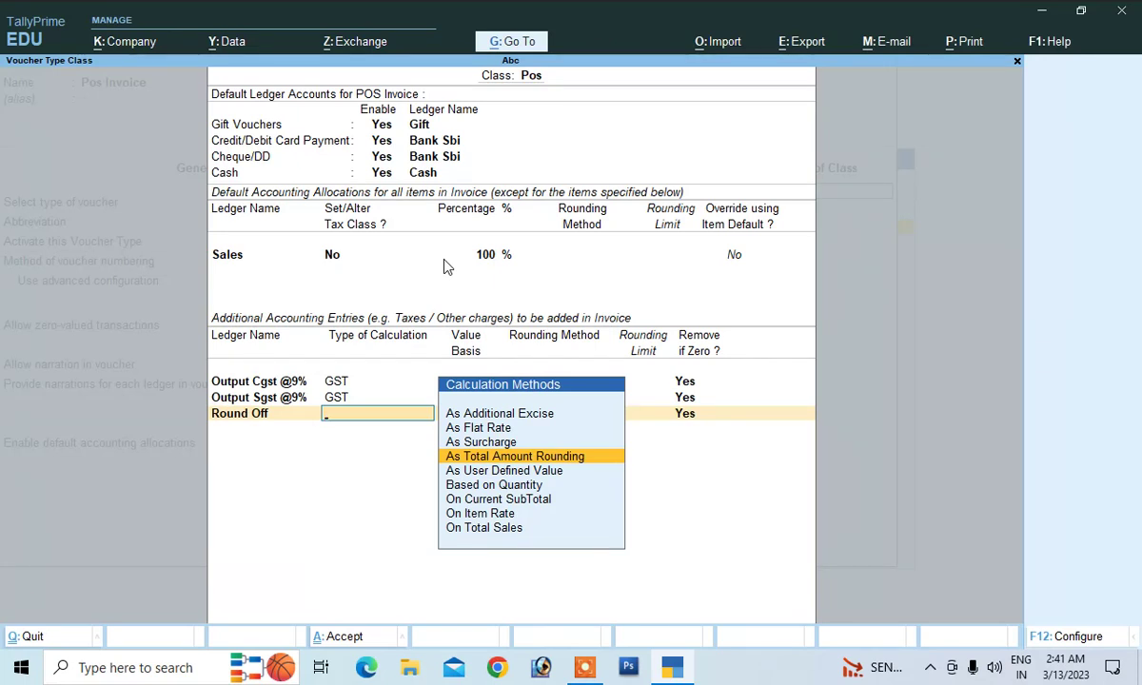
pyautogui.press('Return')
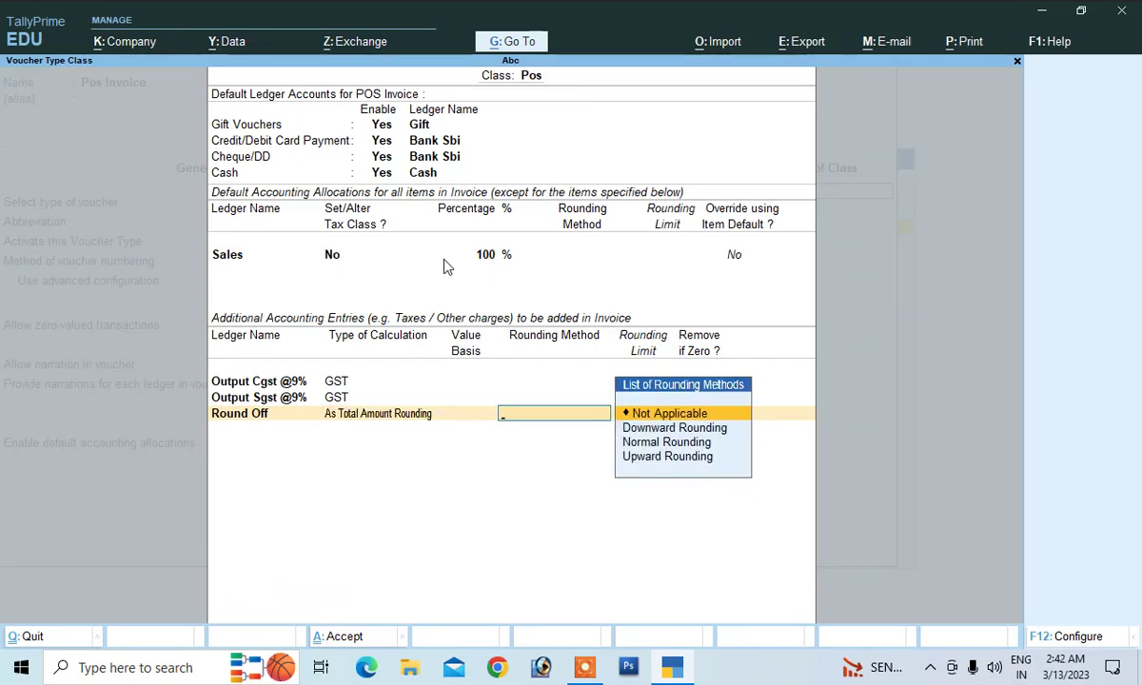
pyautogui.press('Down')
pyautogui.press('Down')
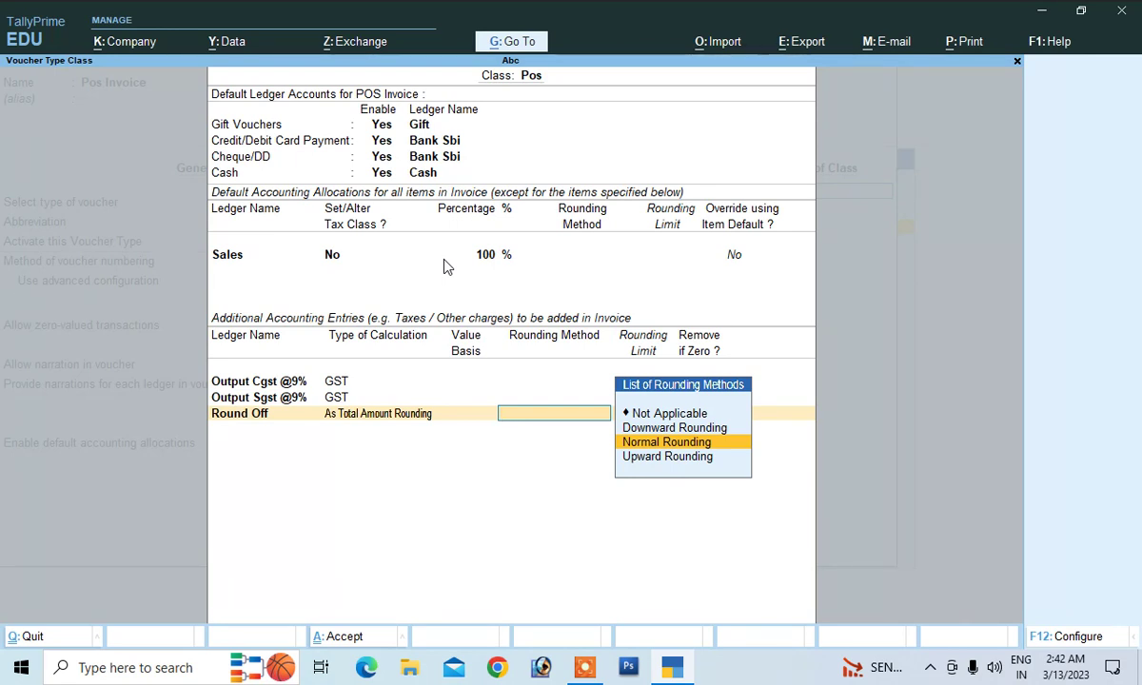
pyautogui.press('Return')
pyautogui.write('1')
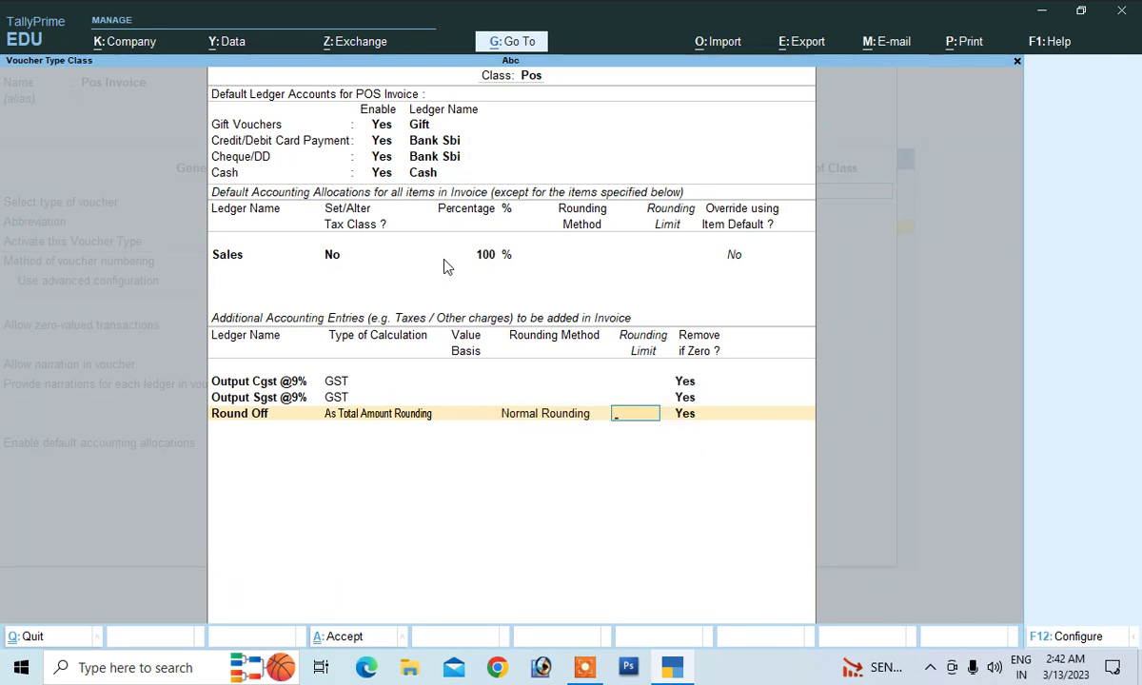
pyautogui.press('Return')
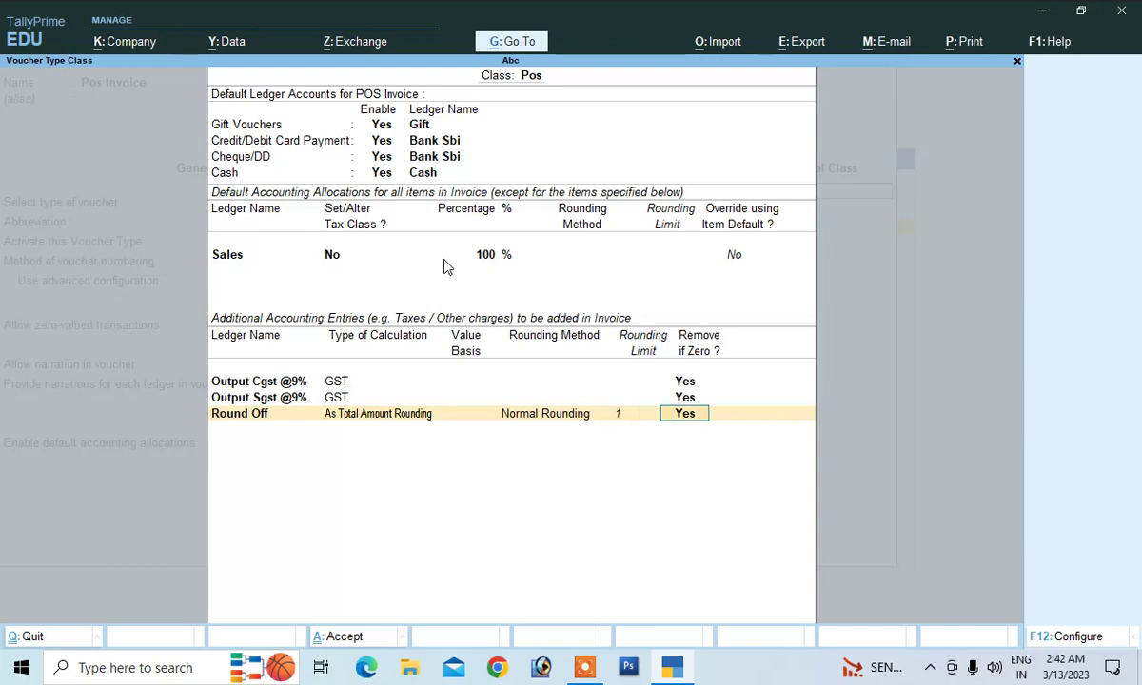
pyautogui.press('Return')
pyautogui.press('Return')
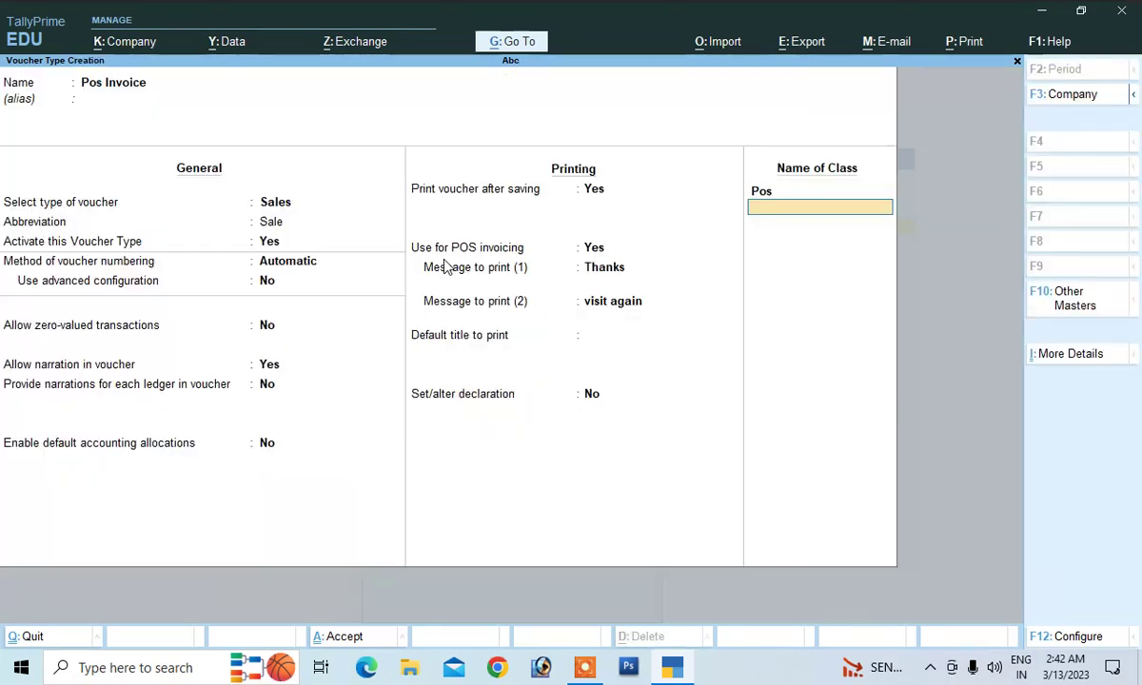
pyautogui.press('Return')
pyautogui.press('Return')
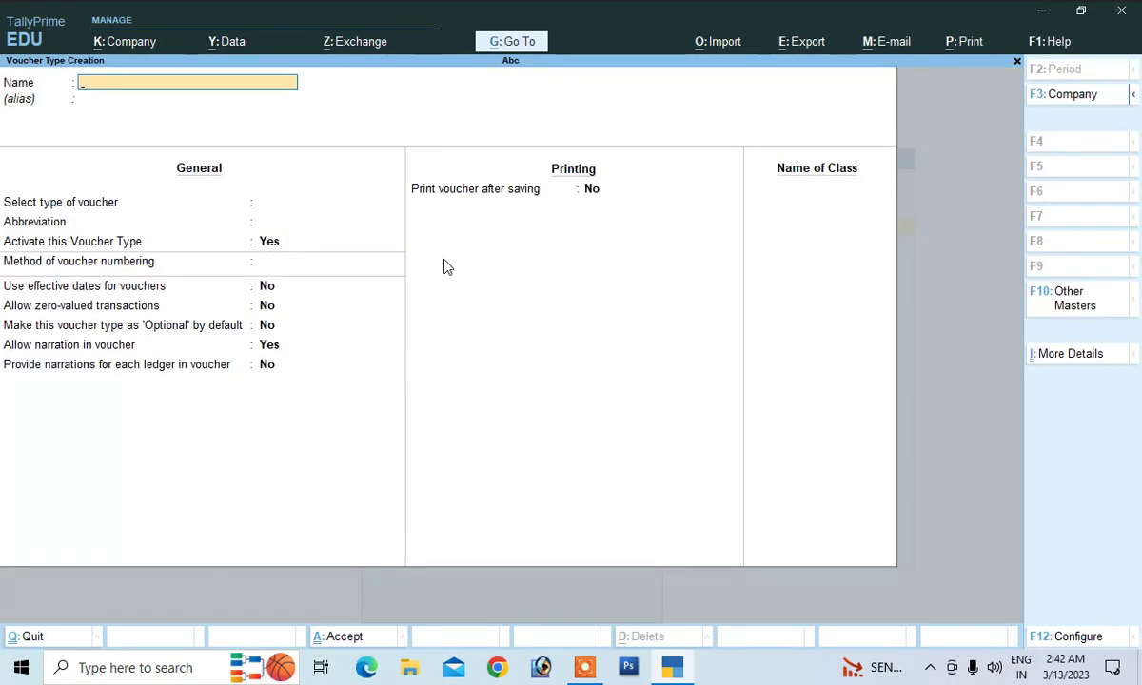
# Leave the voucher type screen and go to voucher entry
pyautogui.press('Escape')
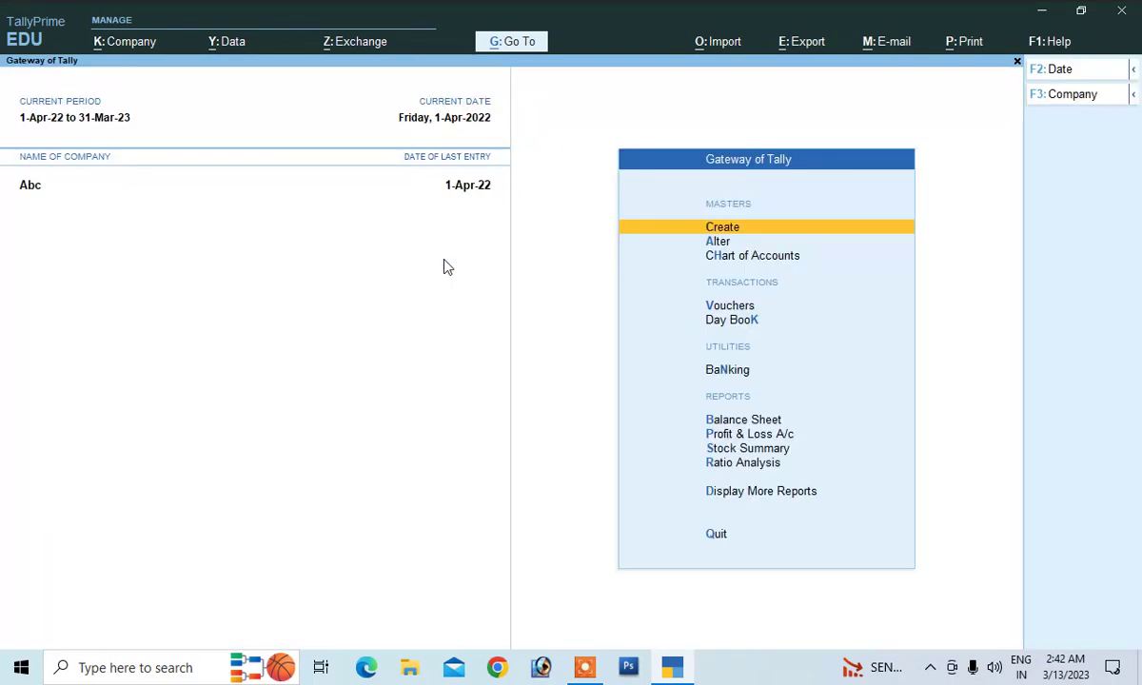
pyautogui.press('Down')
pyautogui.press('Down')
pyautogui.press('Down')
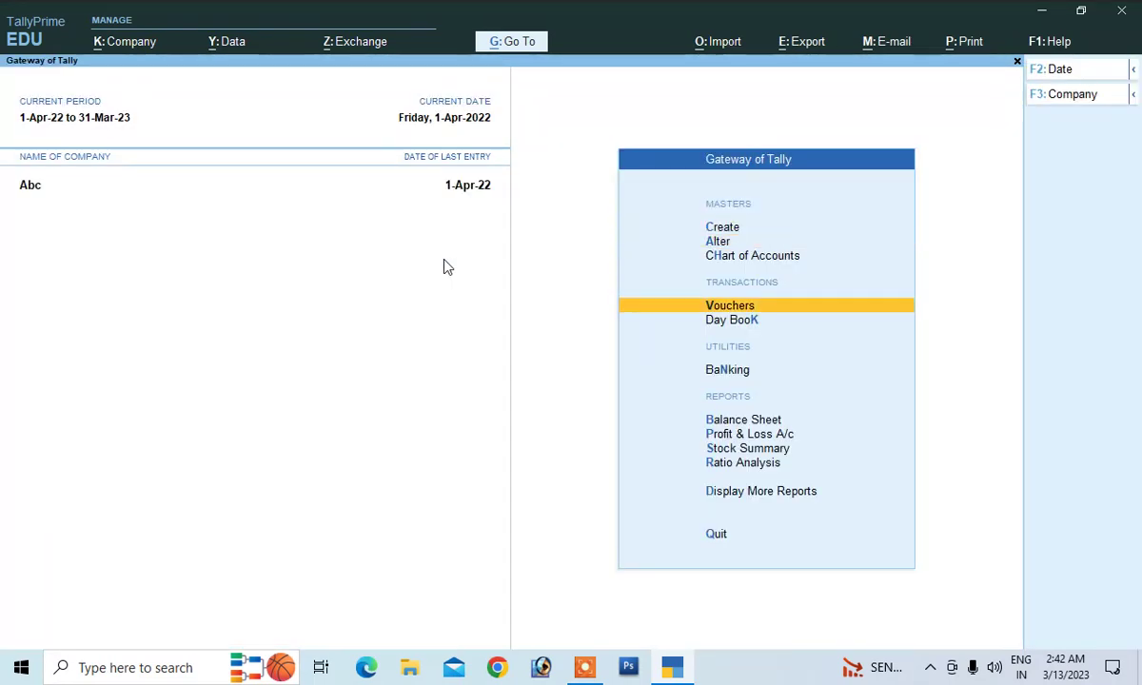
pyautogui.press('Return')
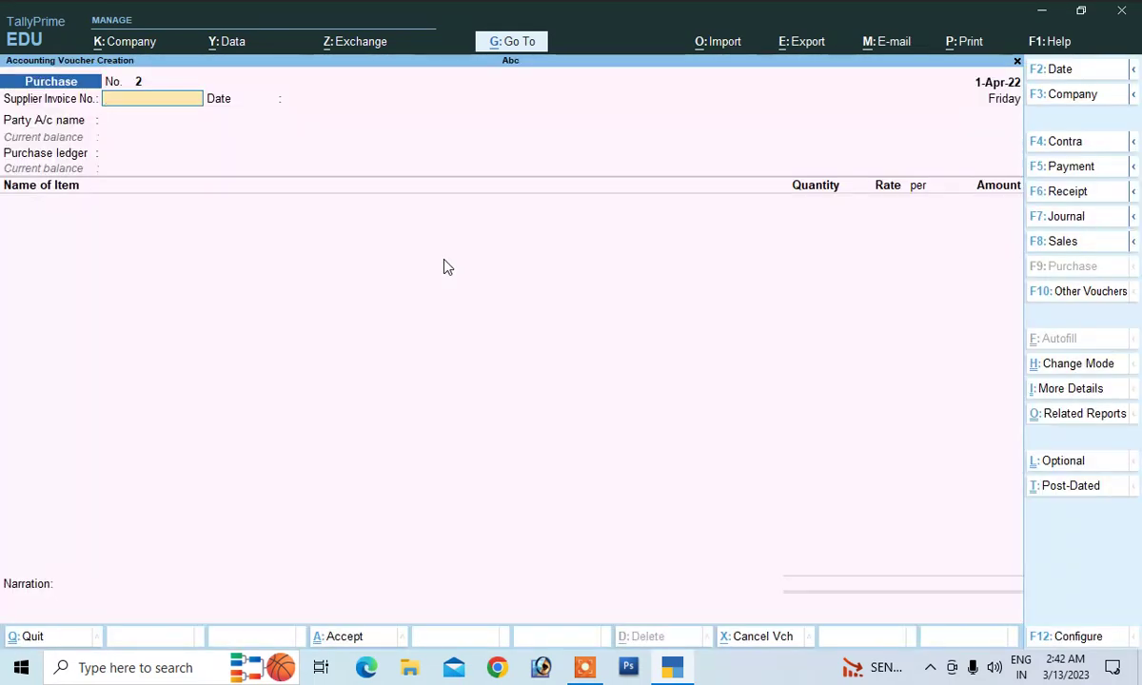
# Start a Pos Invoice voucher using the Pos class
pyautogui.click(1042, 240)
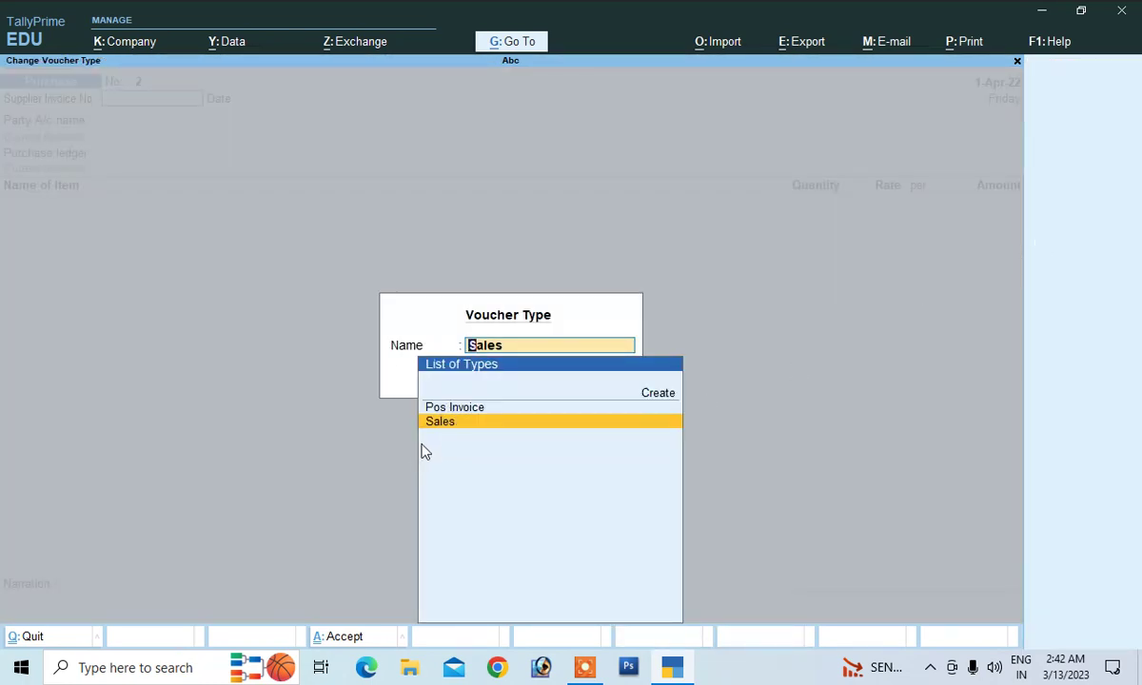
pyautogui.click(435, 407)
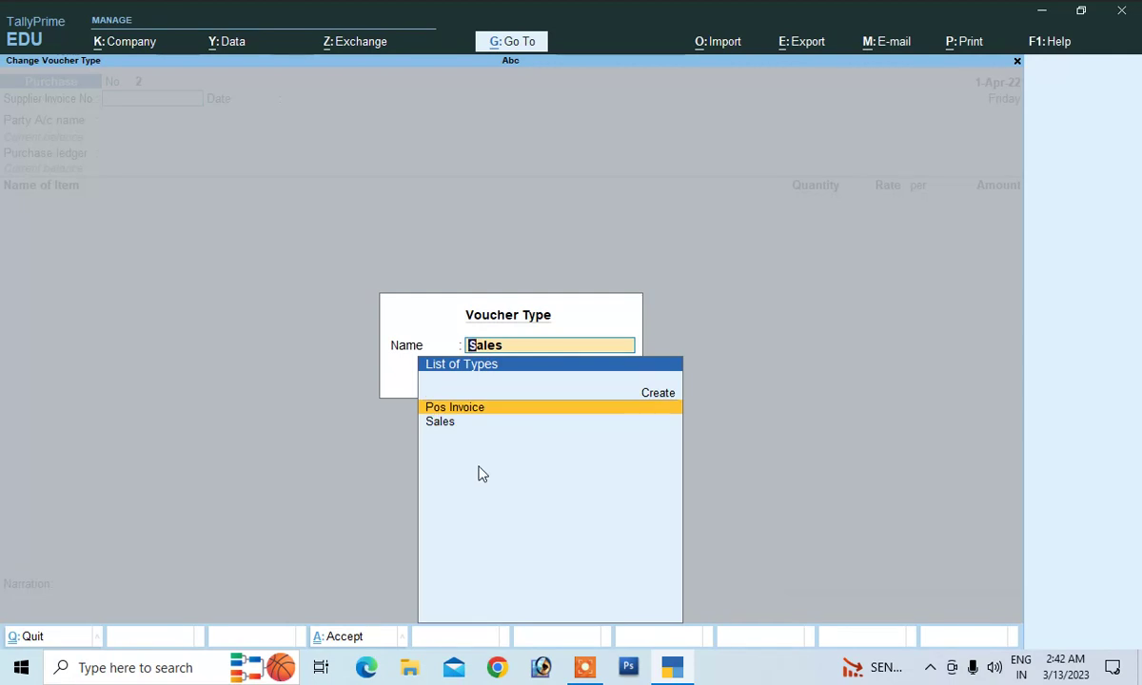
pyautogui.press('Return')
pyautogui.press('Down')
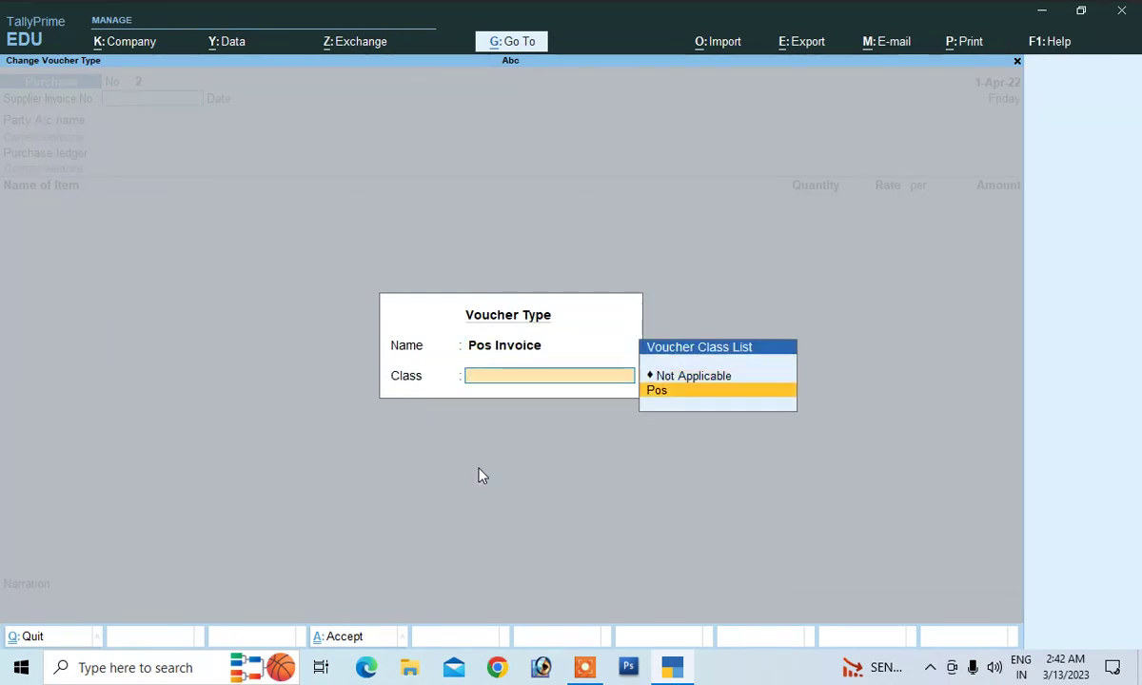
pyautogui.press('Return')
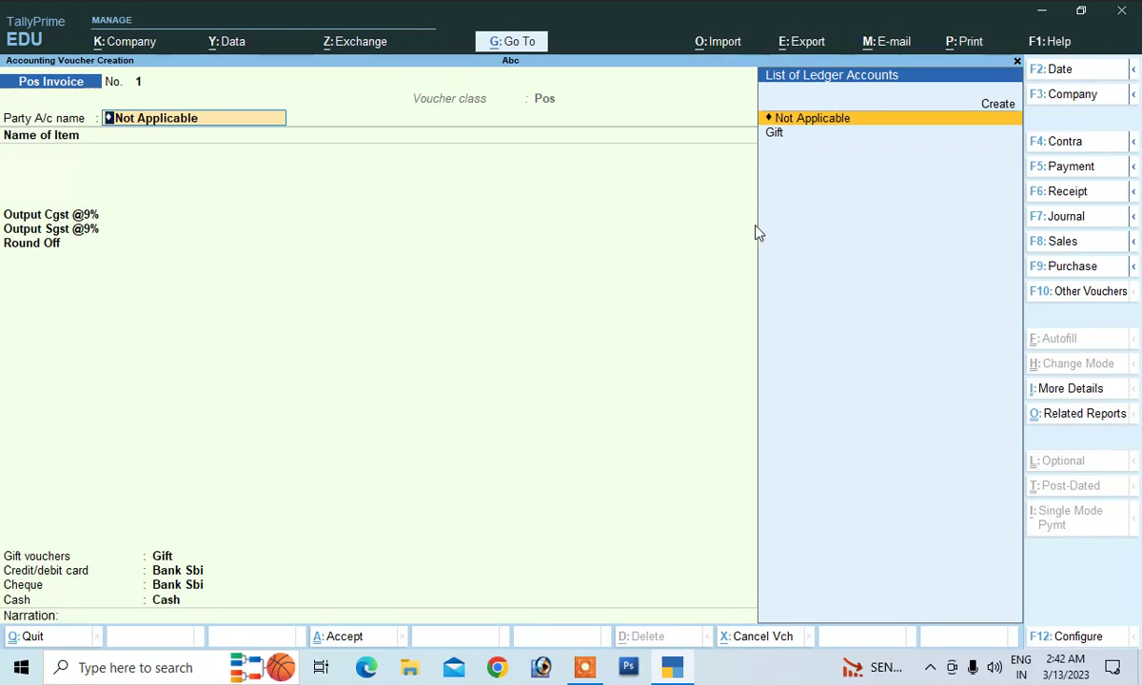
# Create a customer ledger with the customer's name under Sundry Debtors as the party
pyautogui.click(998, 107)
pyautogui.write('S')
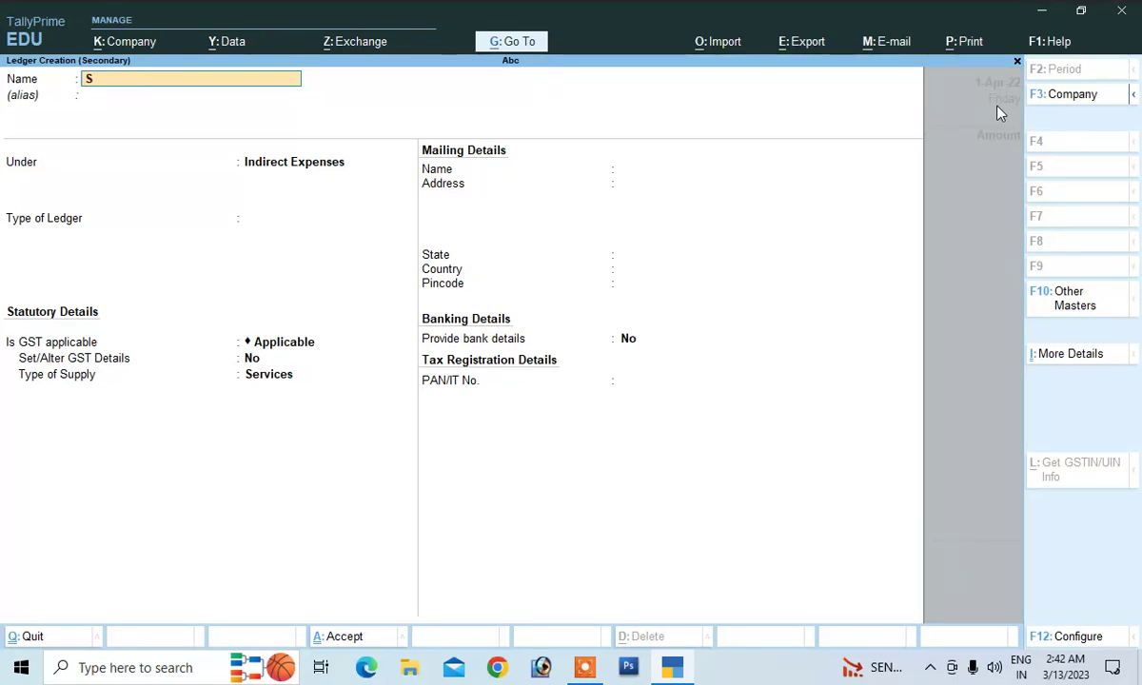
pyautogui.write('unil Kr')
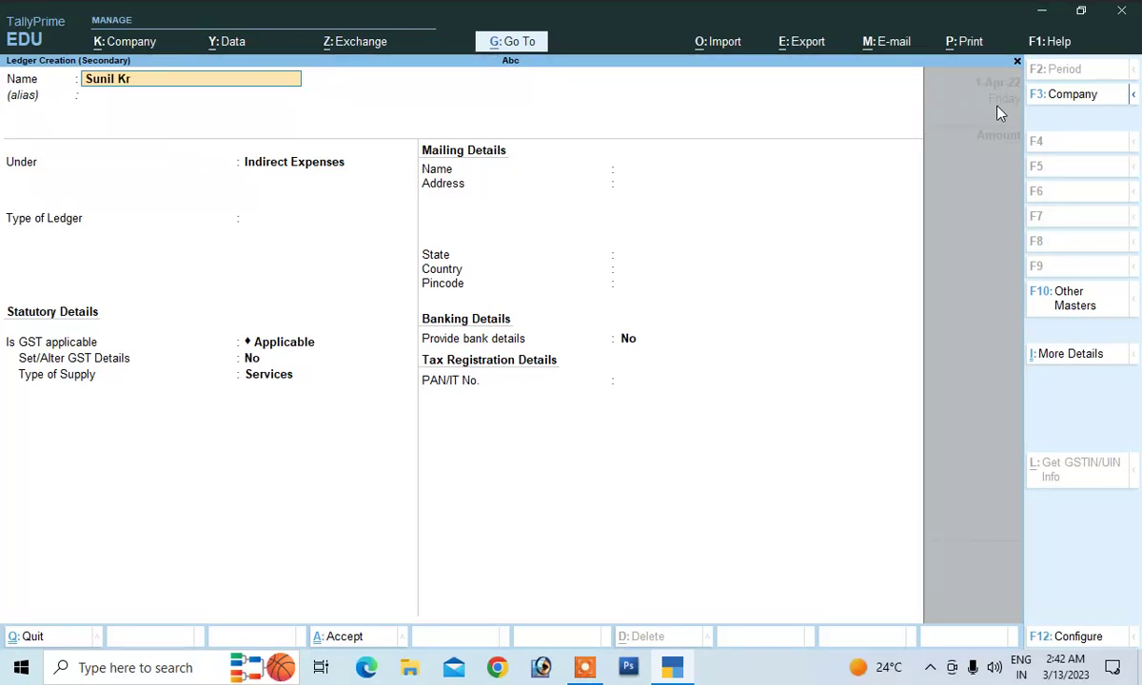
pyautogui.press('Return')
pyautogui.write('S')
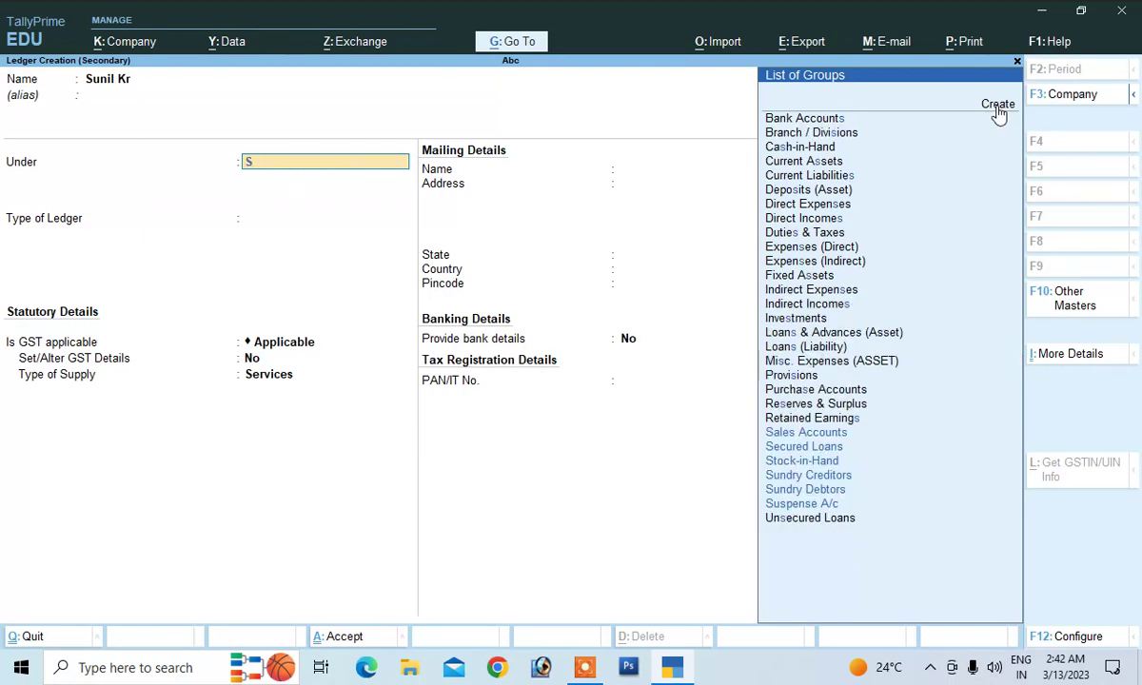
pyautogui.press('Down')
pyautogui.press('Down')
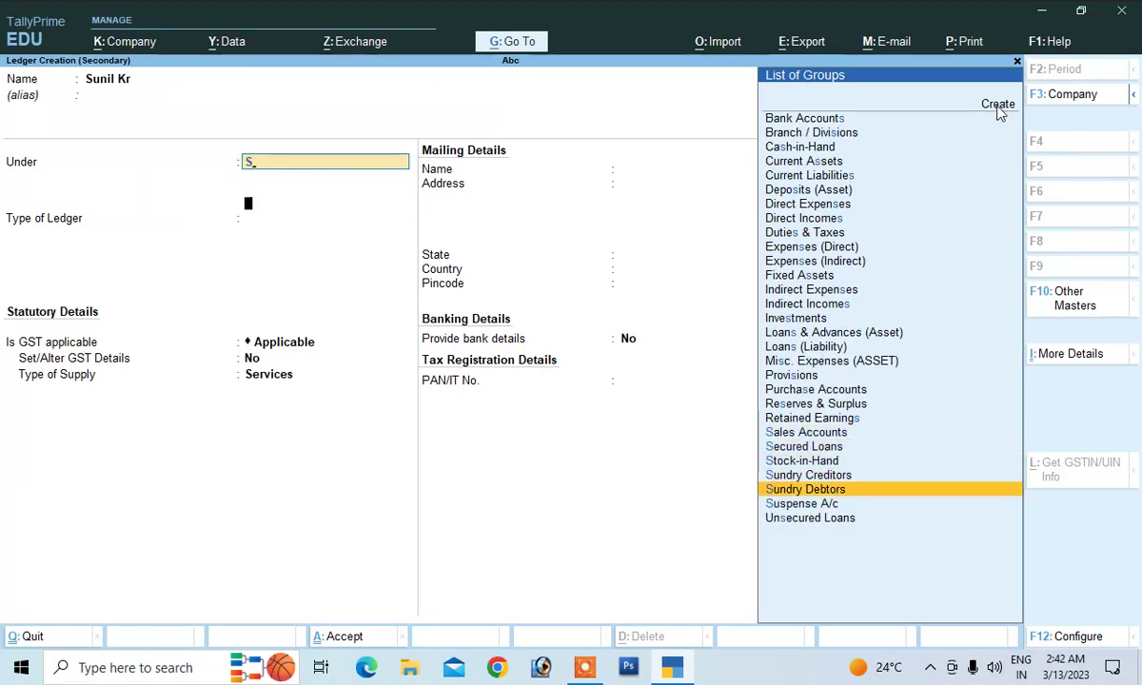
pyautogui.press('Return')
pyautogui.press('Return')
pyautogui.press('Return')
pyautogui.press('Return')
pyautogui.press('Return')
pyautogui.press('Return')
pyautogui.press('Return')
pyautogui.press('Return')
pyautogui.press('Return')
pyautogui.press('Return')
pyautogui.press('Return')
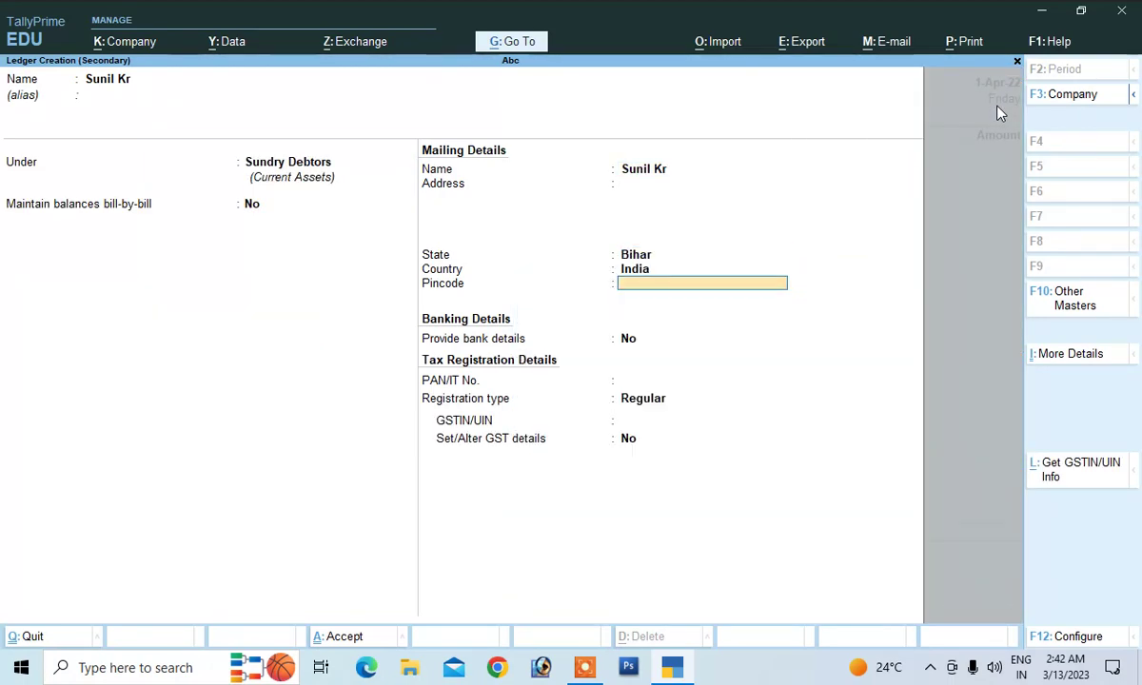
pyautogui.press('Return')
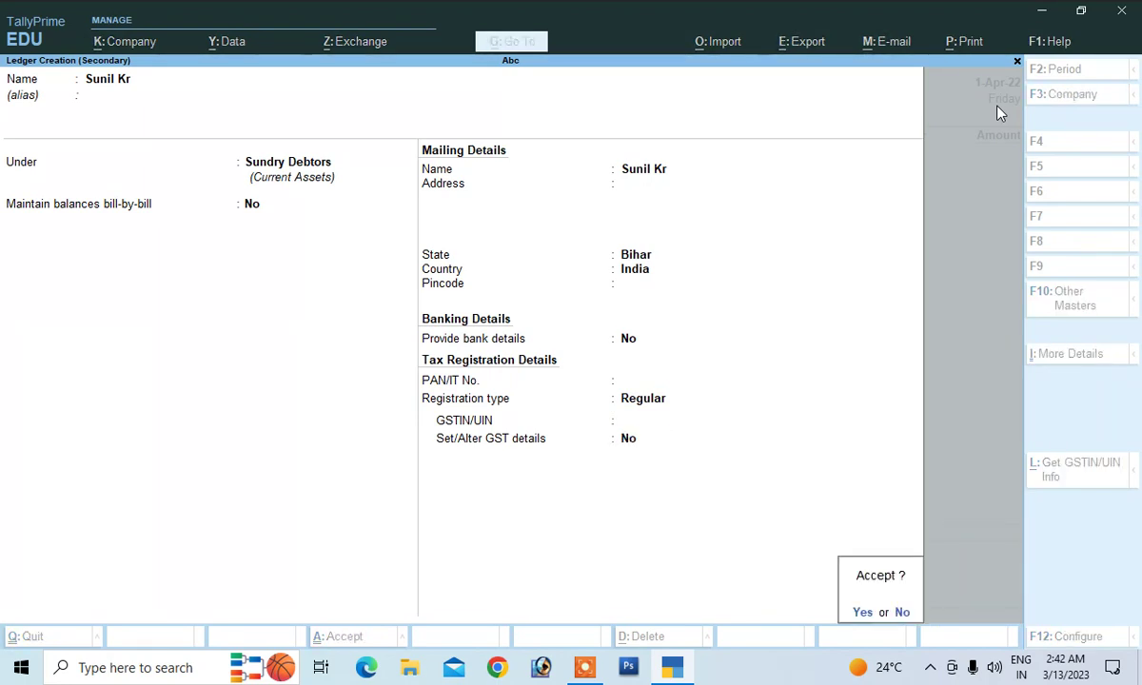
pyautogui.press('Return')
pyautogui.press('Return')
pyautogui.press('Return')
pyautogui.press('Return')
pyautogui.press('Return')
pyautogui.press('Return')
pyautogui.press('Return')
pyautogui.press('Return')
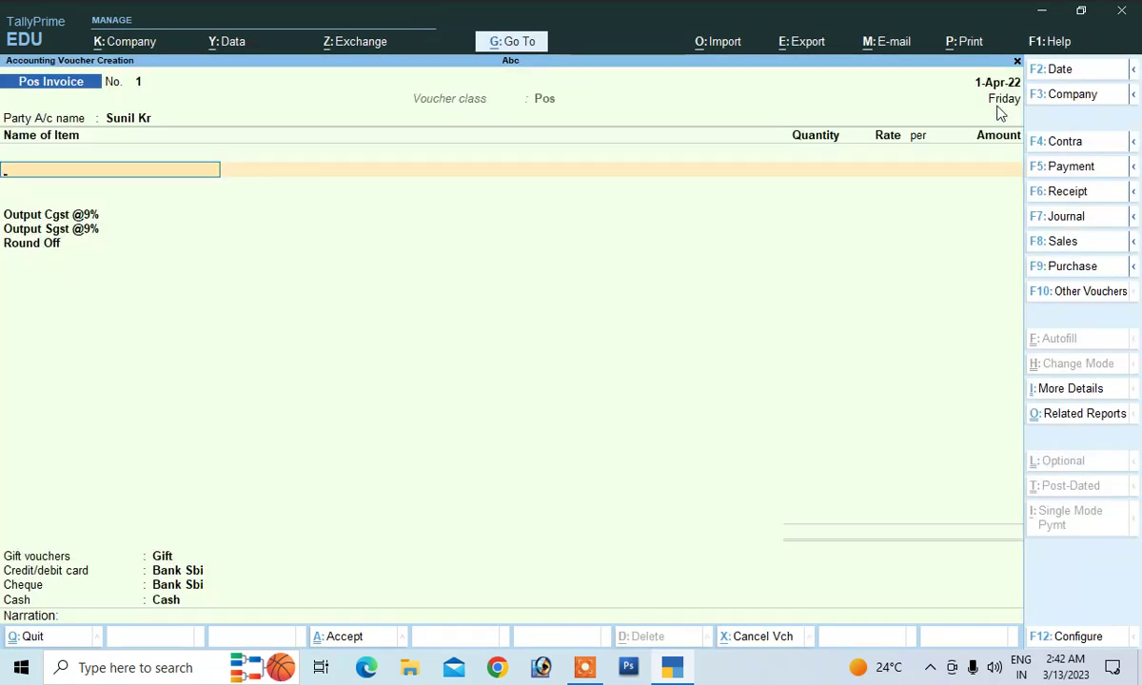
# Add Jacket as the first item with quantity 10 at a rate of 12,000
pyautogui.press('Down')
pyautogui.press('Return')
pyautogui.press('Return')
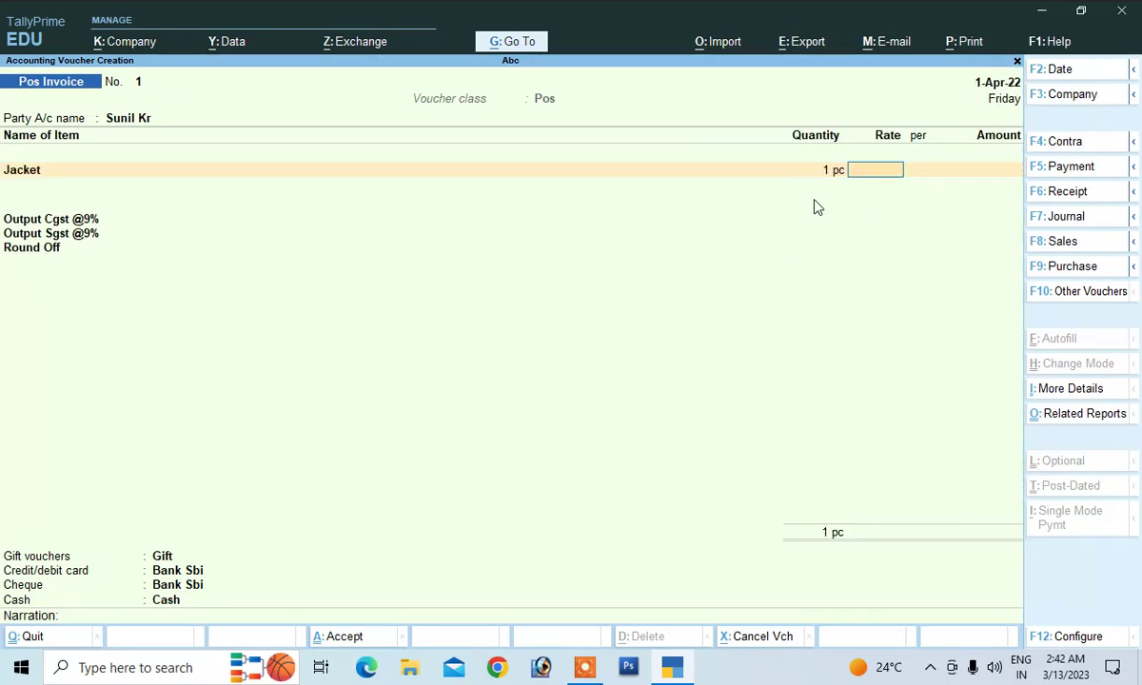
pyautogui.write('1')
pyautogui.press('BackSpace')
pyautogui.press('BackSpace')
pyautogui.write('10')
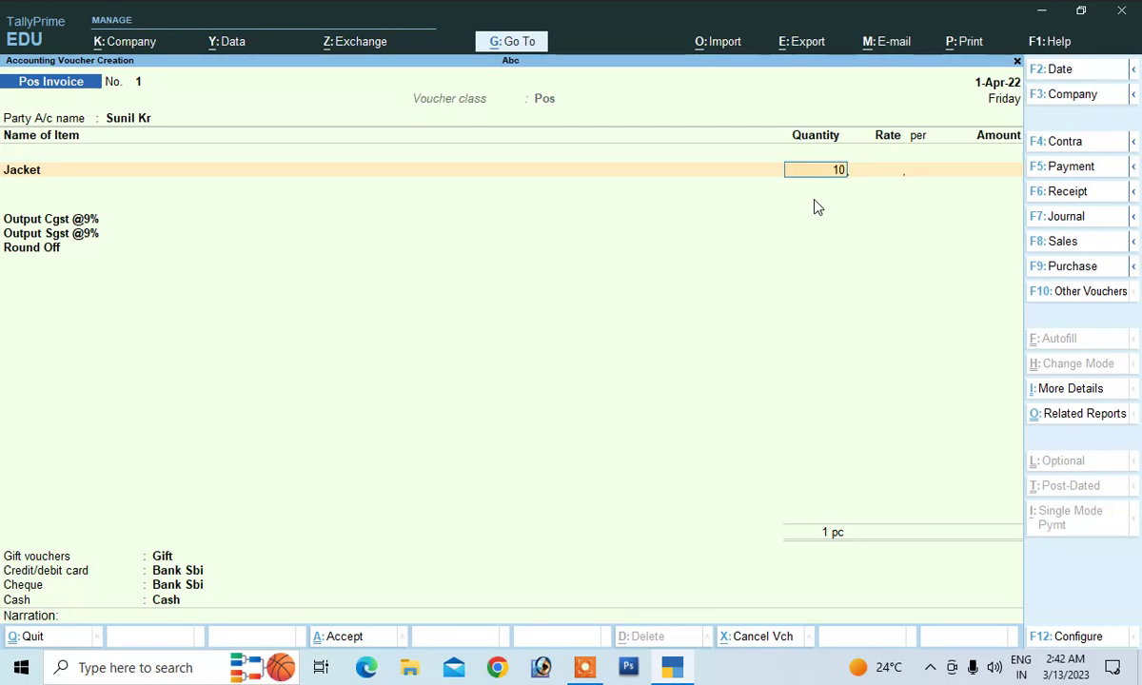
pyautogui.press('Return')
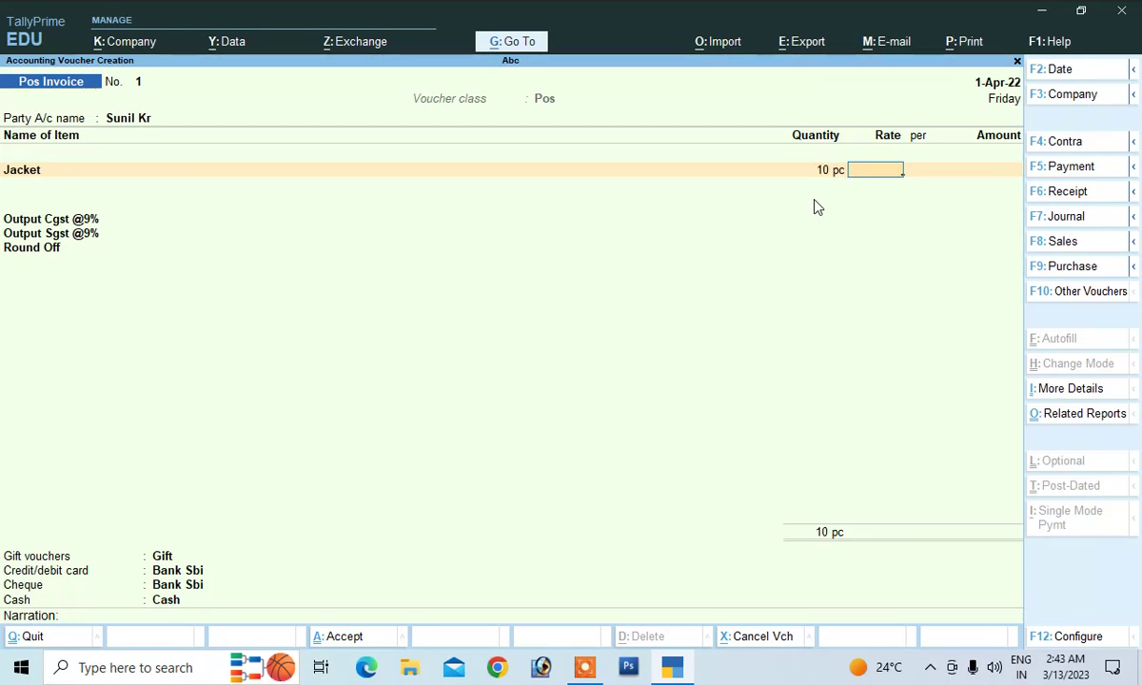
pyautogui.write('12,000')
pyautogui.press('Return')
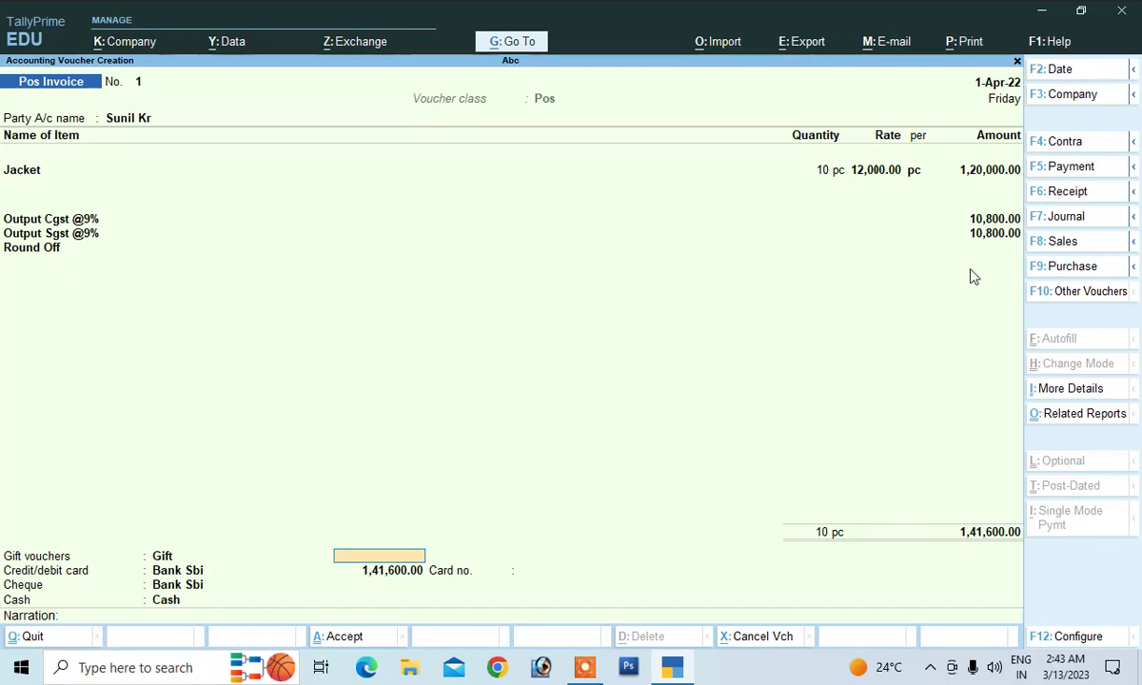
# Correct the Jacket rate to 12,000.33 so taxes and round off recalculate
pyautogui.click(877, 174)
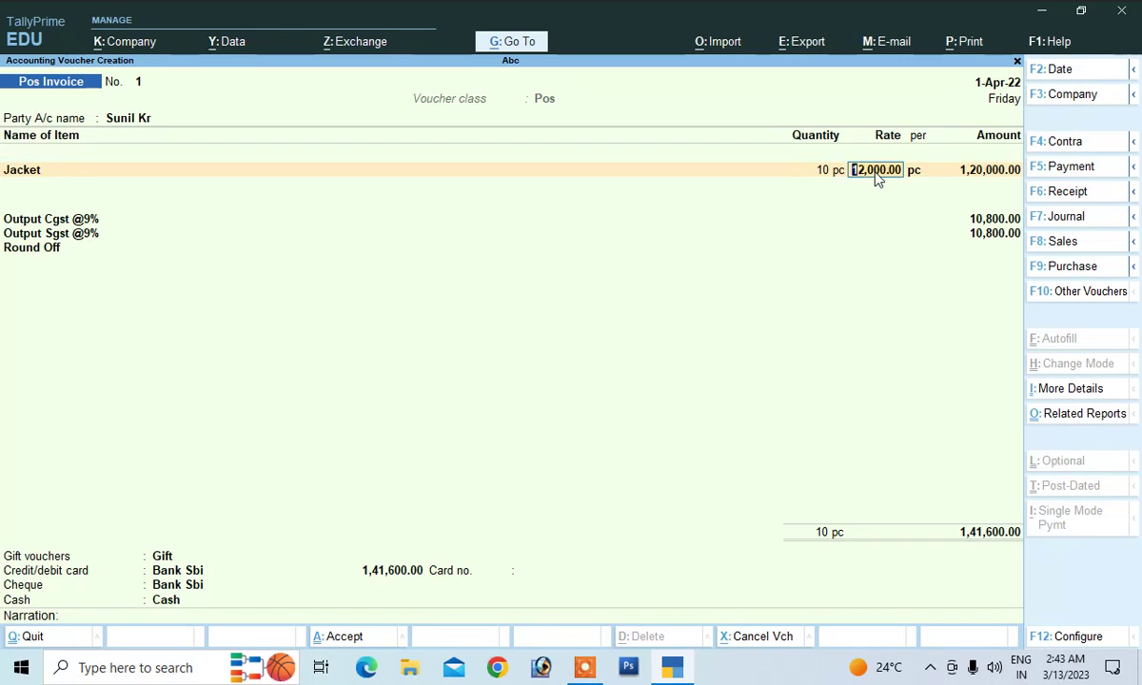
pyautogui.write('12,000.33')
pyautogui.press('Return')
pyautogui.press('Return')
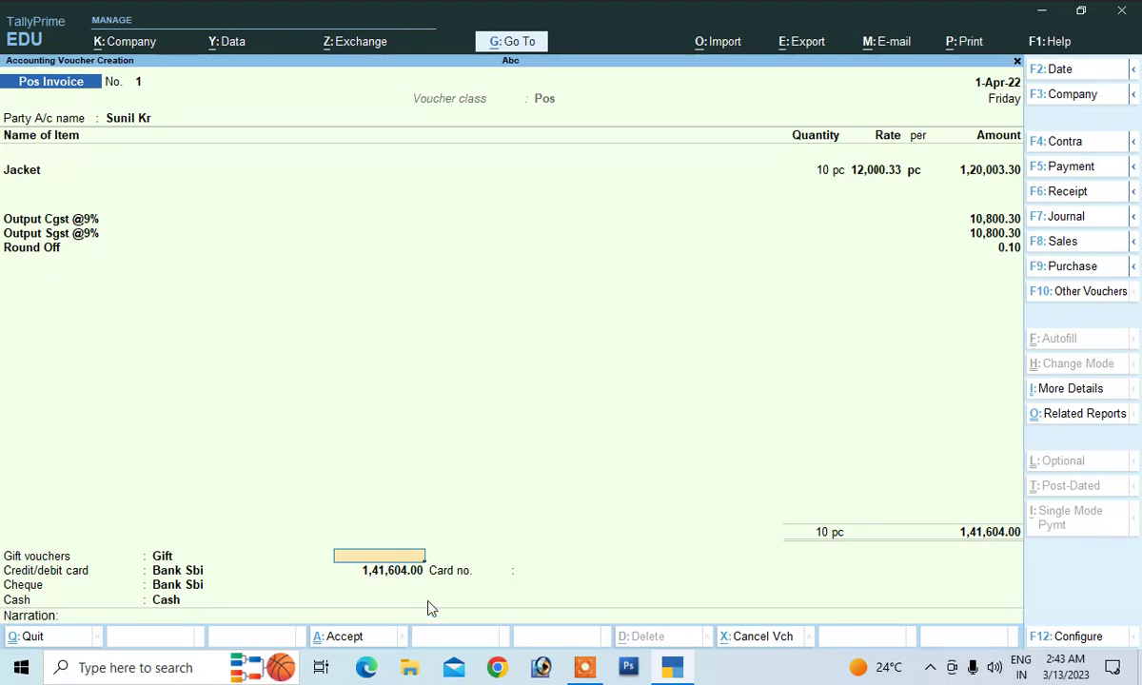
# Record 50,000 paid by gift voucher and 20,000 by card with the card number
pyautogui.write('50000')
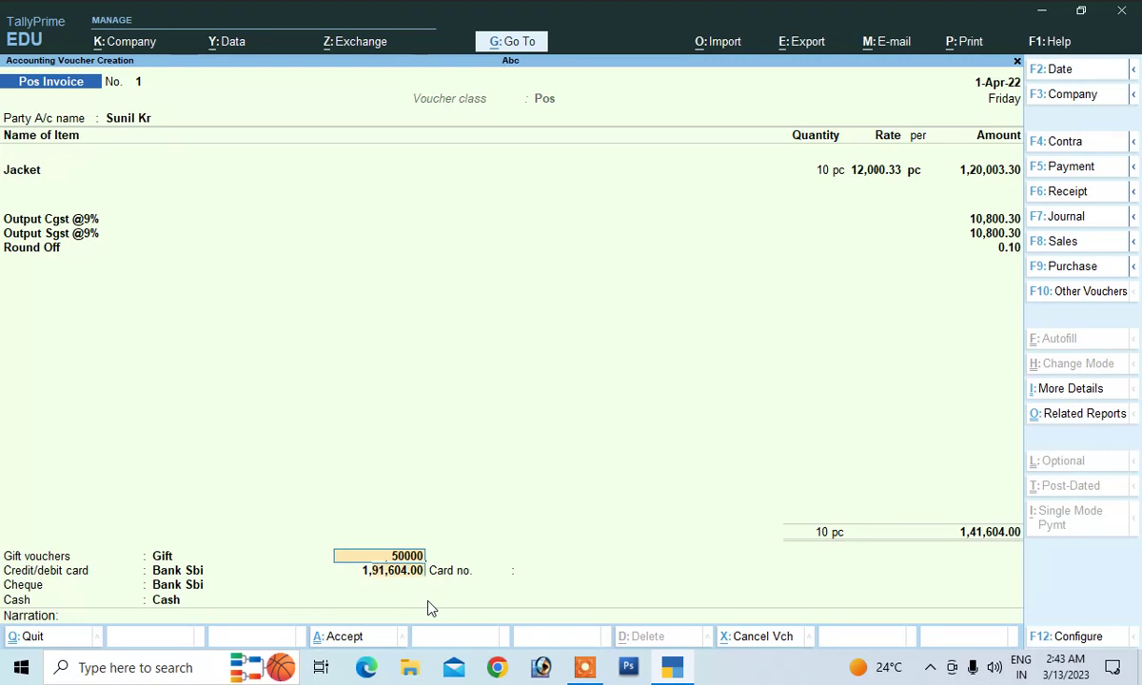
pyautogui.press('Return')
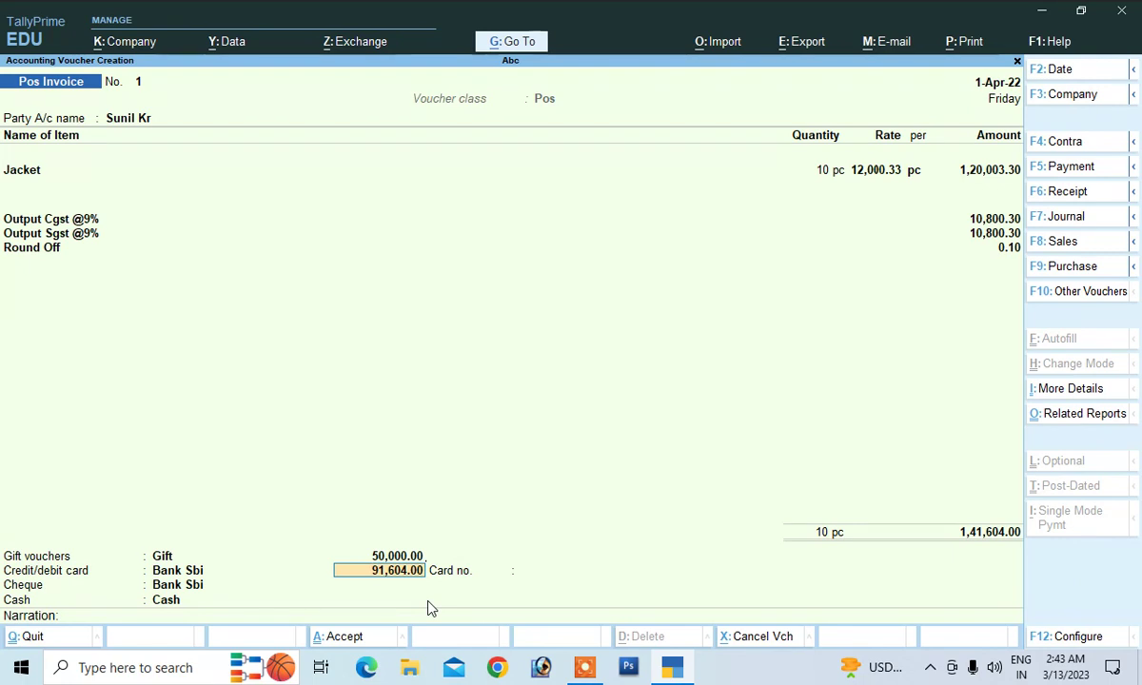
pyautogui.write('20,')
pyautogui.write('0000')
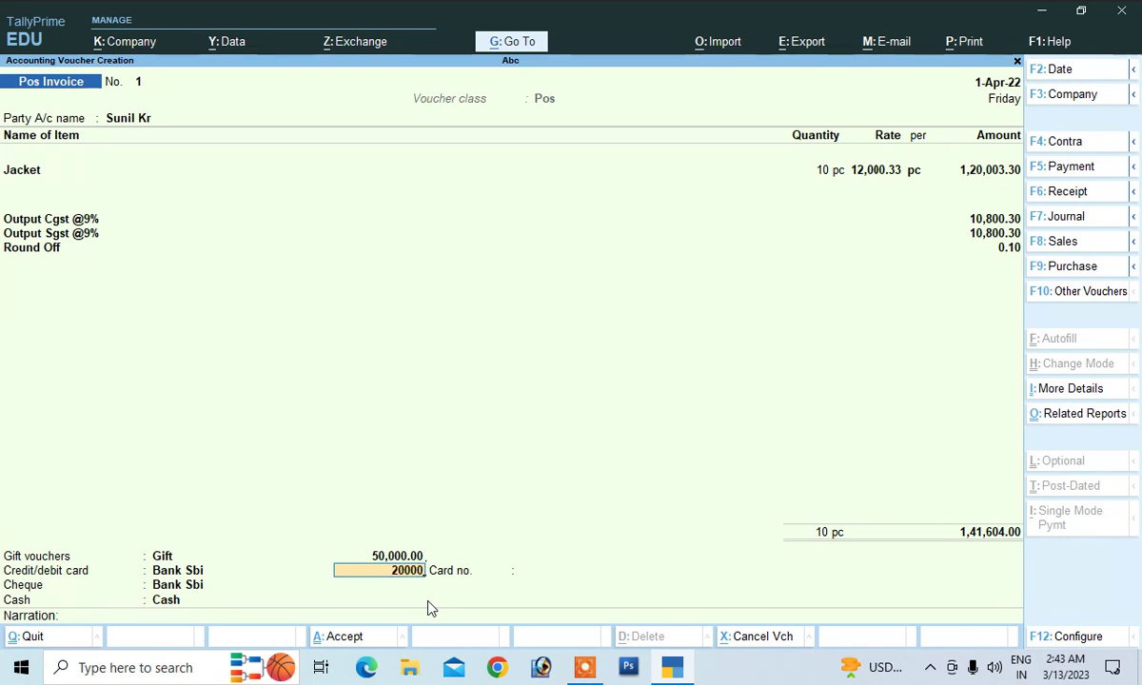
pyautogui.press('Return')
pyautogui.write('1548445')
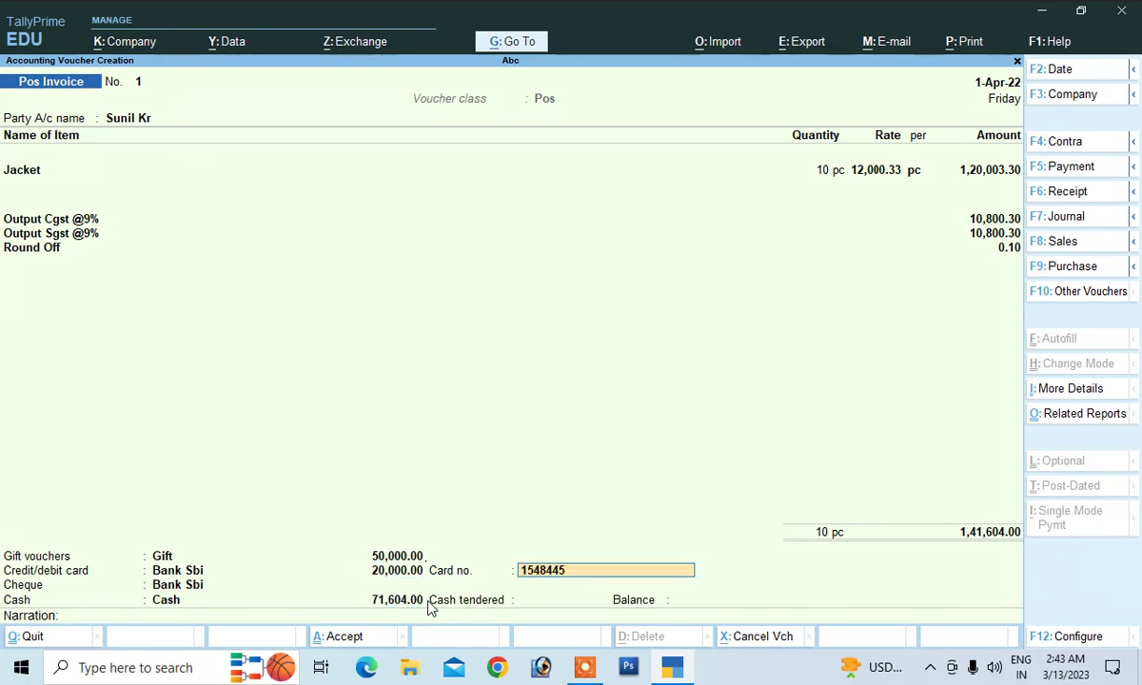
pyautogui.press('Return')
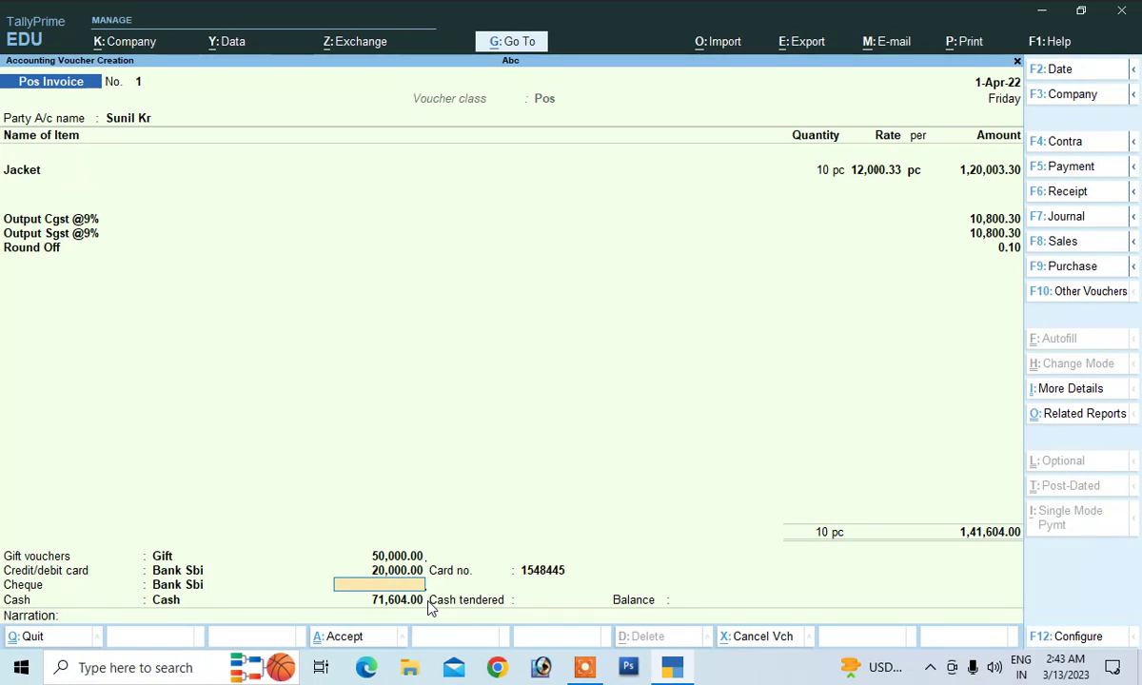
# Record 25,000 paid by cheque drawn on Sbi, entering the cheque number
pyautogui.write('25000')
pyautogui.press('Return')
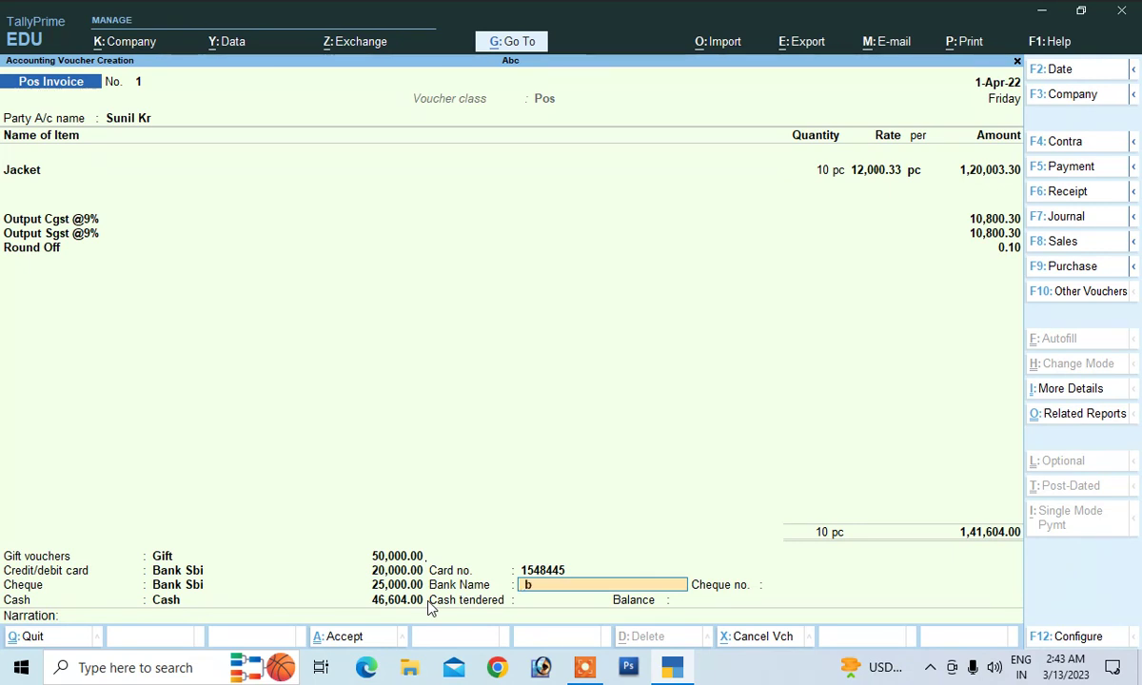
pyautogui.write('Sn')
pyautogui.write('bi')
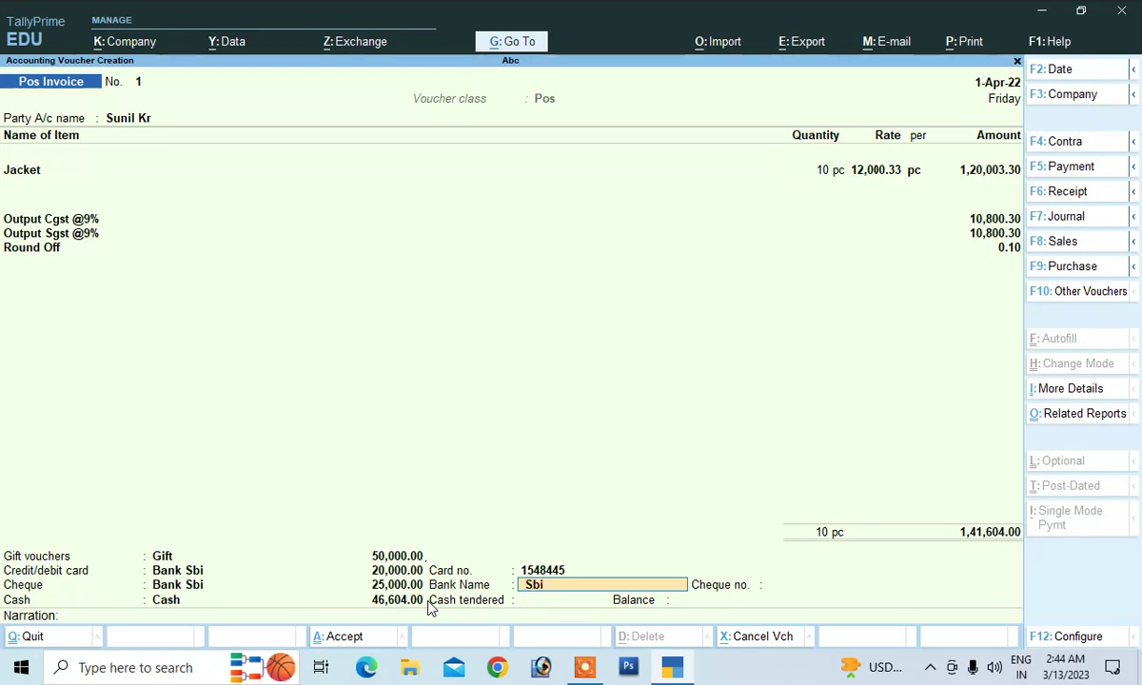
pyautogui.press('Return')
pyautogui.write('564')
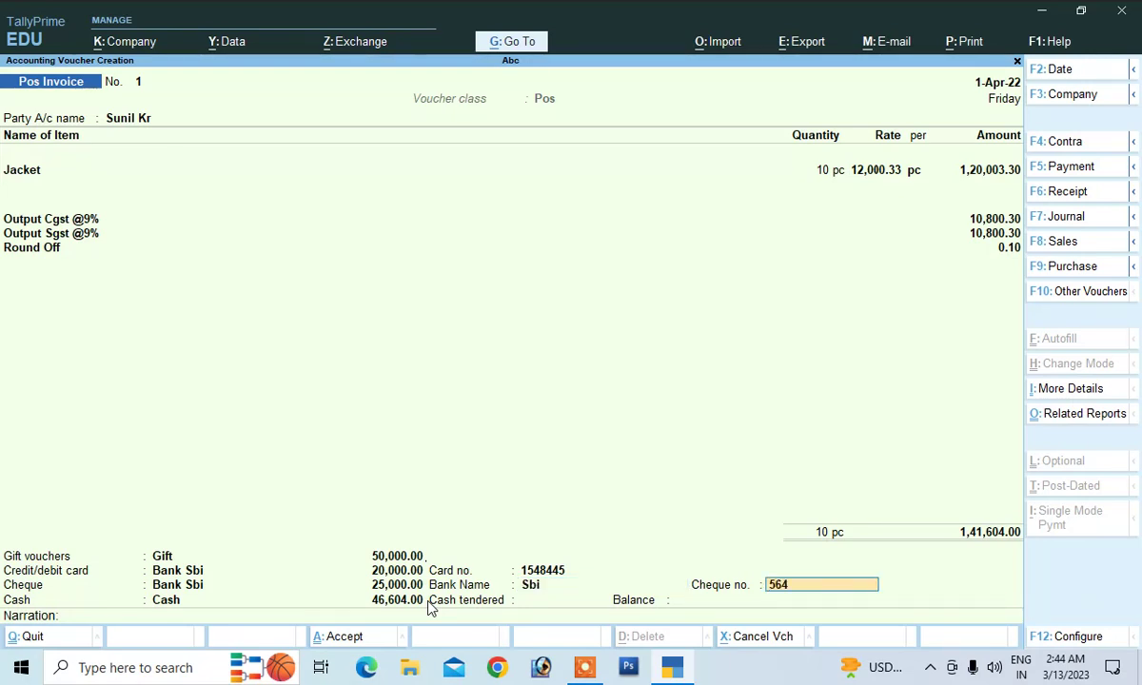
pyautogui.write('56456456')
pyautogui.press('Return')
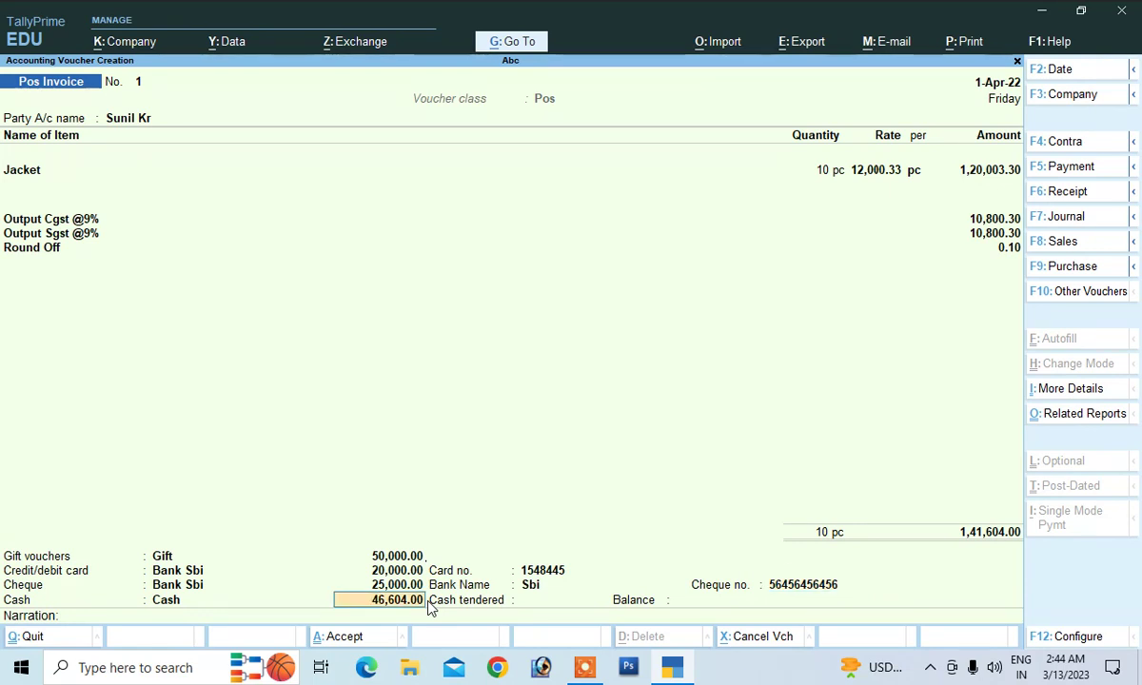
# Take the remaining 46,604 in cash with 47,000 tendered, add narration 'being sold', and save
pyautogui.press('Return')
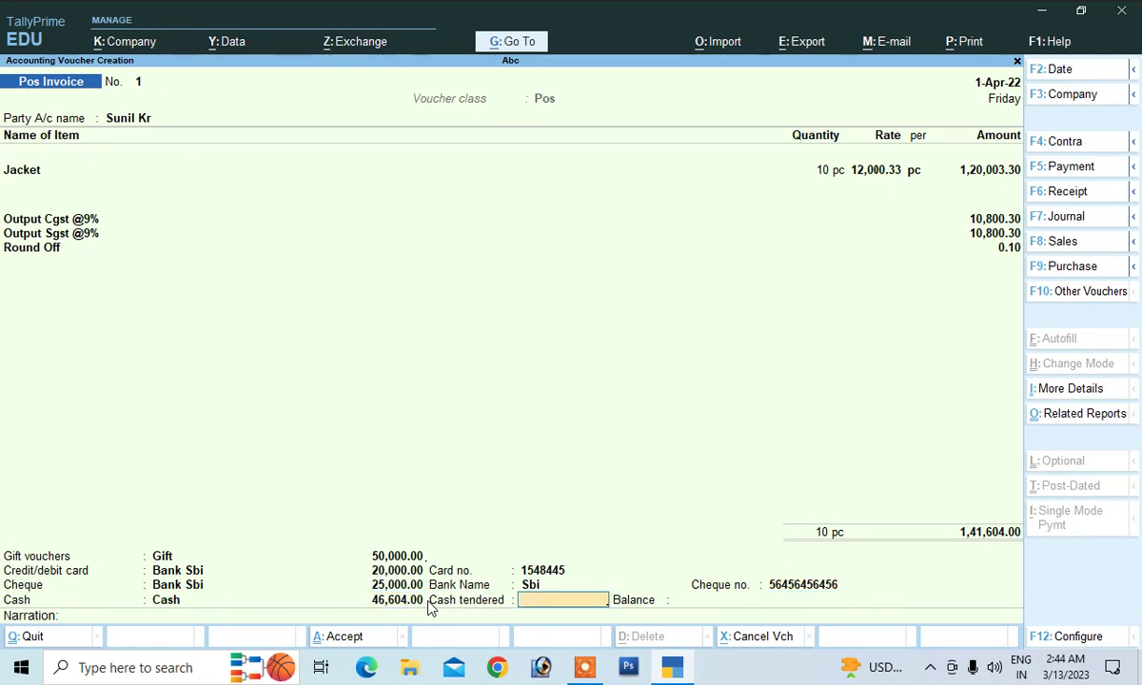
pyautogui.write('47000')
pyautogui.press('Return')
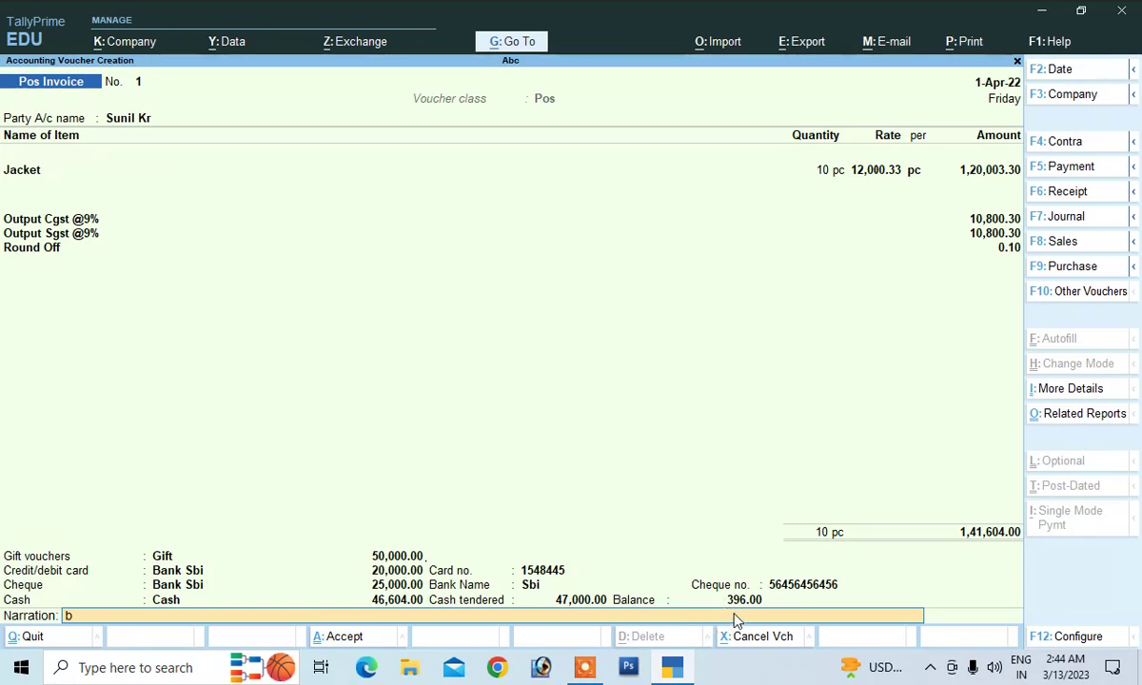
pyautogui.write('being sold')
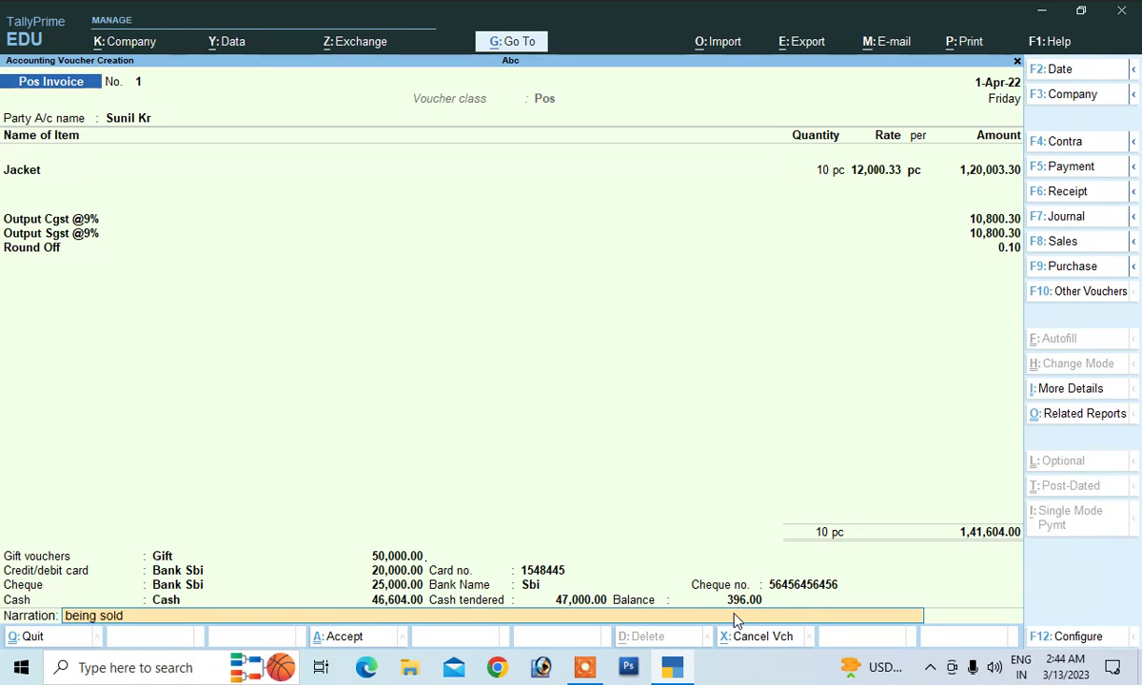
pyautogui.press('Return')
pyautogui.press('Return')
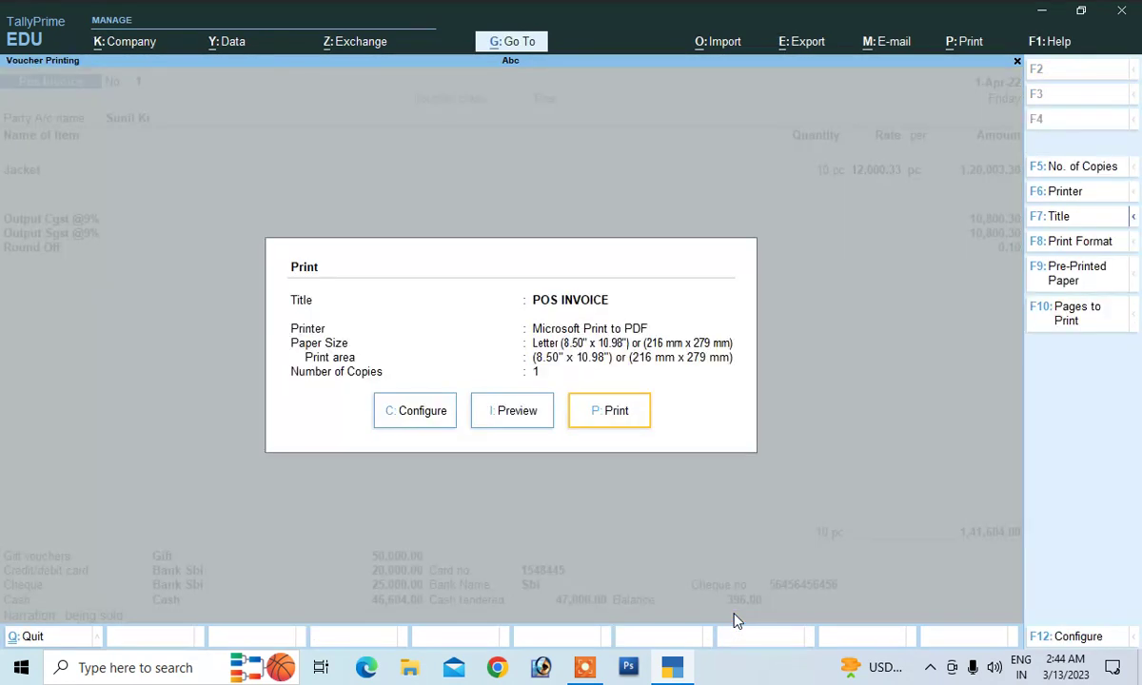
# Preview the POS invoice, zoom in to inspect it, then return to print settings
pyautogui.click(518, 421)
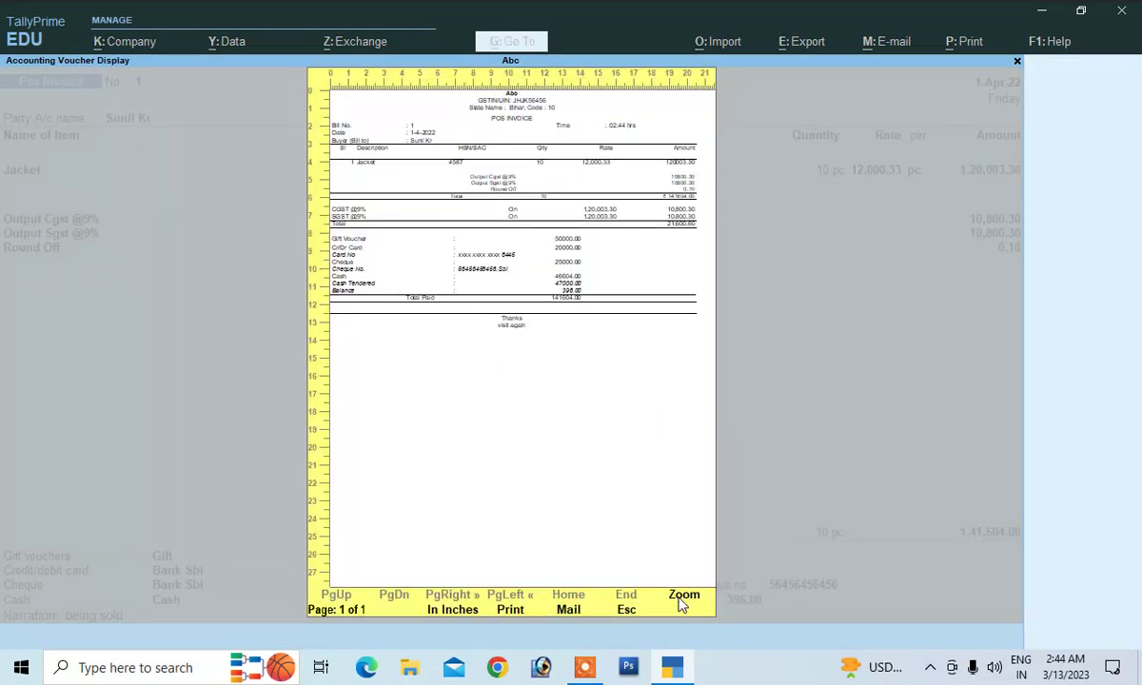
pyautogui.click(682, 598)
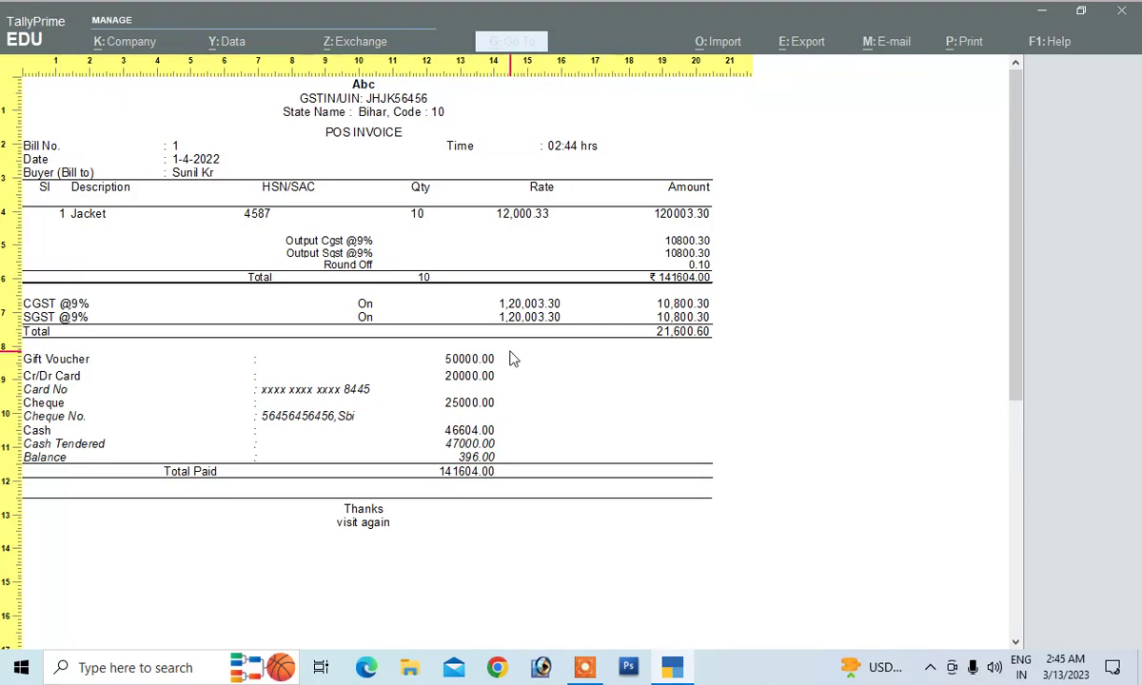
pyautogui.hotkey('alt', 'z')
pyautogui.press('Escape')
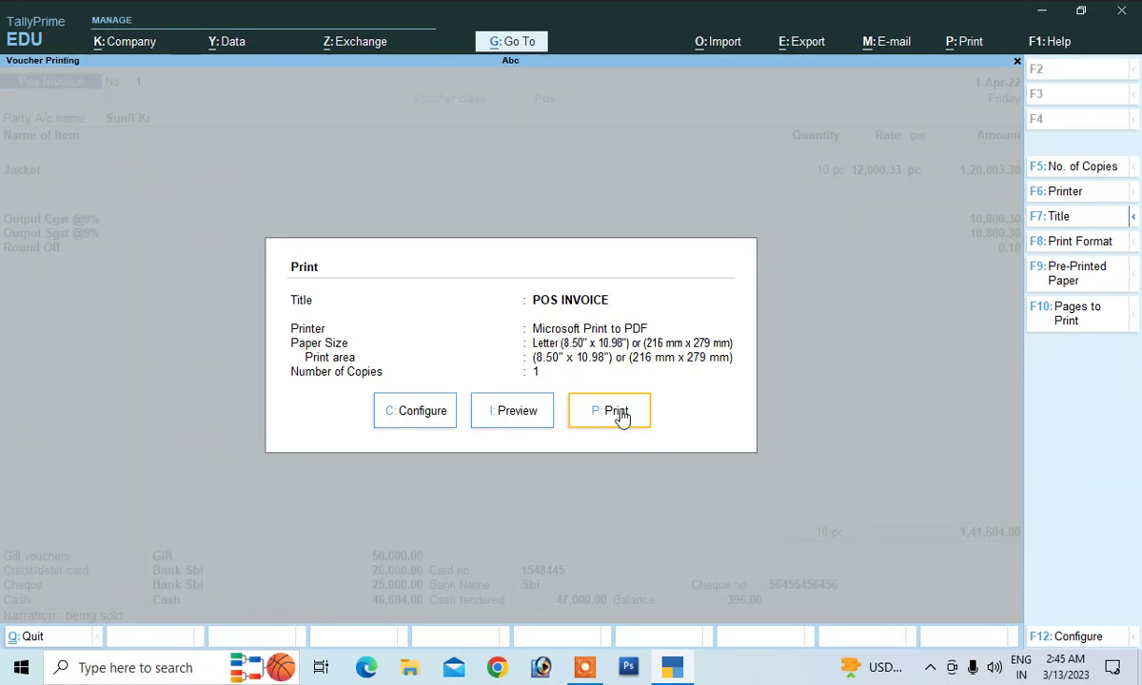
# Preview again and print the invoice to PDF, then exit to the Gateway of Tally
pyautogui.click(524, 419)
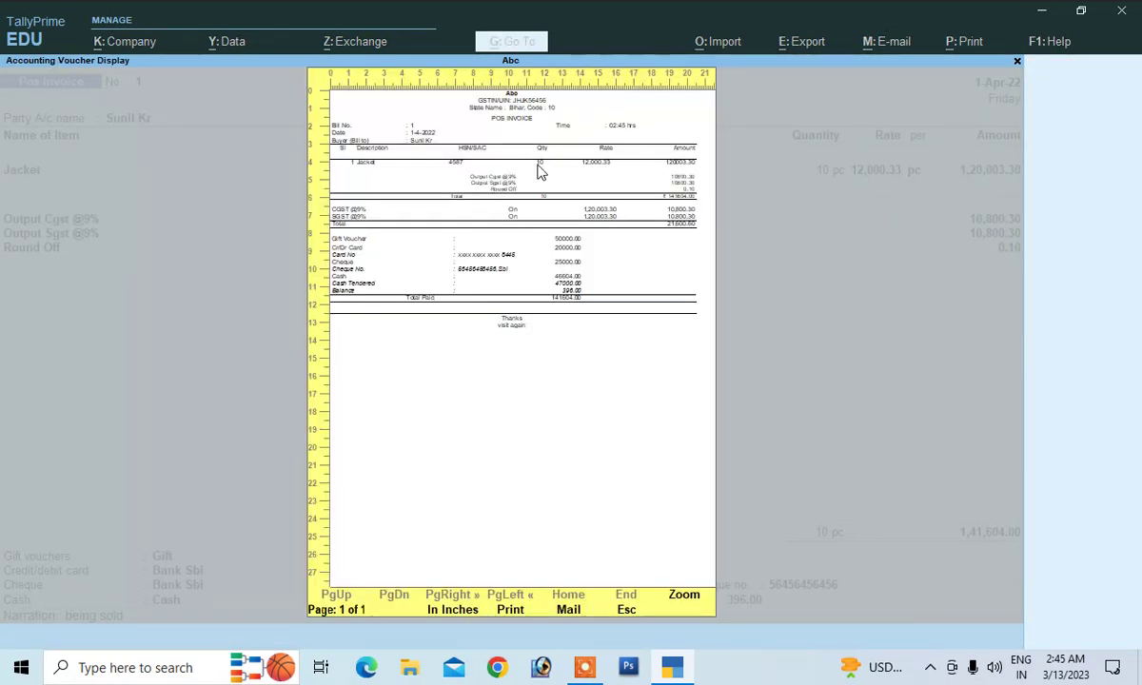
pyautogui.click(510, 609)
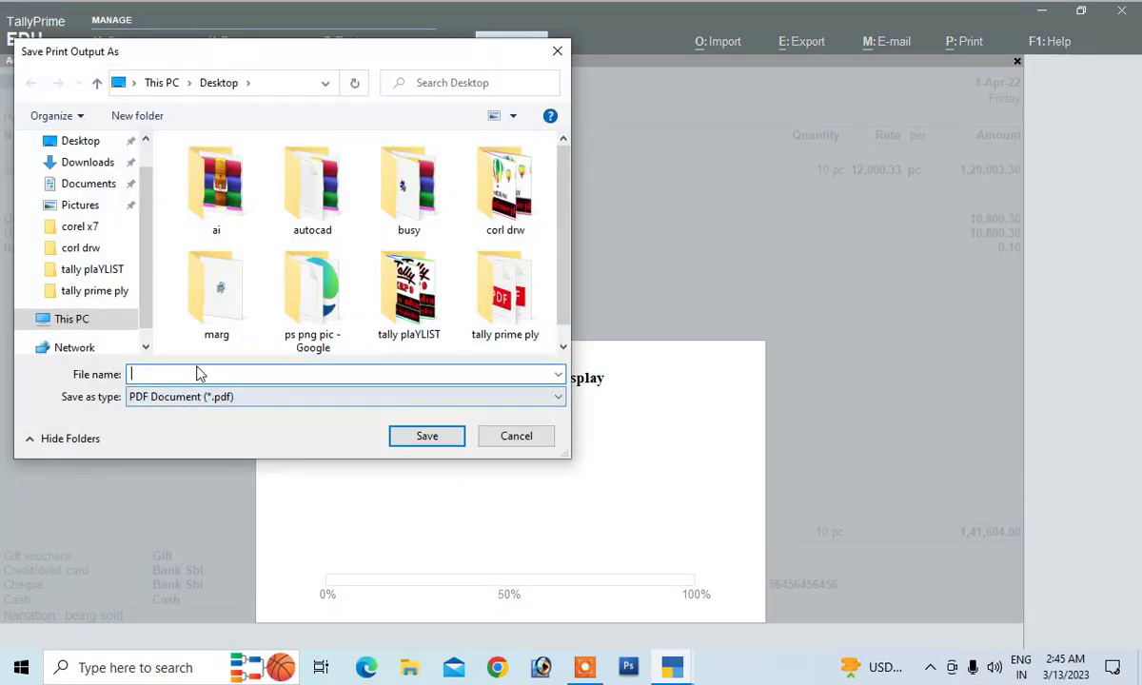
pyautogui.press('Escape')
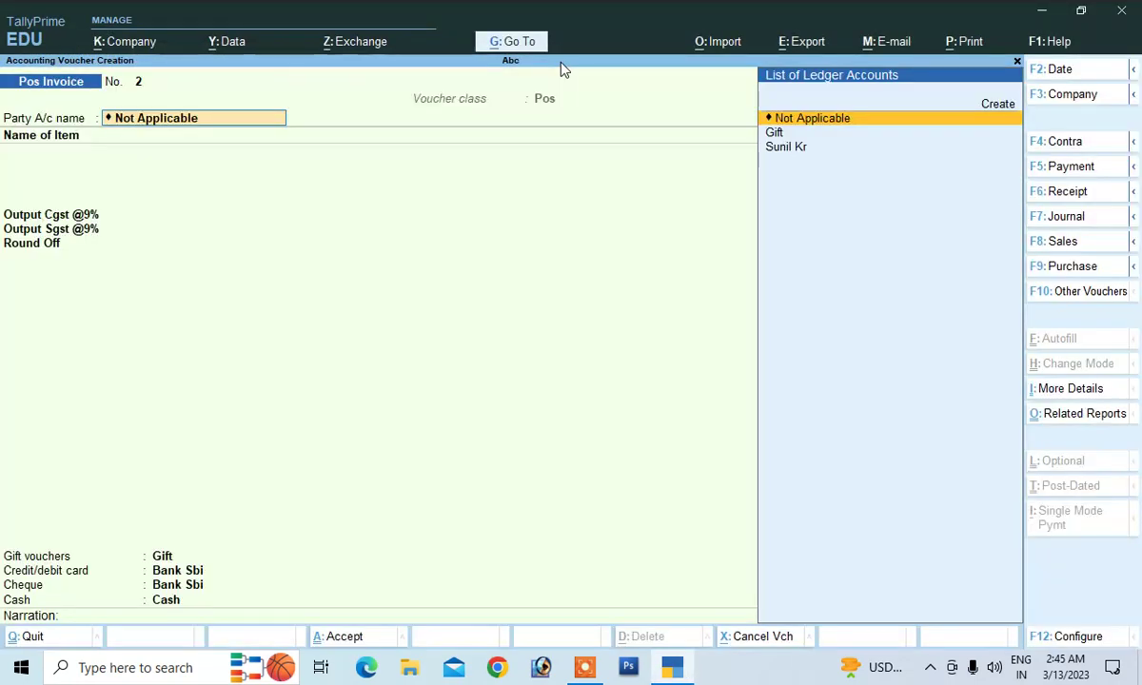
pyautogui.press('Escape')
pyautogui.press('Escape')
pyautogui.press('Escape')
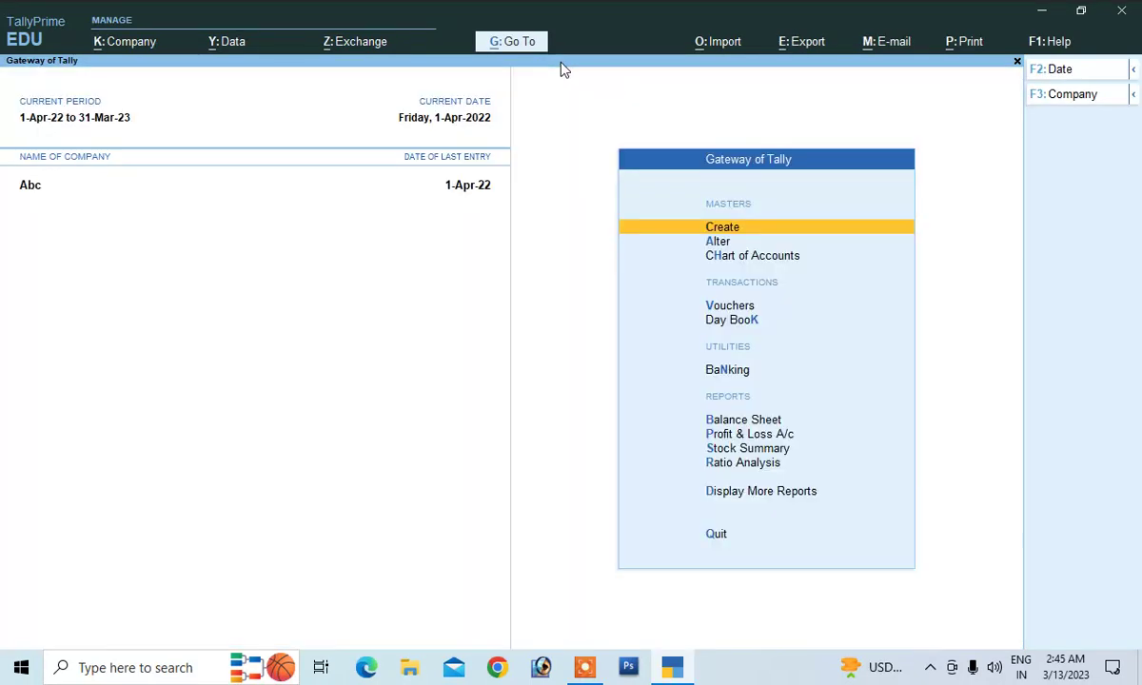